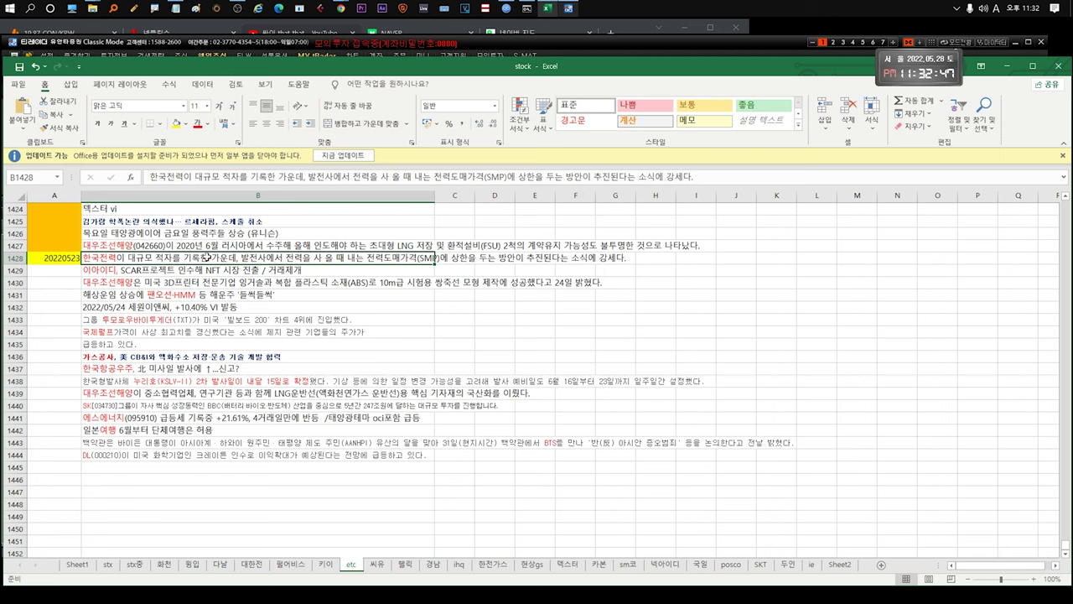
Step: Review the 한국전력 power-price cap note and the 이아이디 NFT market note in B1428 and B1429
left_click(191, 270)
left_click(195, 260)
left_click(188, 270)
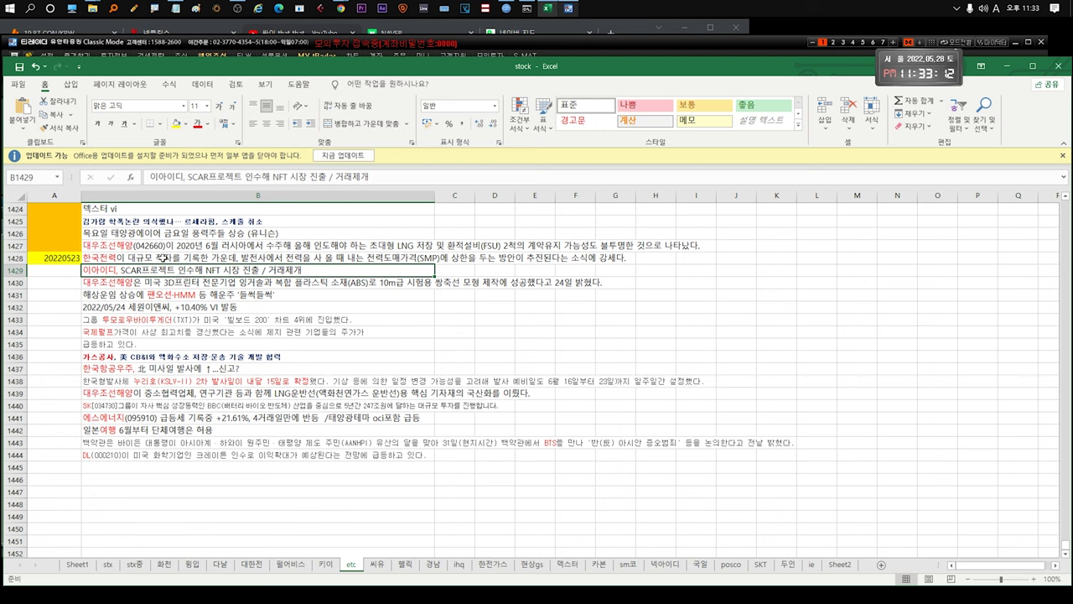
left_click(164, 258)
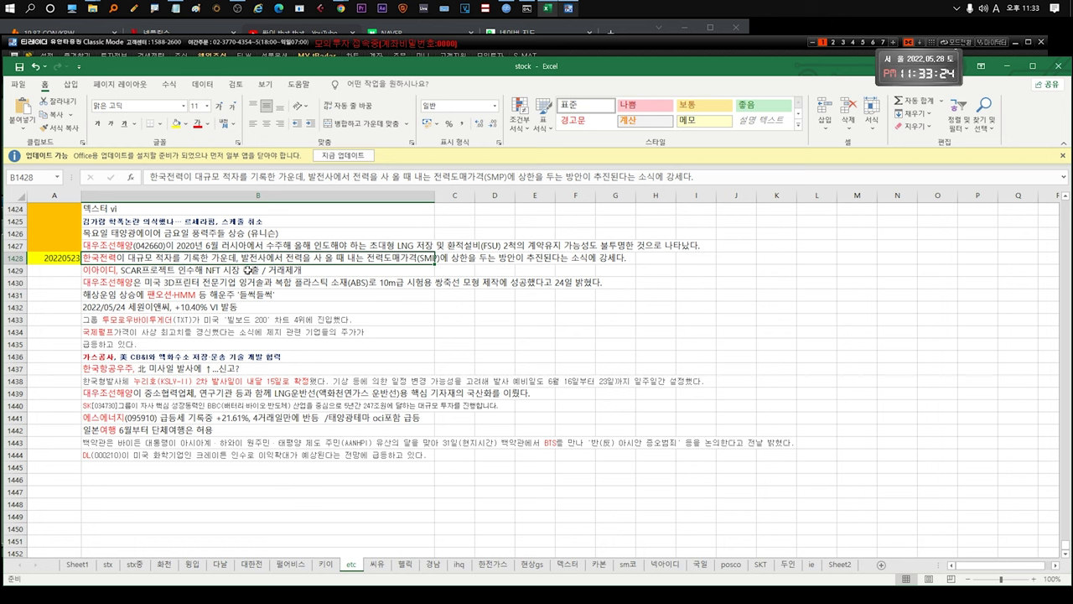
left_click(199, 271)
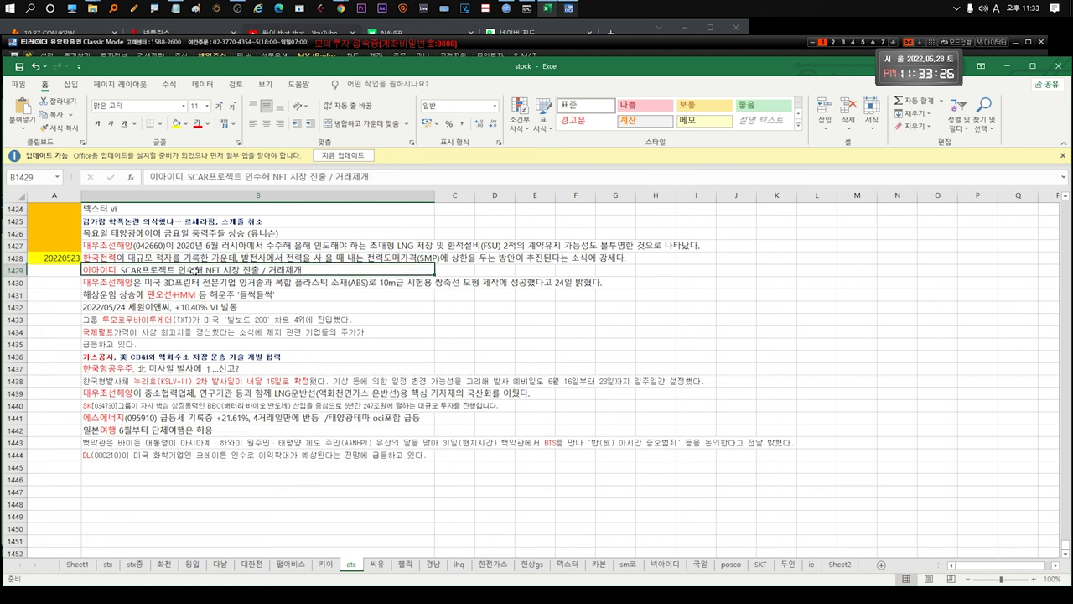
double_click(141, 270)
left_click_drag(173, 270, 275, 270)
left_click(223, 271)
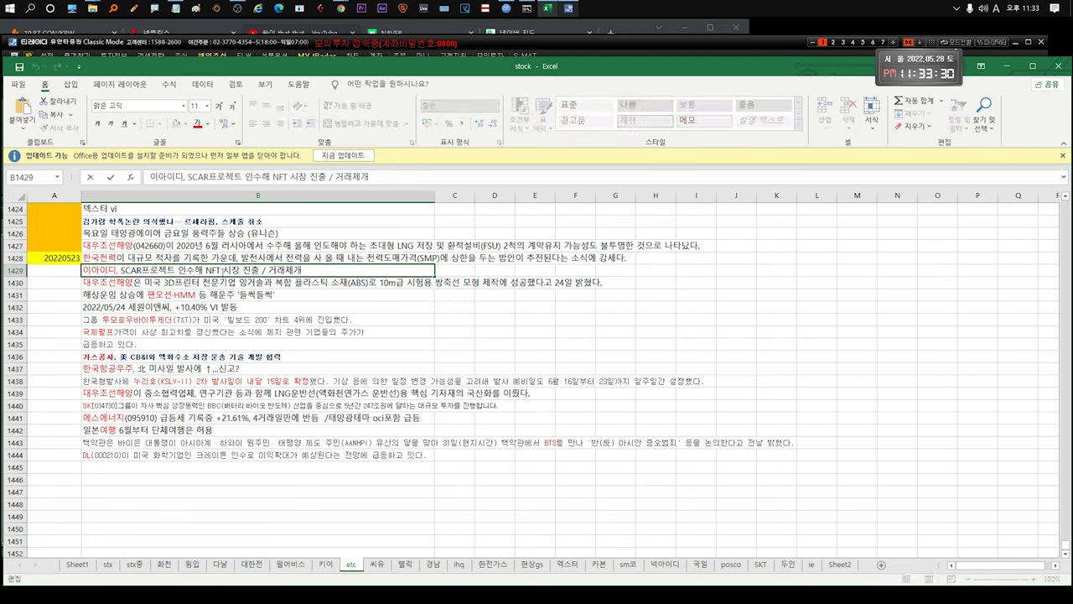
double_click(215, 270)
key("Escape")
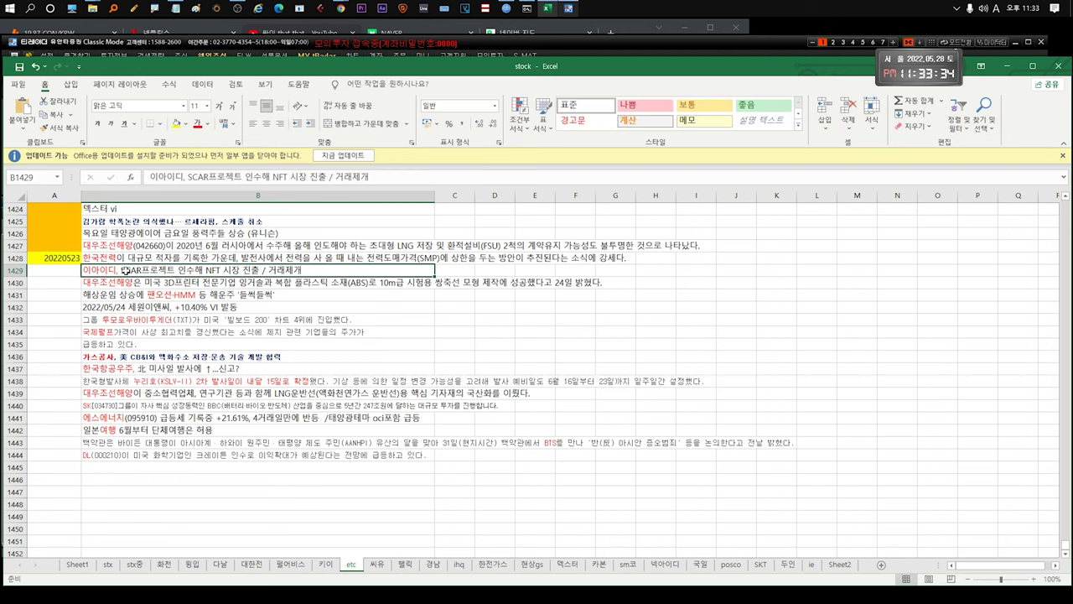
Step: Read the 대우조선해양 3D-printed test model note in B1430, highlighting the text from the middle to the end
left_click(180, 282)
key("F2")
left_click_drag(247, 282, 615, 285)
left_click(249, 284)
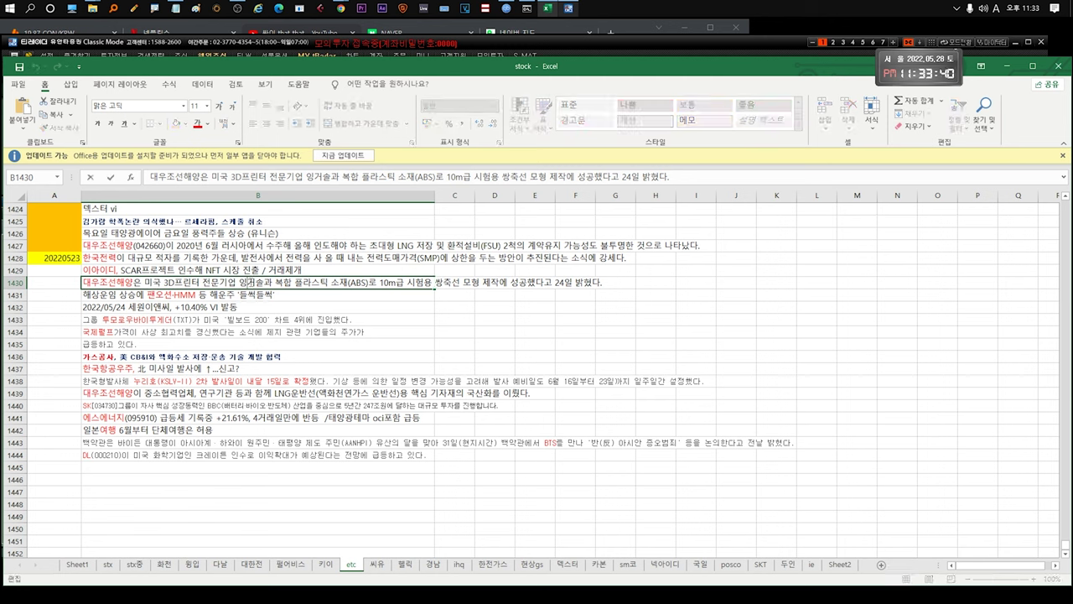
left_click(226, 294)
left_click(197, 283)
left_click(186, 295)
left_click(184, 283)
left_click(206, 296)
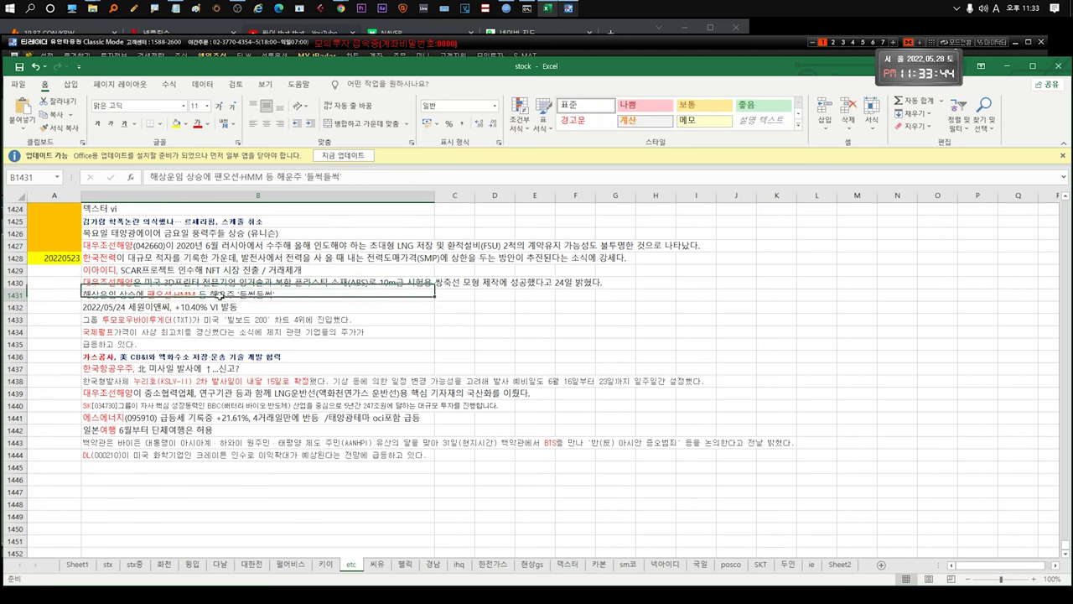
Step: Examine the note in B1431 about rising freight rates and the shipping stocks 팬오션 and HMM
double_click(126, 295)
left_click_drag(126, 295, 65, 296)
left_click(297, 298)
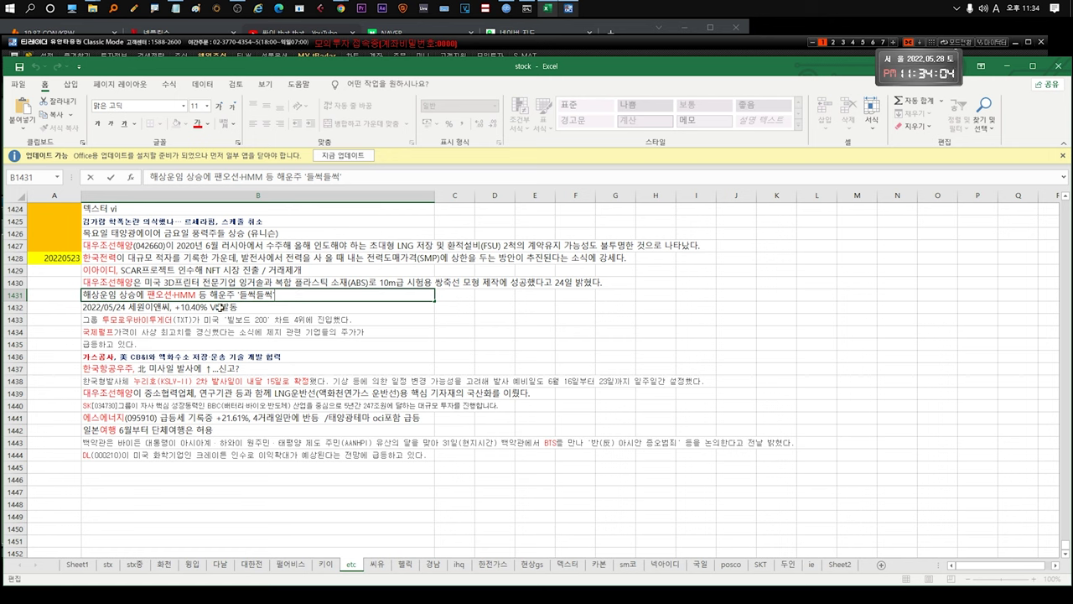
key("Return")
left_click(111, 292)
left_click(105, 308)
left_click(102, 295)
double_click(100, 295)
Step: Highlight and read the 세원이앤씨 VI note in B1432 and the 투모로우바이투게더 Billboard note in B1433
left_click(144, 309)
double_click(149, 309)
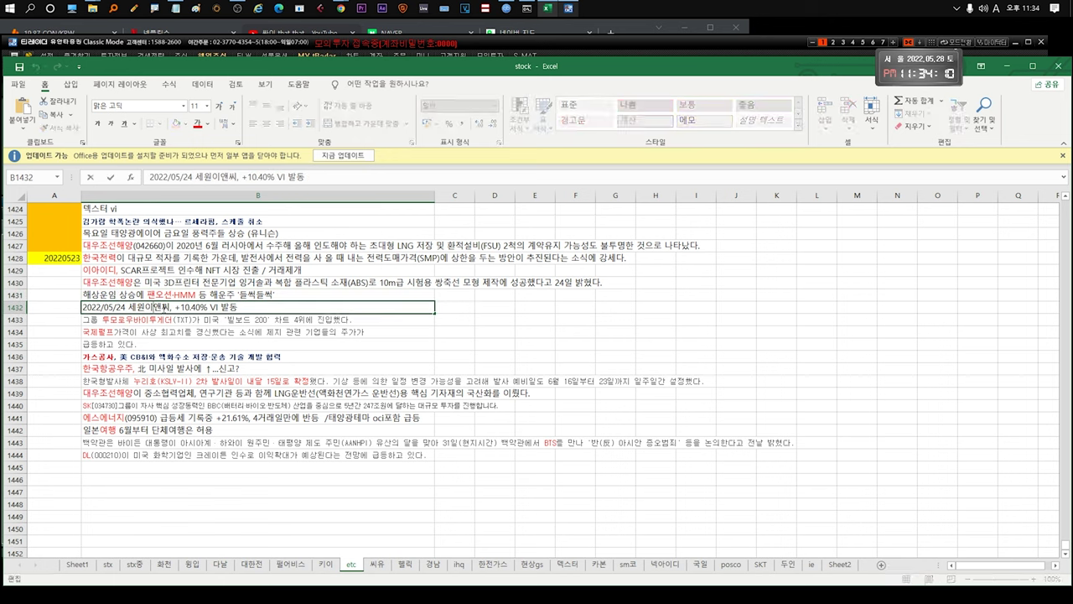
left_click_drag(242, 308, 82, 307)
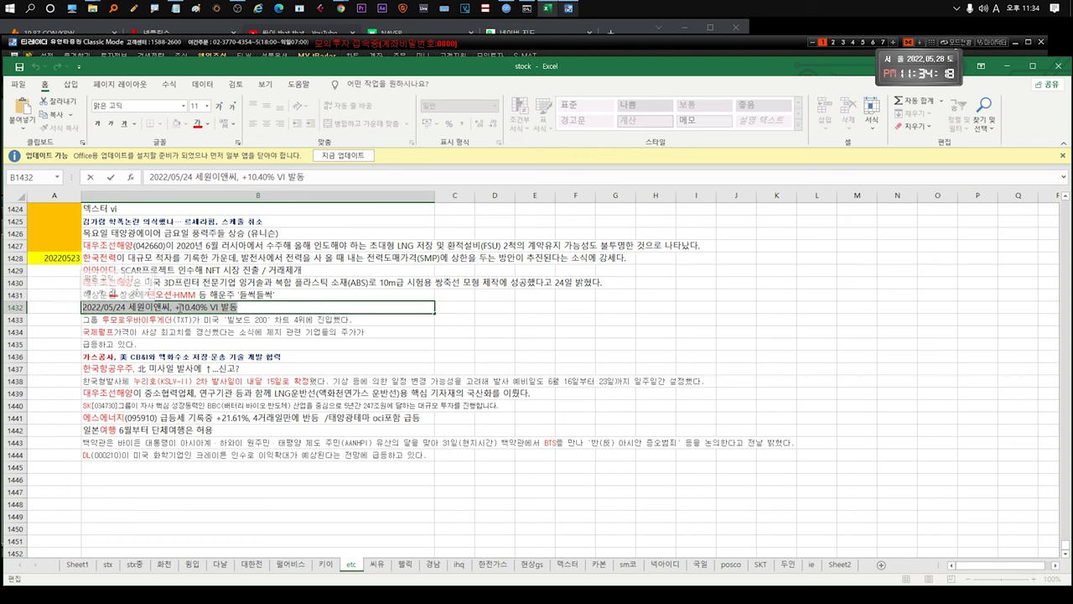
left_click_drag(128, 308, 175, 308)
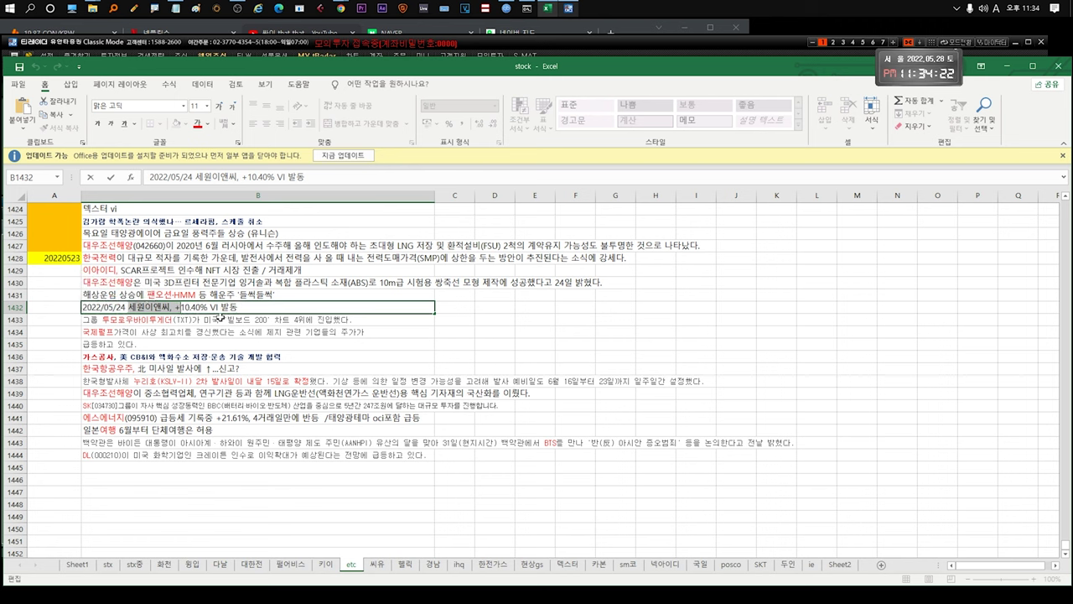
left_click(225, 319)
double_click(358, 319)
left_click_drag(358, 319, 74, 320)
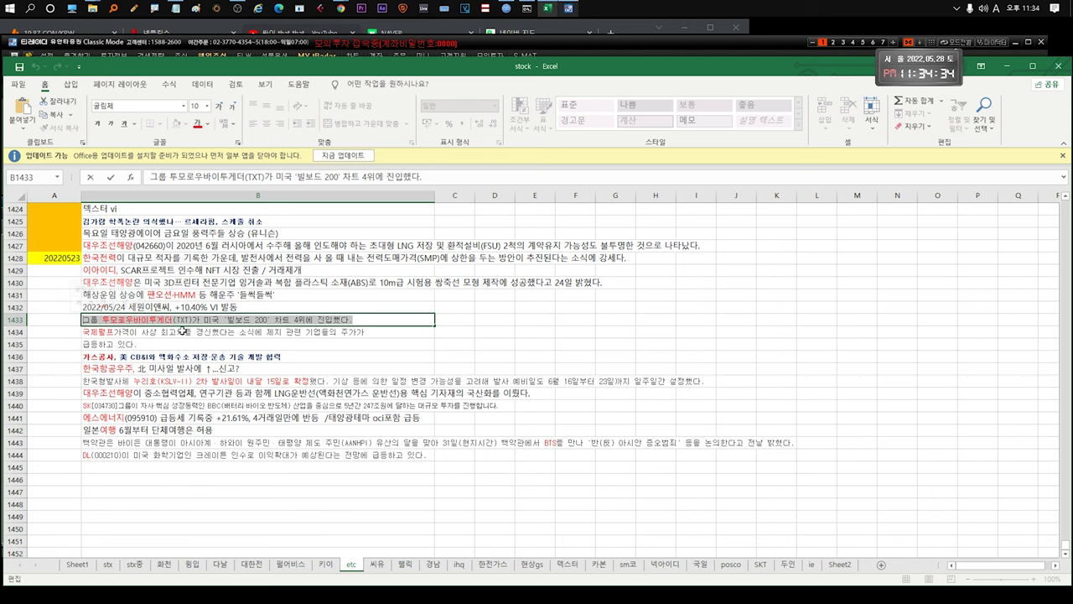
Step: Read the international pulp price note about paper company shares spanning B1434 and B1435
left_click(181, 331)
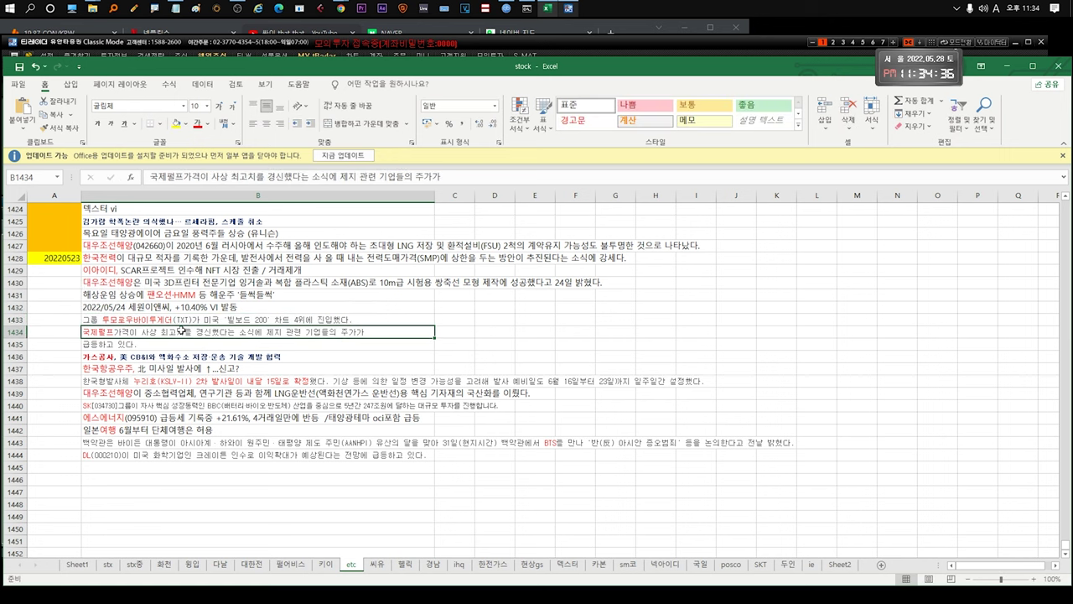
key("Down")
left_click(159, 332)
left_click(163, 343)
double_click(164, 334)
left_click(144, 343)
left_click(166, 333)
double_click(141, 332)
left_click_drag(141, 332, 298, 335)
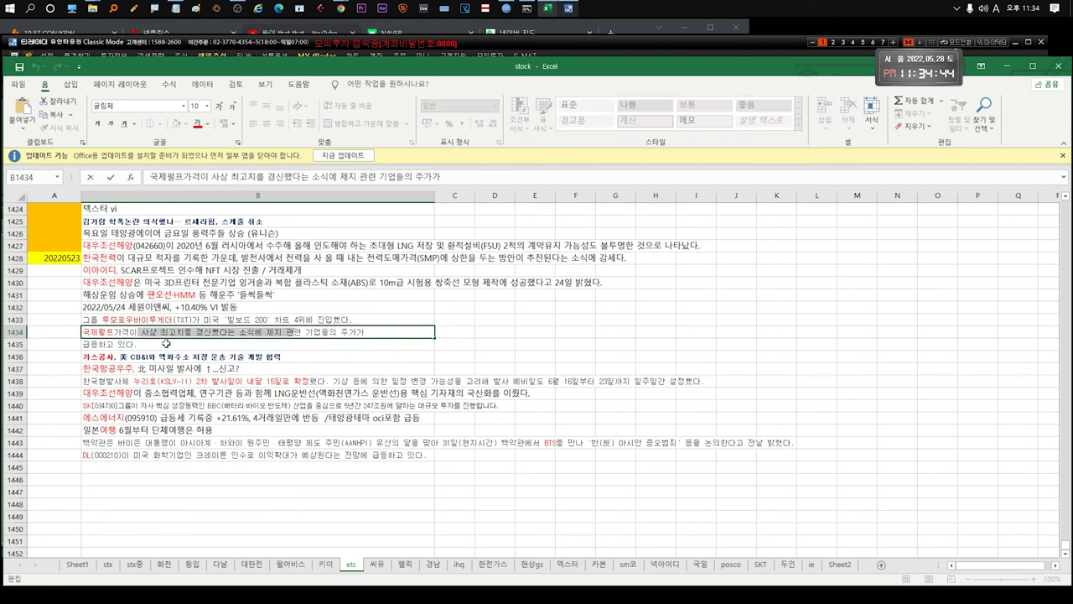
left_click(162, 344)
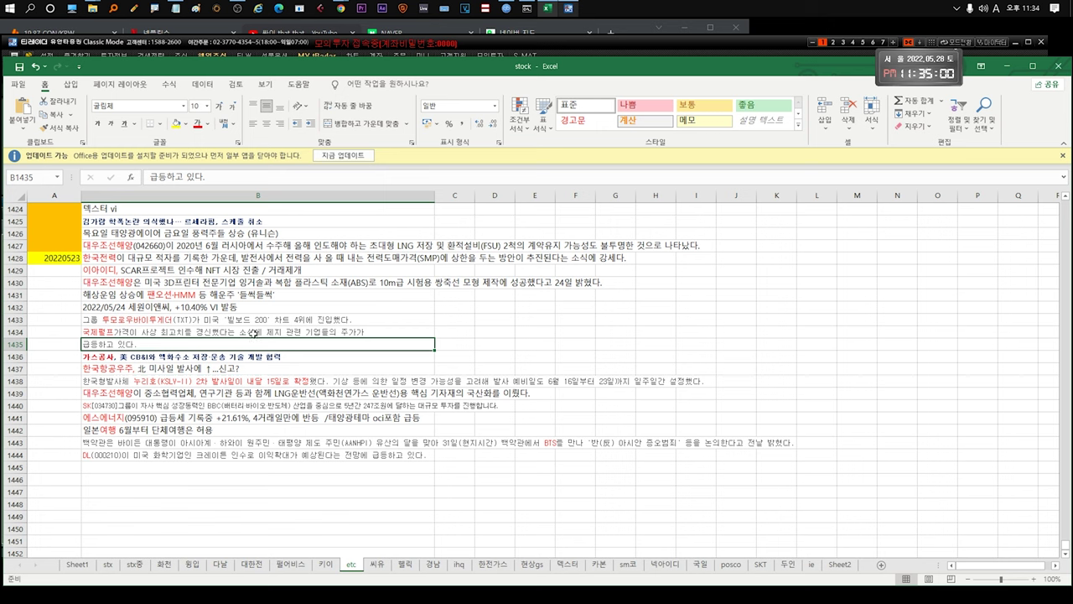
left_click(253, 333)
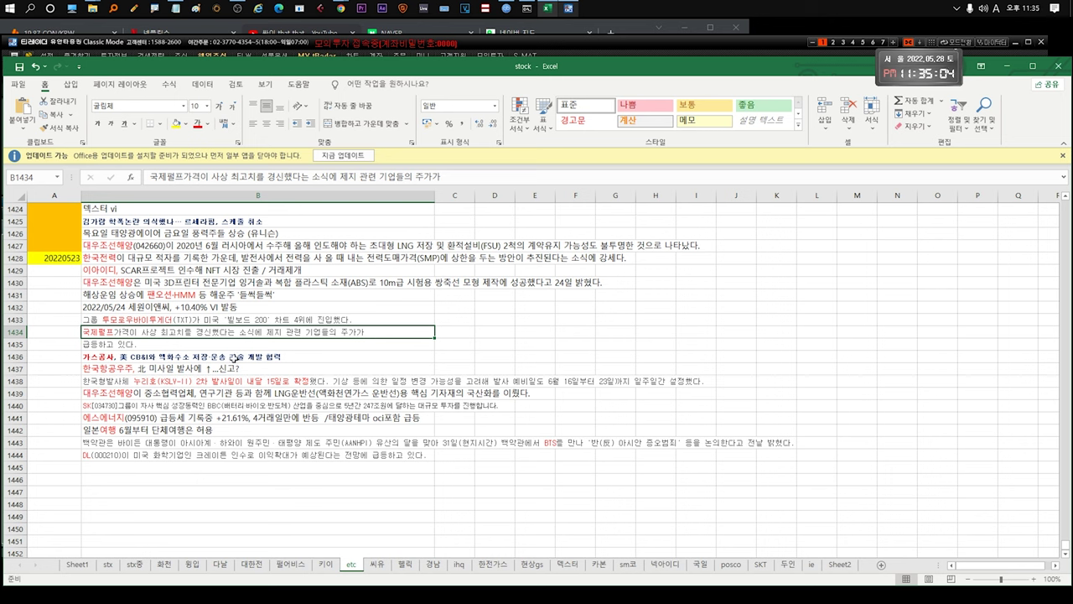
Step: Review the 가스공사 liquid hydrogen note in B1436 and highlight the 한국항공우주 missile launch note in B1437
left_click(283, 357)
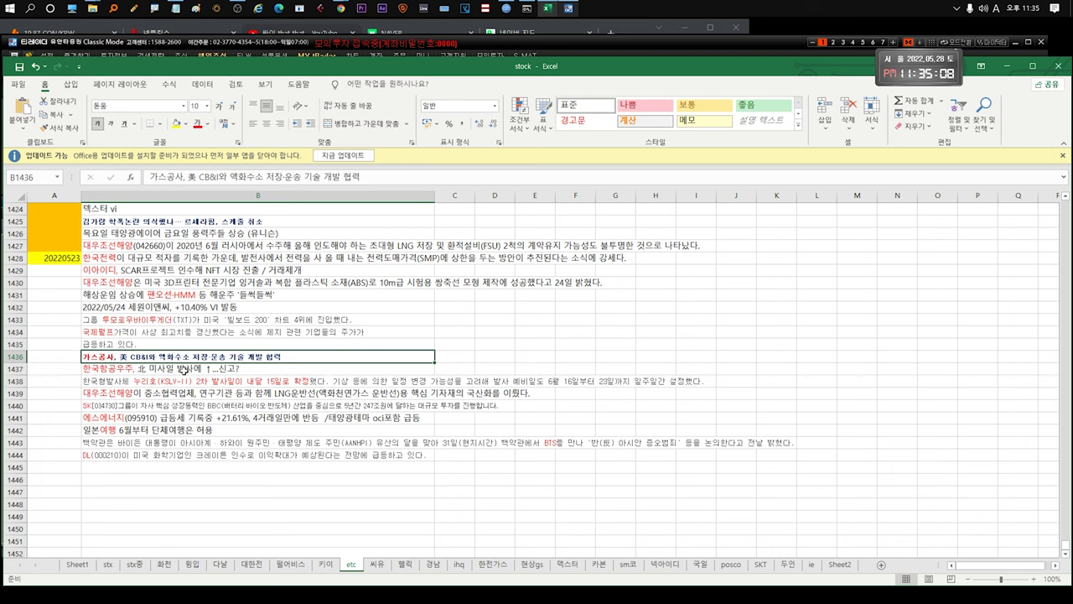
left_click(238, 368)
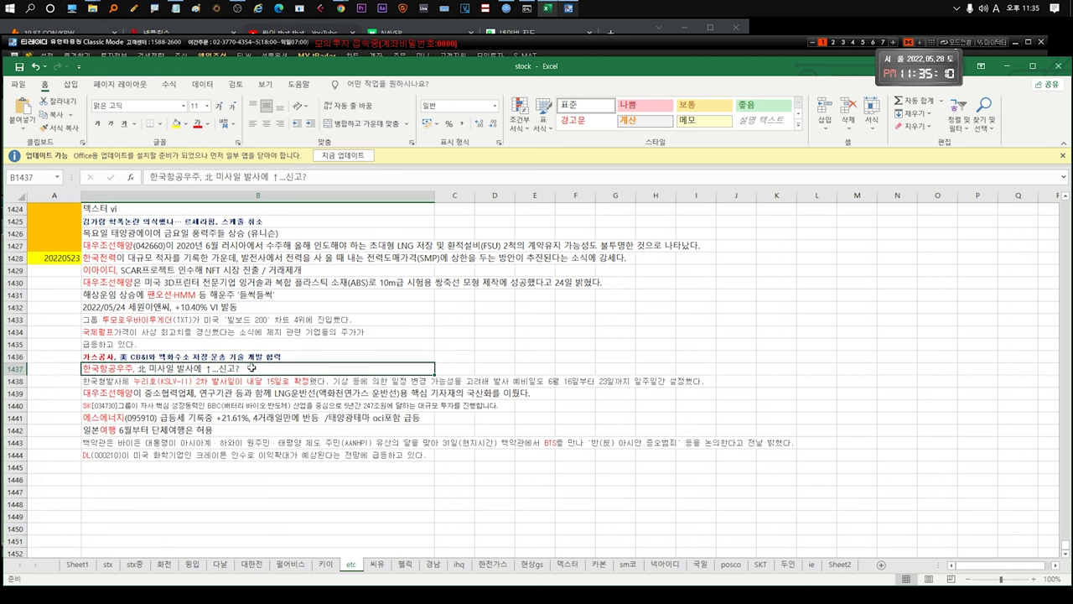
double_click(251, 368)
left_click_drag(242, 369, 81, 369)
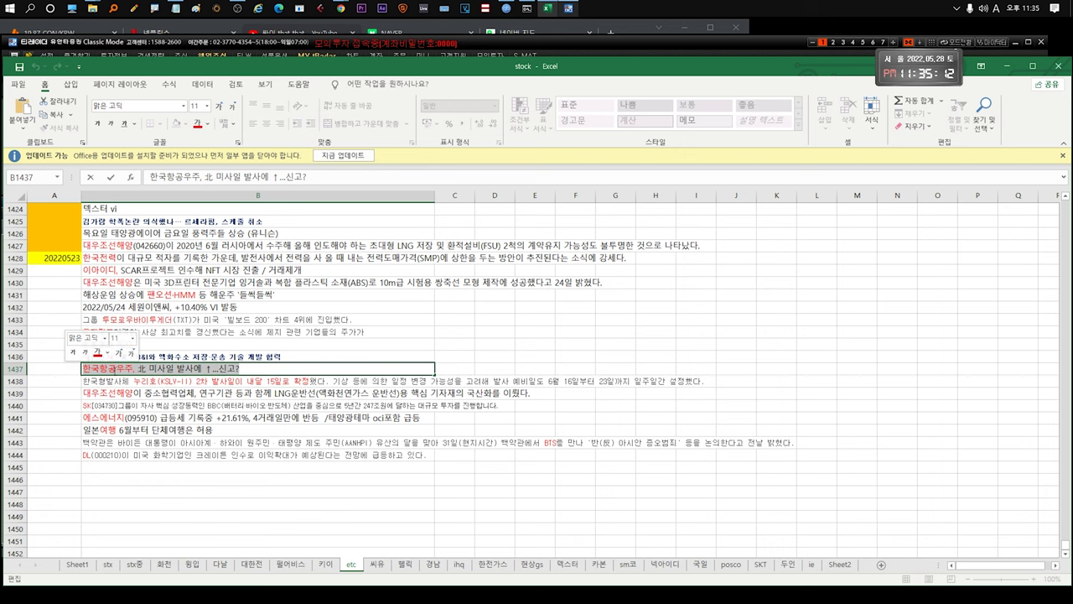
left_click(164, 369)
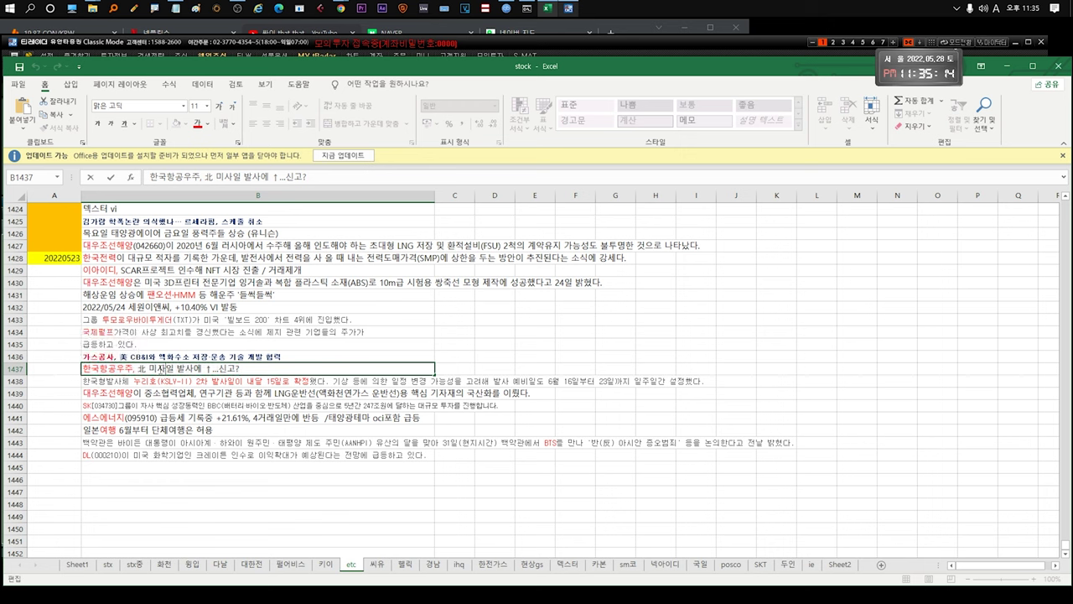
left_click_drag(135, 369, 241, 369)
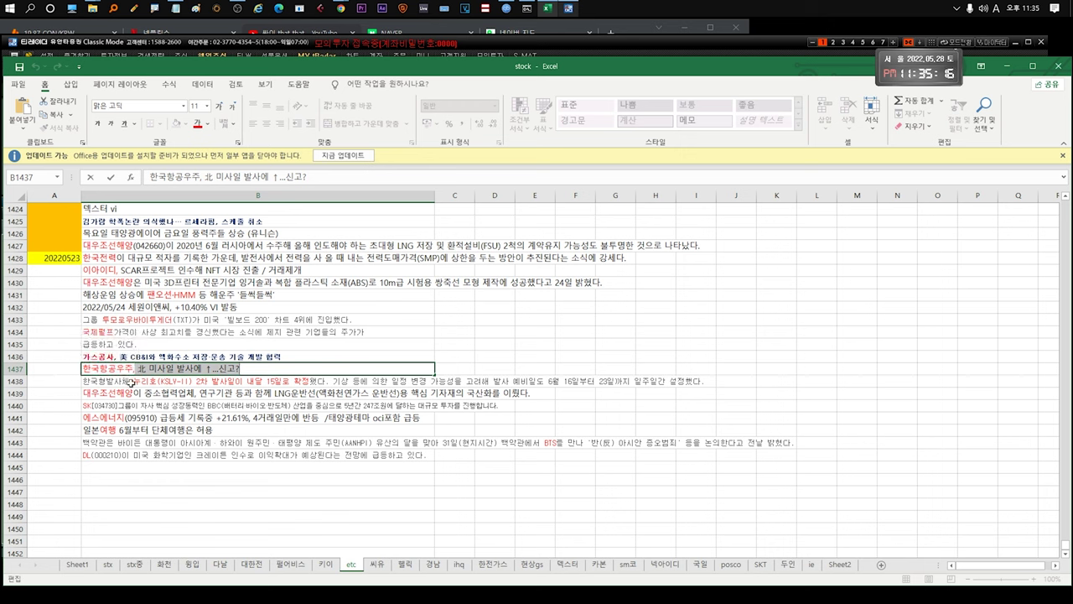
Step: Read the full note in B1438 on the second 누리호 launch date and its reserve period
left_click(122, 382)
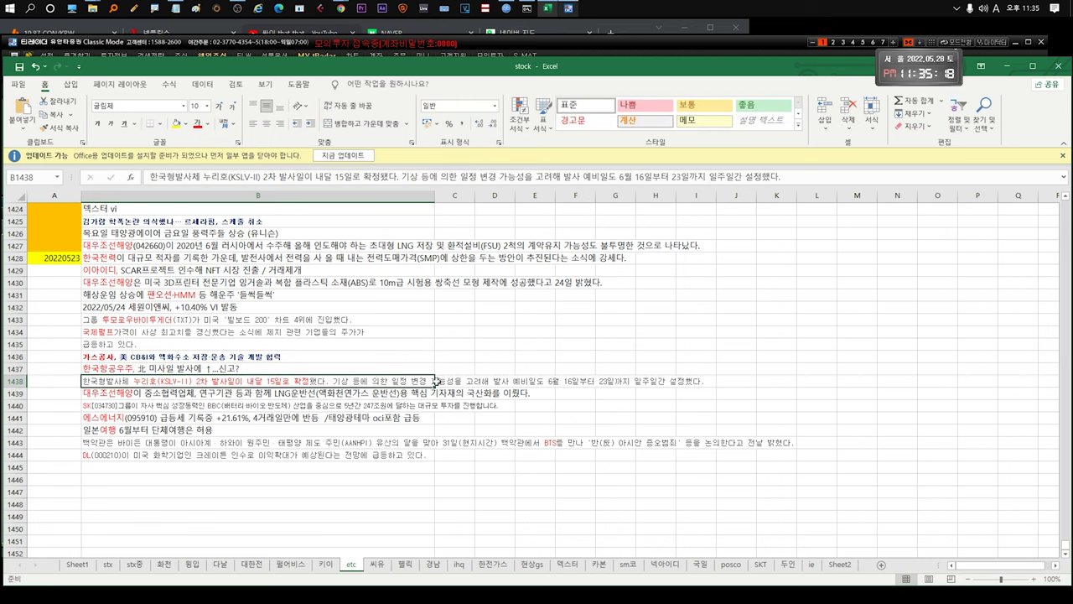
left_click(572, 379)
key("Left")
key("Left")
key("Left")
key("Left")
Step: Highlight and read the 대우조선해양 LNG carrier localization note in B1439 and the SK group investment note in B1440
double_click(294, 399)
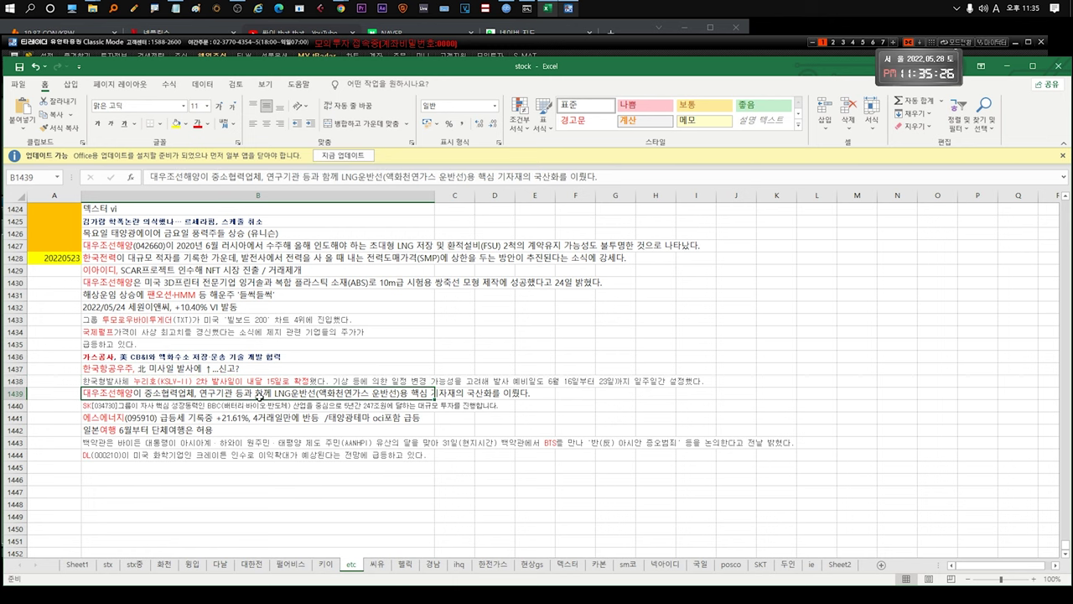
left_click_drag(234, 394, 531, 396)
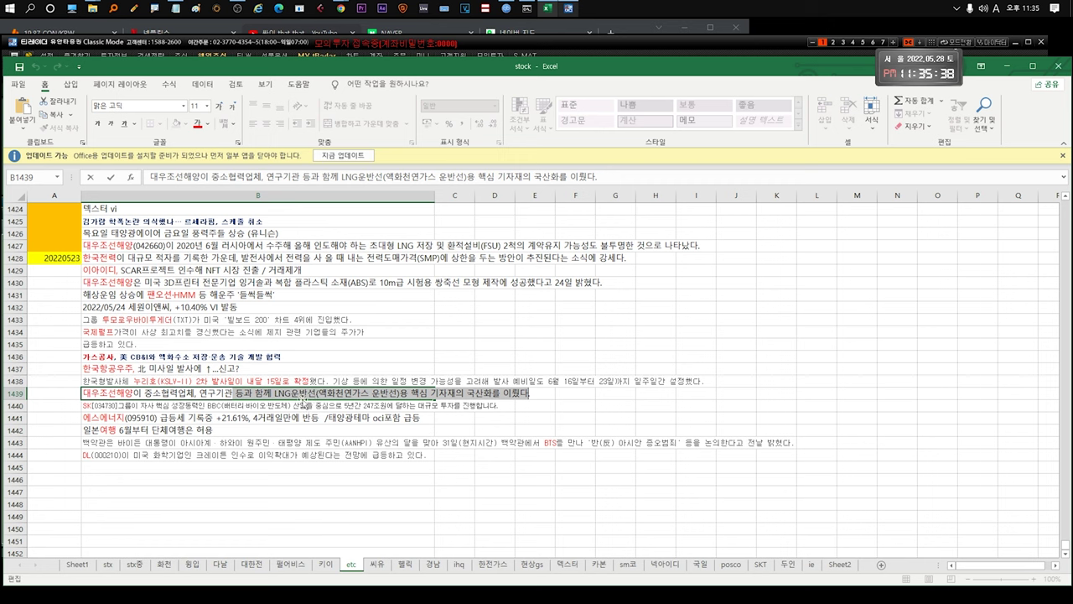
left_click(260, 405)
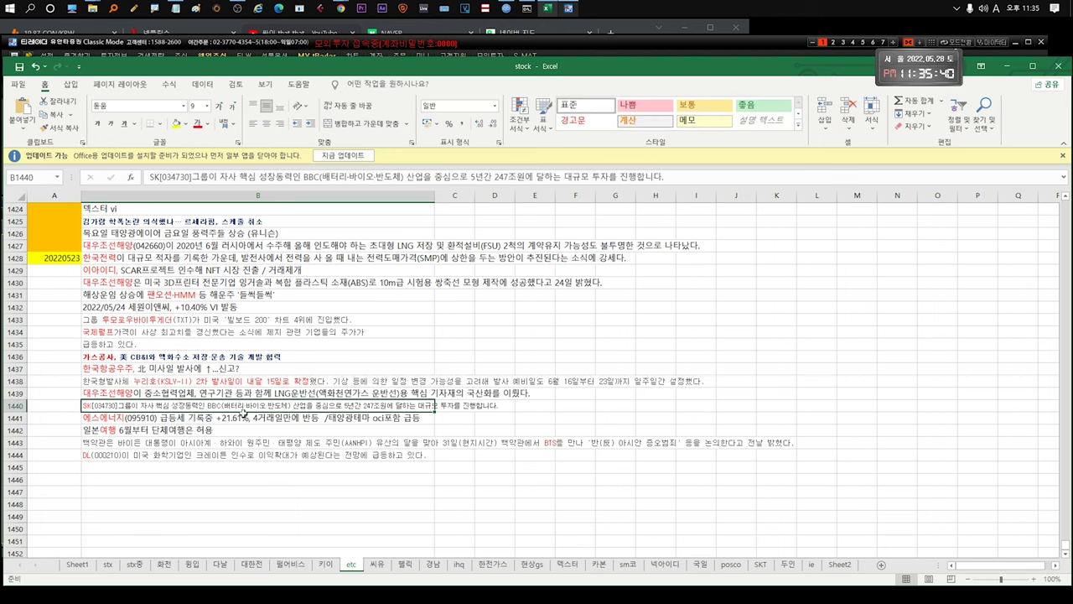
double_click(156, 405)
left_click_drag(156, 405, 500, 406)
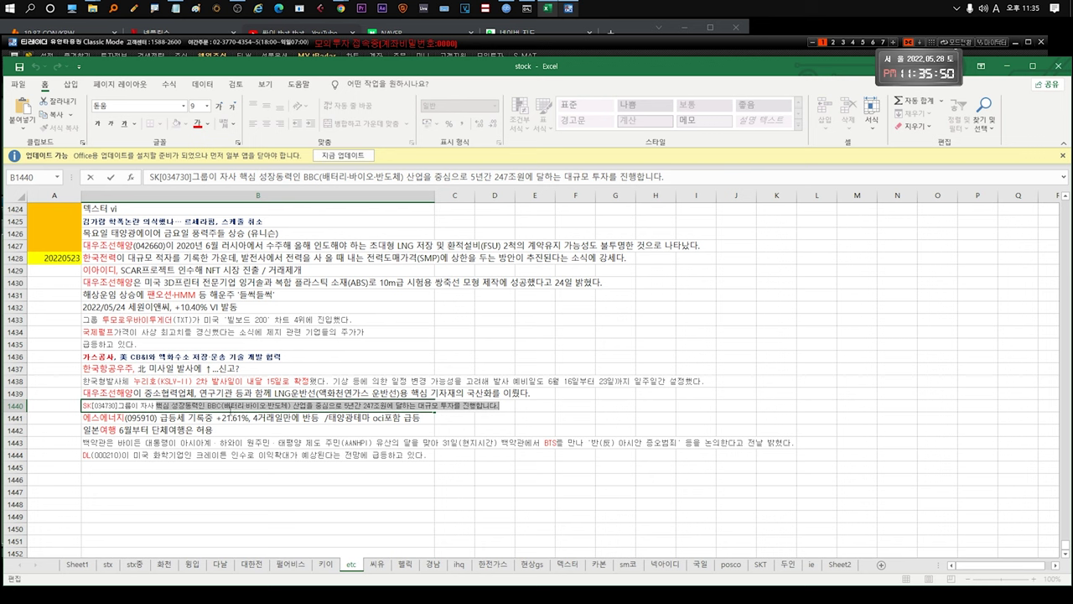
Step: Read the 에스에너지 surge note in B1441, highlighting its closing part about the solar theme and OCI
left_click(162, 417)
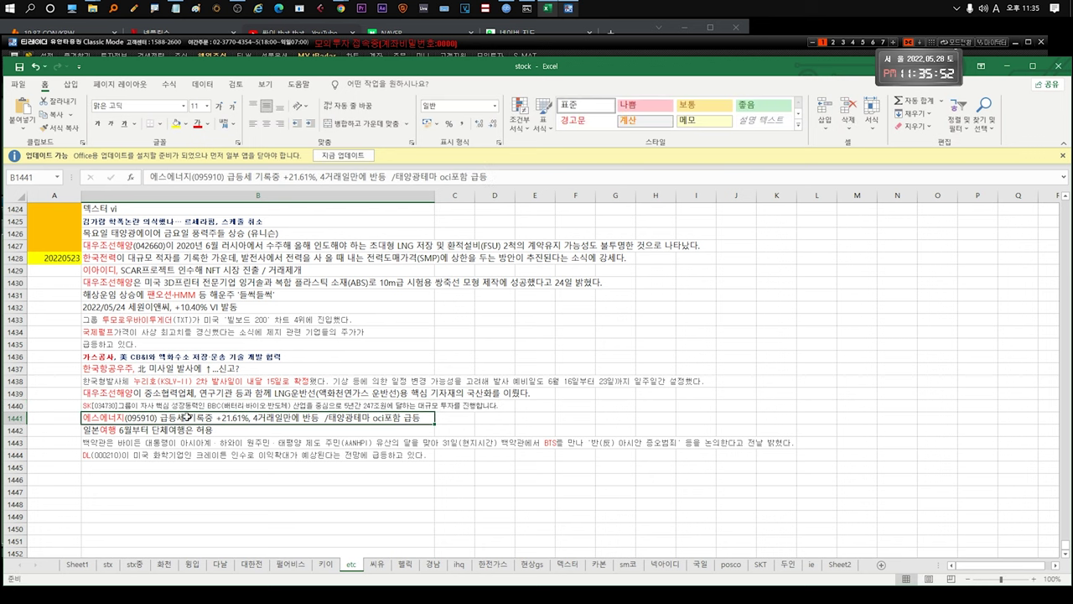
double_click(207, 417)
key("End")
key("ctrl+shift+Left")
key("ctrl+shift+Left")
key("ctrl+shift+Left")
key("ctrl+shift+Left")
key("ctrl+shift+Left")
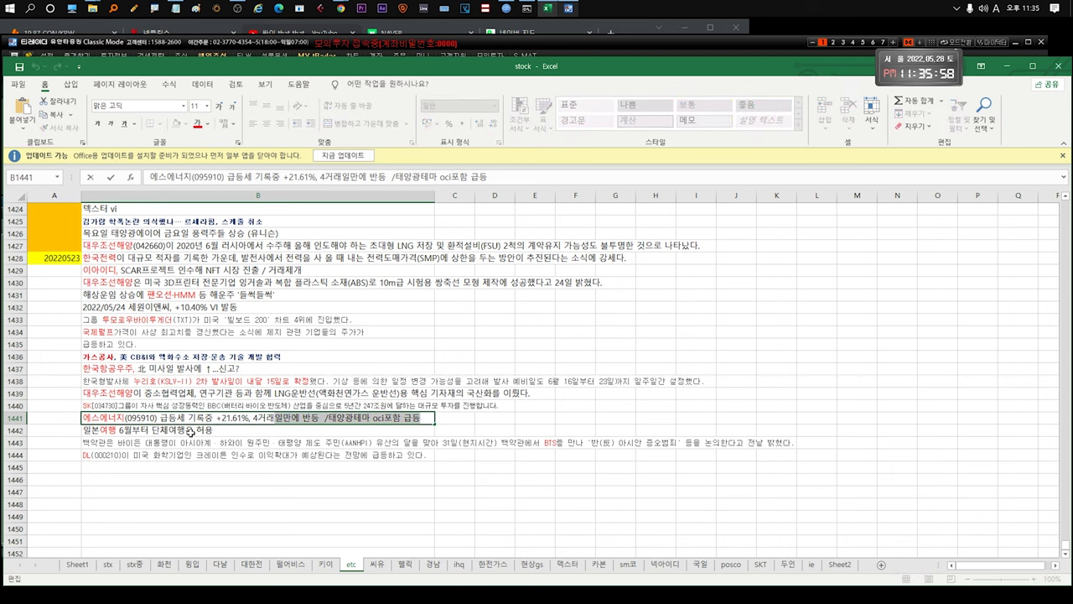
Step: Review the Japan travel, BTS White House and DL acquisition notes in B1442 to B1444
left_click(193, 430)
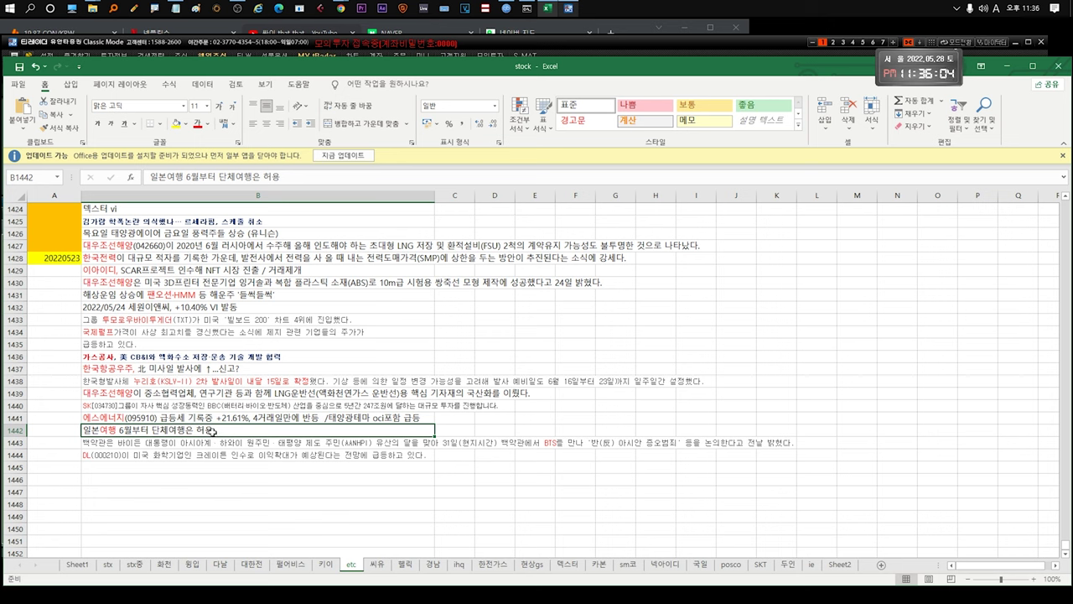
double_click(219, 431)
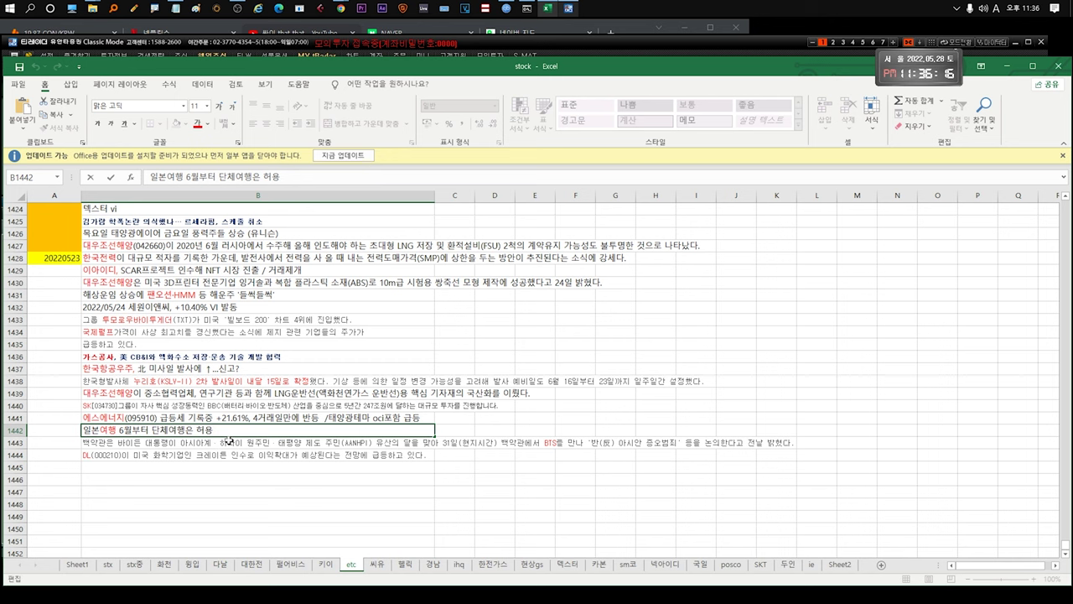
left_click(369, 442)
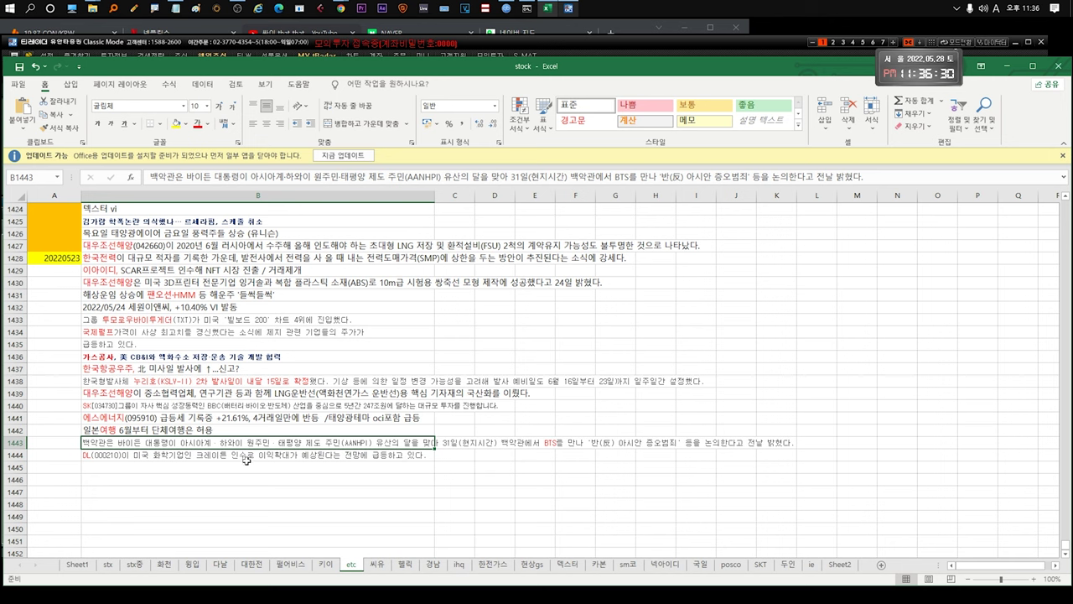
left_click(237, 455)
double_click(133, 455)
left_click_drag(130, 455, 431, 457)
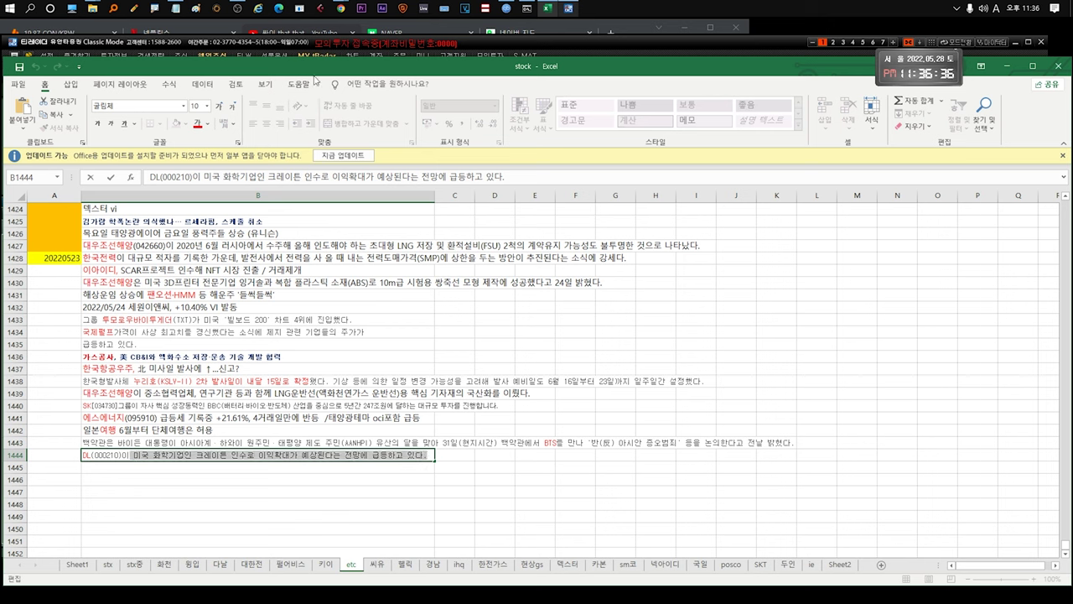
Step: Switch to the stx sheet and highlight the STX마린서비스 debt guarantee note in B484 dated 20220523
left_click(107, 564)
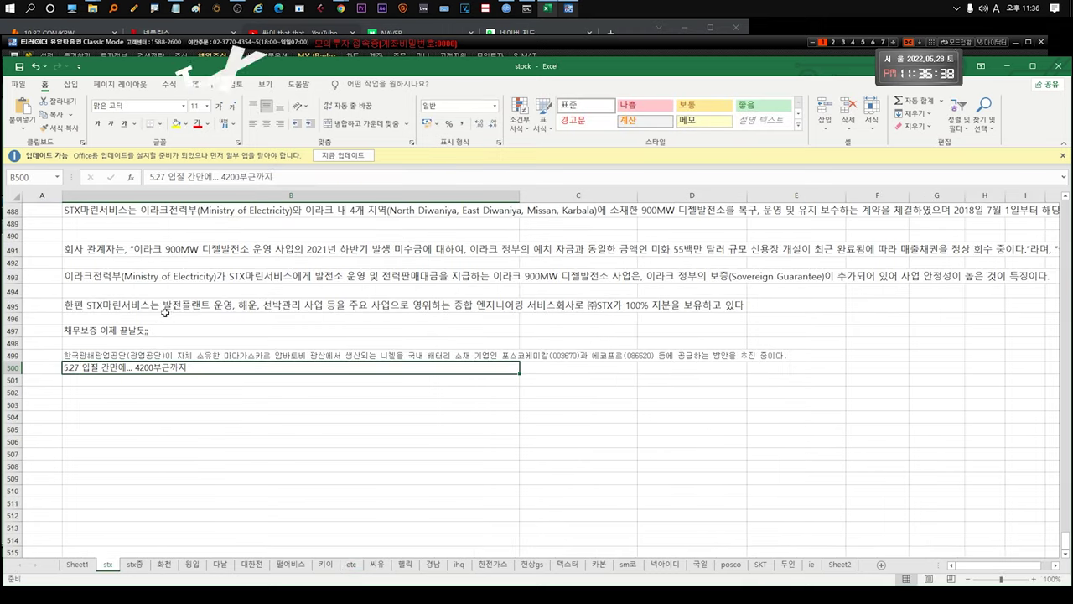
scroll(151, 345, "up", 4)
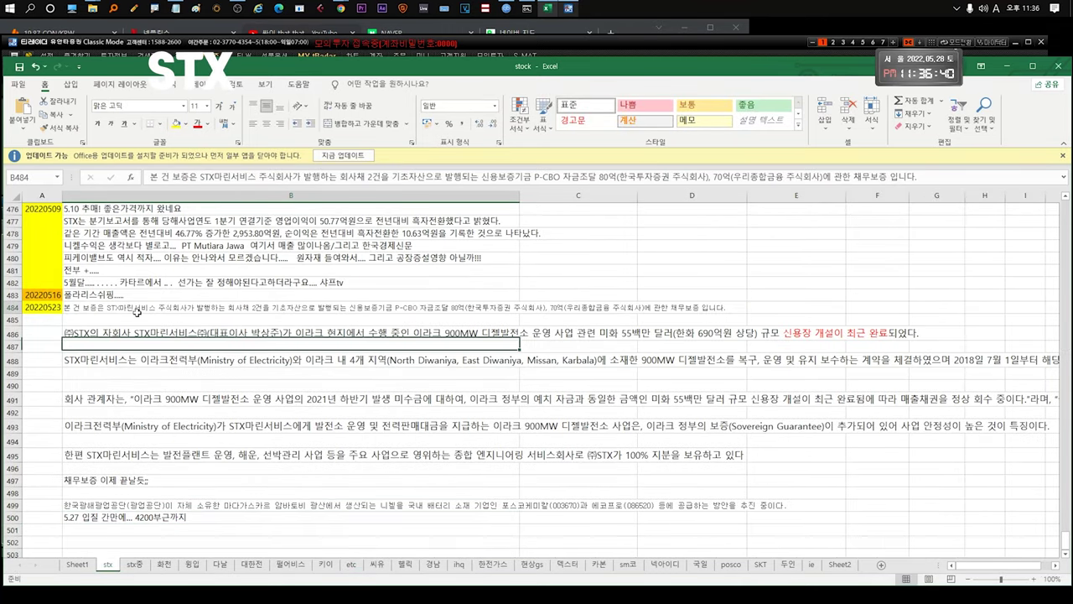
double_click(115, 307)
left_click_drag(104, 308, 481, 307)
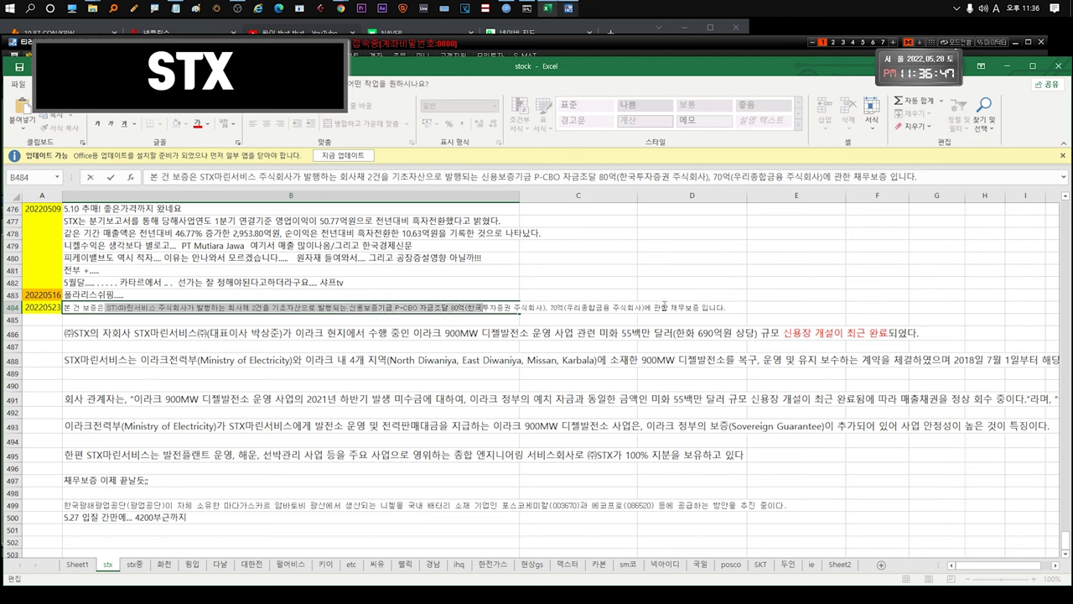
Step: Highlight 채무보증 at the end of B484 and go through the 이라크 900MW 디젤발전소 notes in B486 and B488
left_click_drag(670, 308, 701, 308)
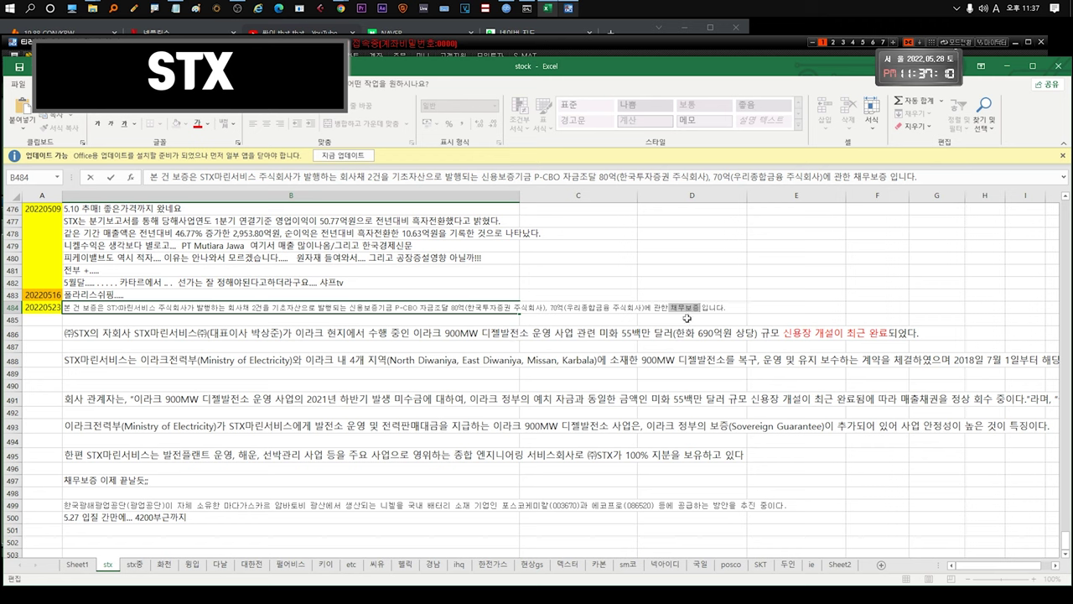
left_click(498, 337)
left_click(457, 361)
Step: Open the B491 note and highlight its closing quote about 국제 유가 상승, 이라크 정부의 재정 수지 개선 and 신용장 개설
left_click(447, 400)
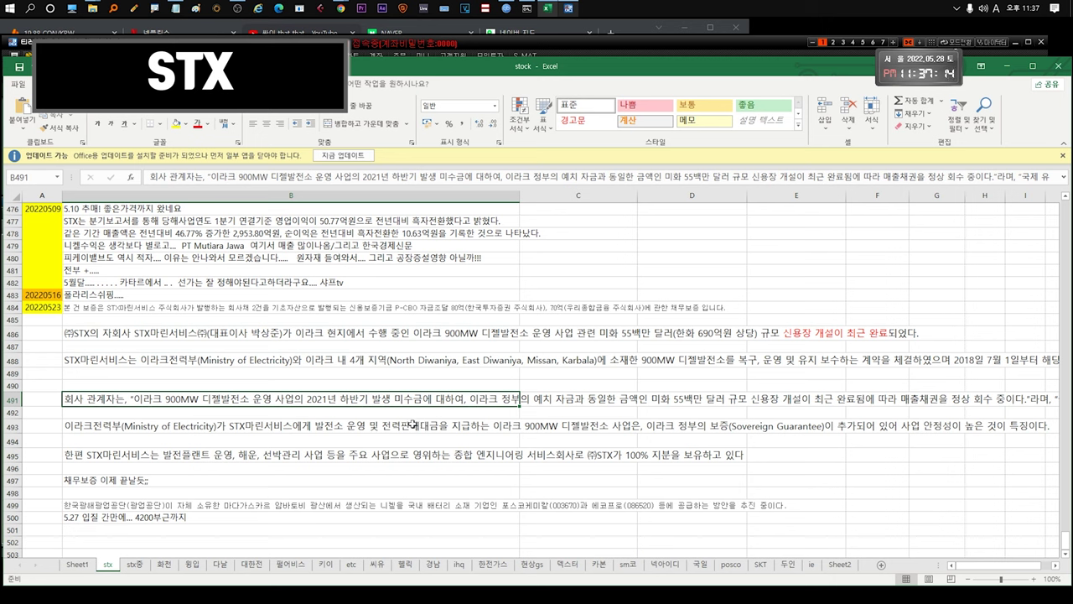
key("F2")
left_click_drag(522, 413, 679, 412)
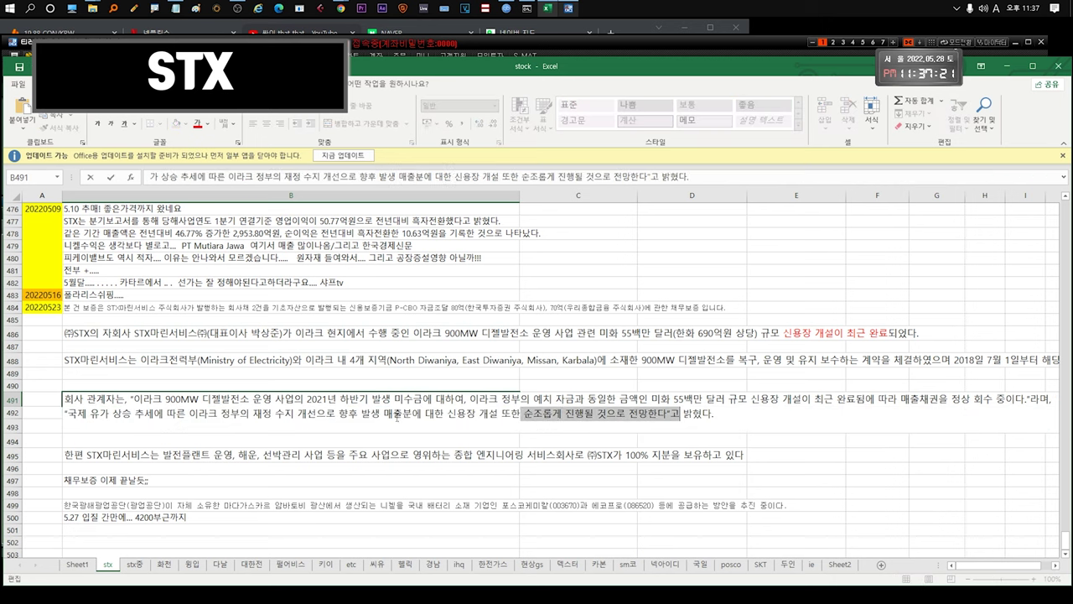
left_click_drag(67, 414, 317, 414)
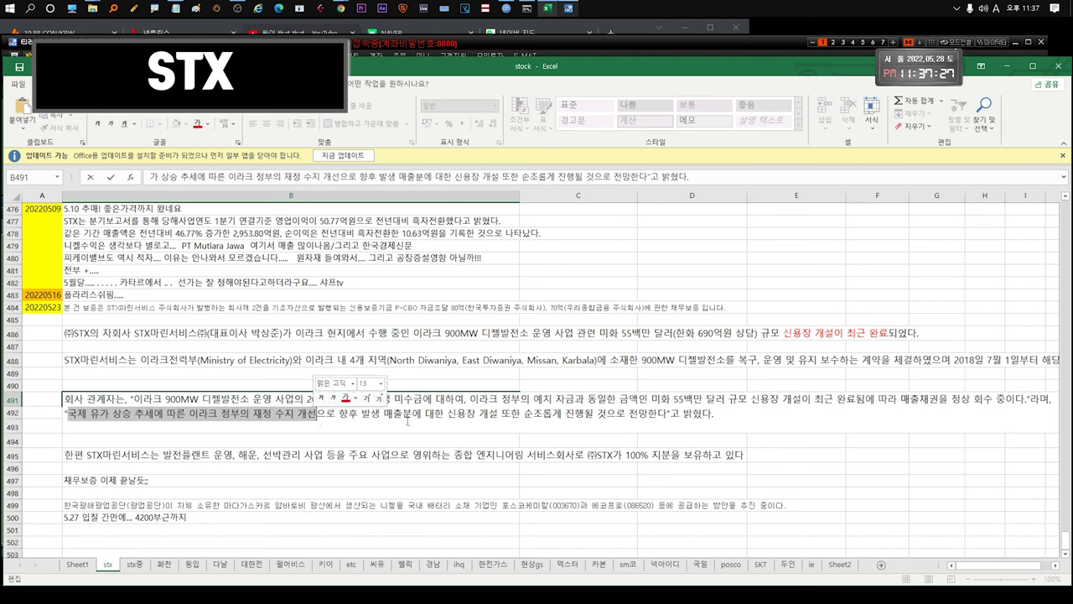
left_click_drag(448, 414, 606, 414)
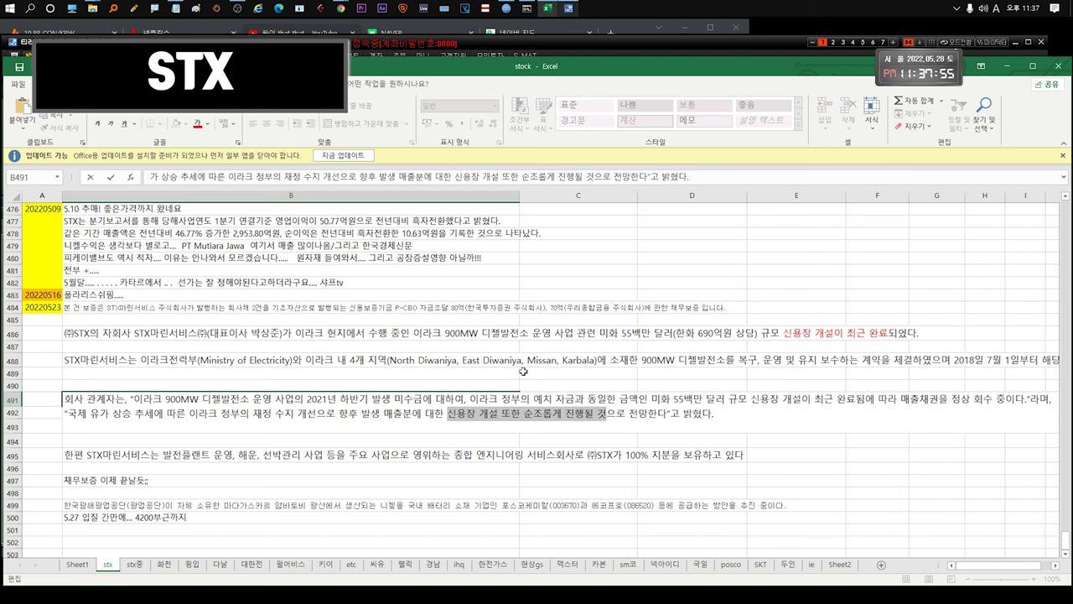
Step: Open the STX마린서비스 business note in B495 and highlight the part about ㈜STX가 100% 지분을 보유
left_click(306, 455)
double_click(409, 455)
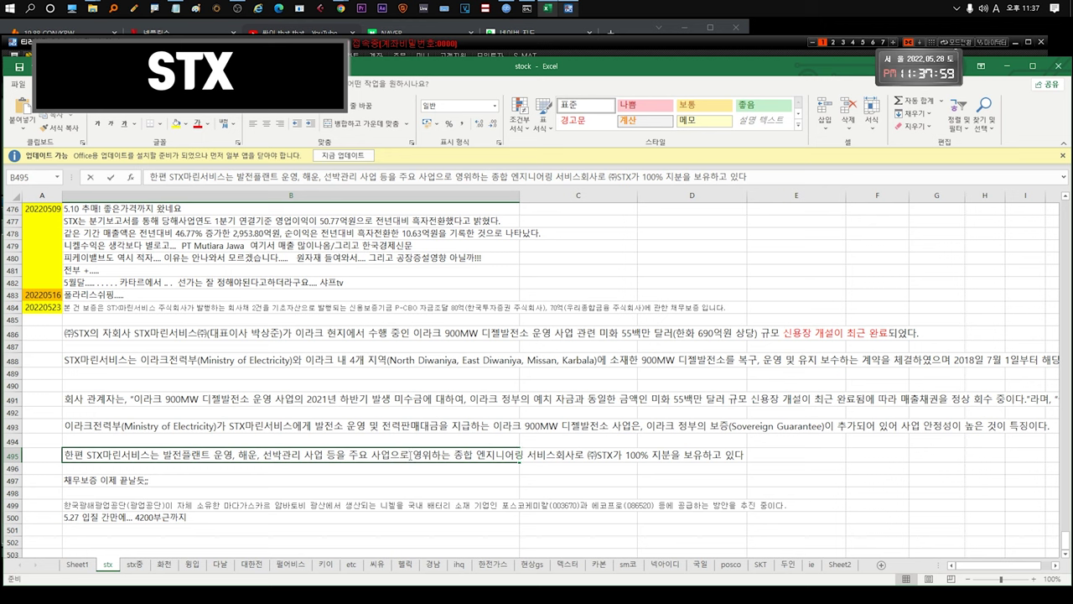
left_click_drag(589, 455, 703, 455)
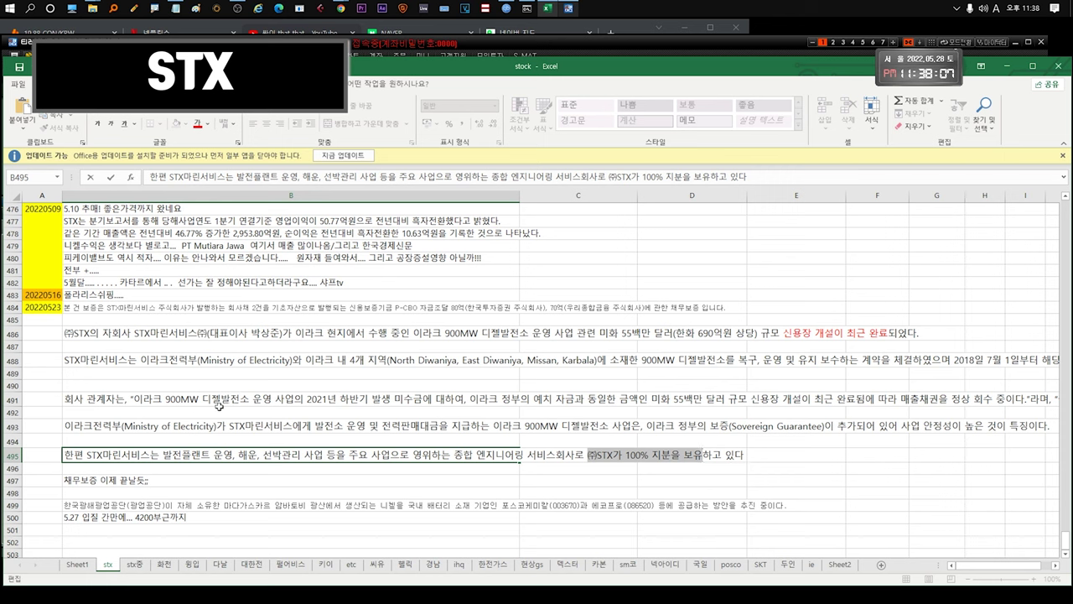
Step: Highlight and read the 채무보증 이제 끝날듯 comment in B497, leaving the cell unedited
left_click(124, 480)
double_click(162, 481)
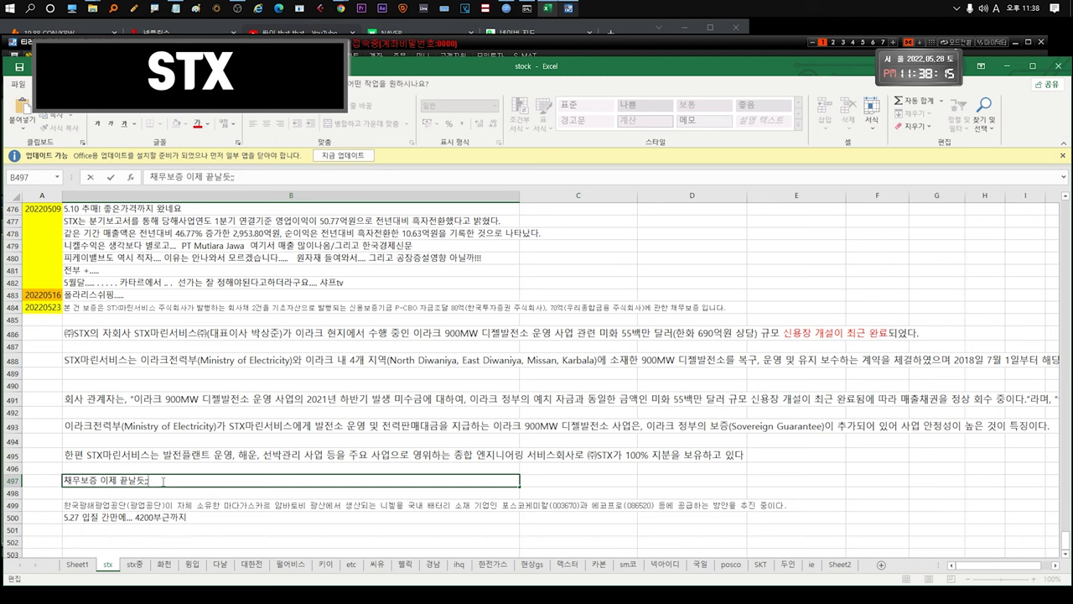
left_click_drag(162, 482, 61, 481)
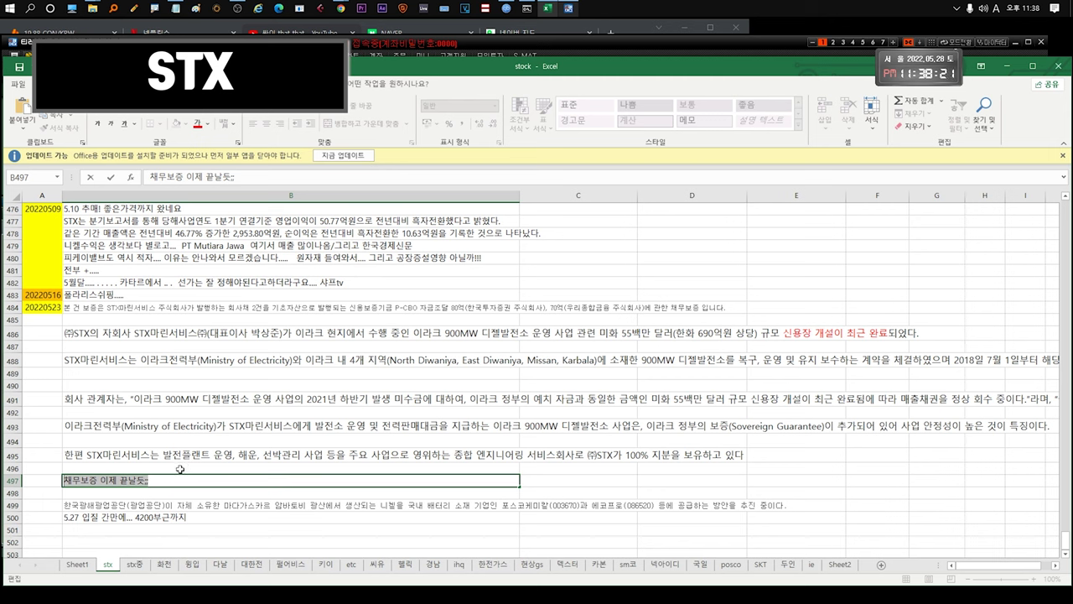
left_click(153, 481)
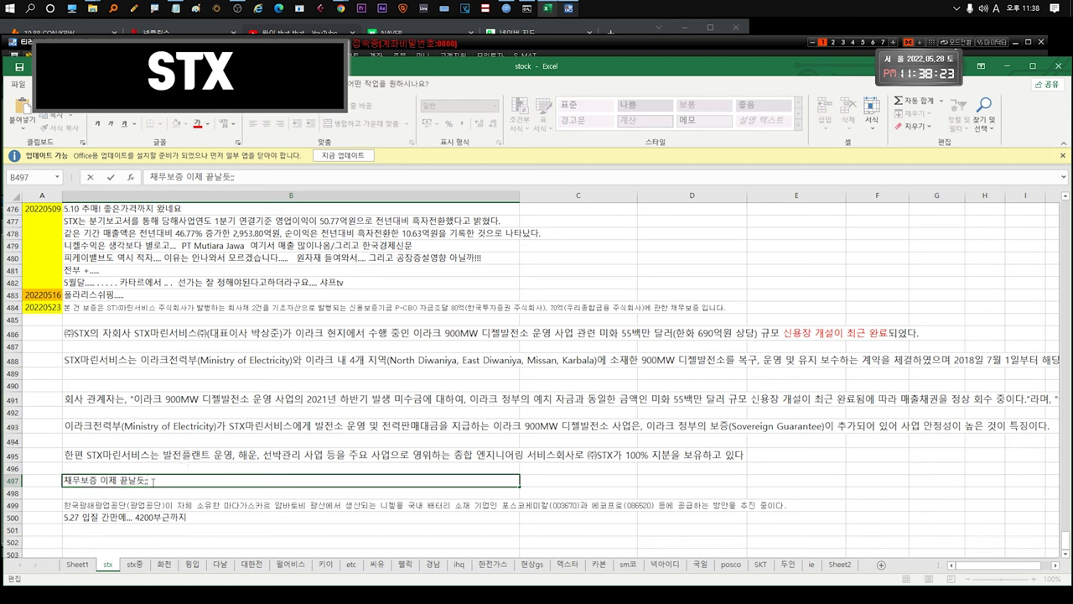
key("shift+Home")
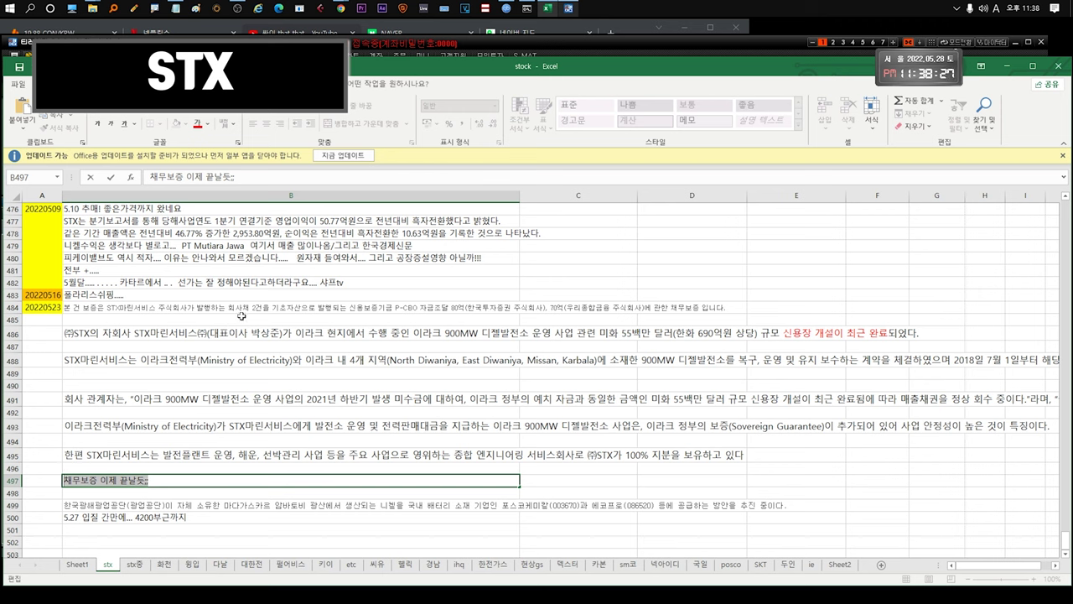
key("Return")
left_click(123, 480)
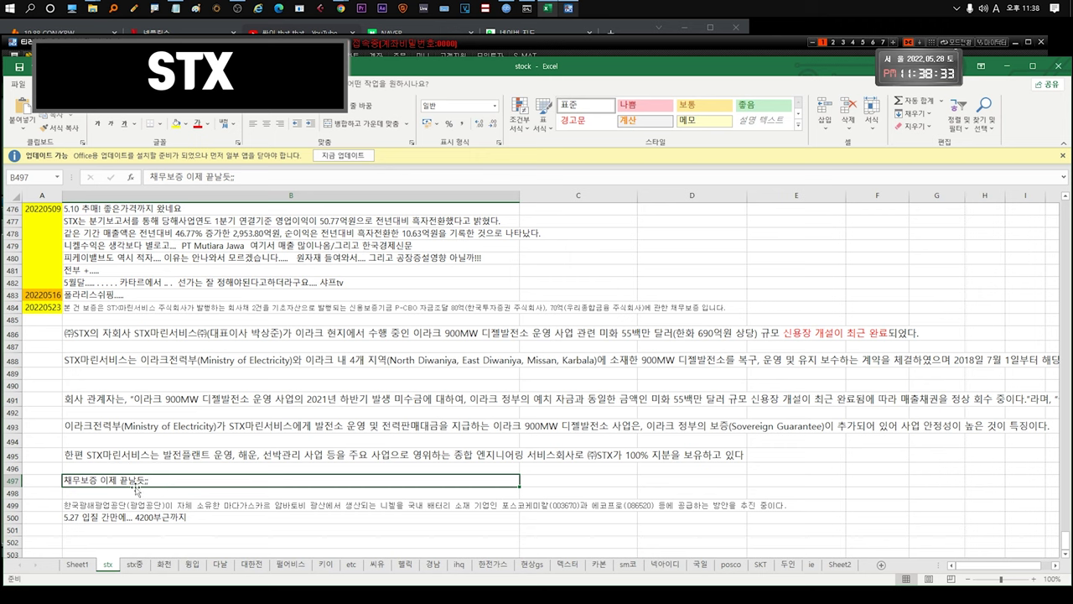
double_click(150, 481)
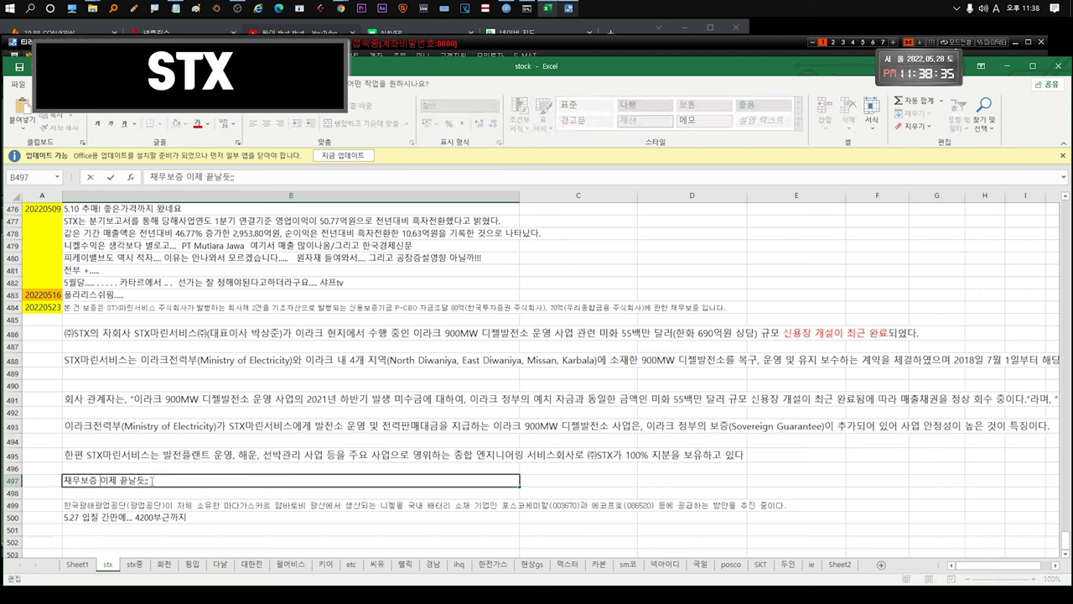
left_click_drag(151, 481, 38, 480)
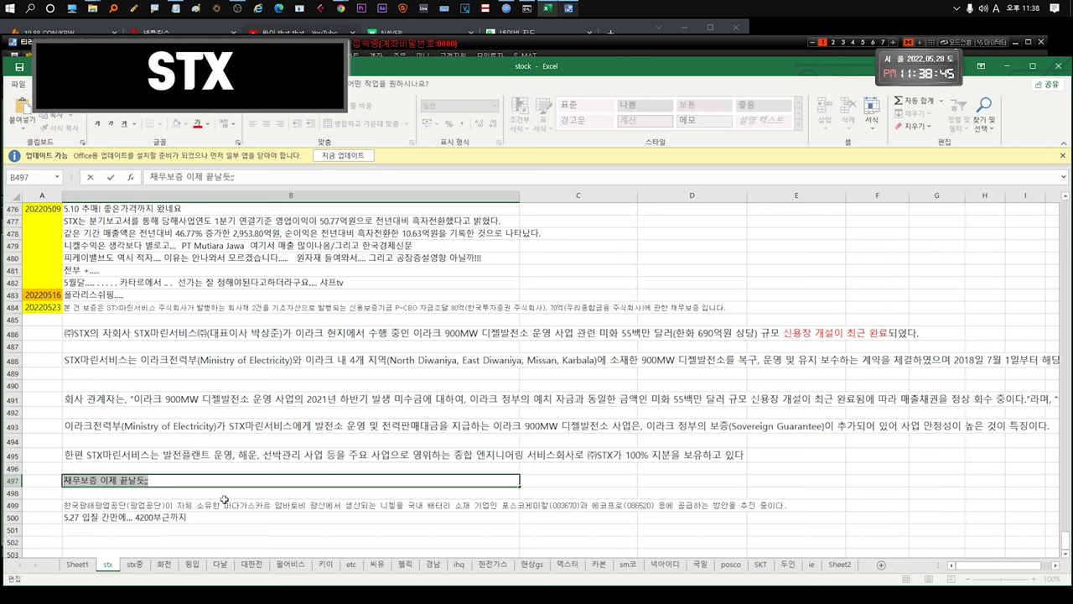
key("Escape")
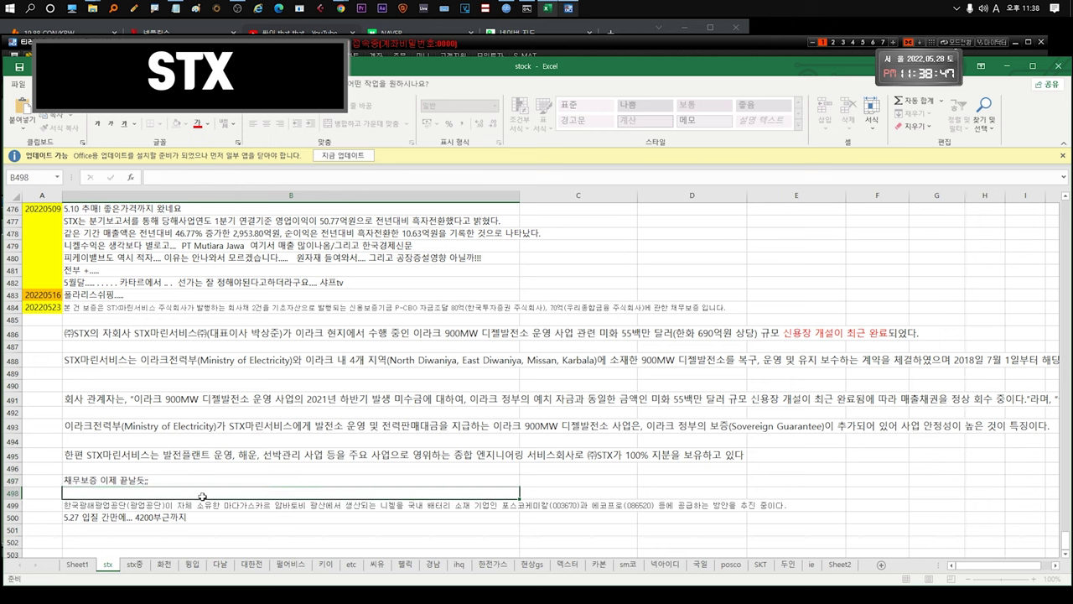
Step: Read the 한국광해광업공단 nickel supply note in B499, highlighting the mine and battery material part and 포스코케미칼(003670)
left_click(168, 503)
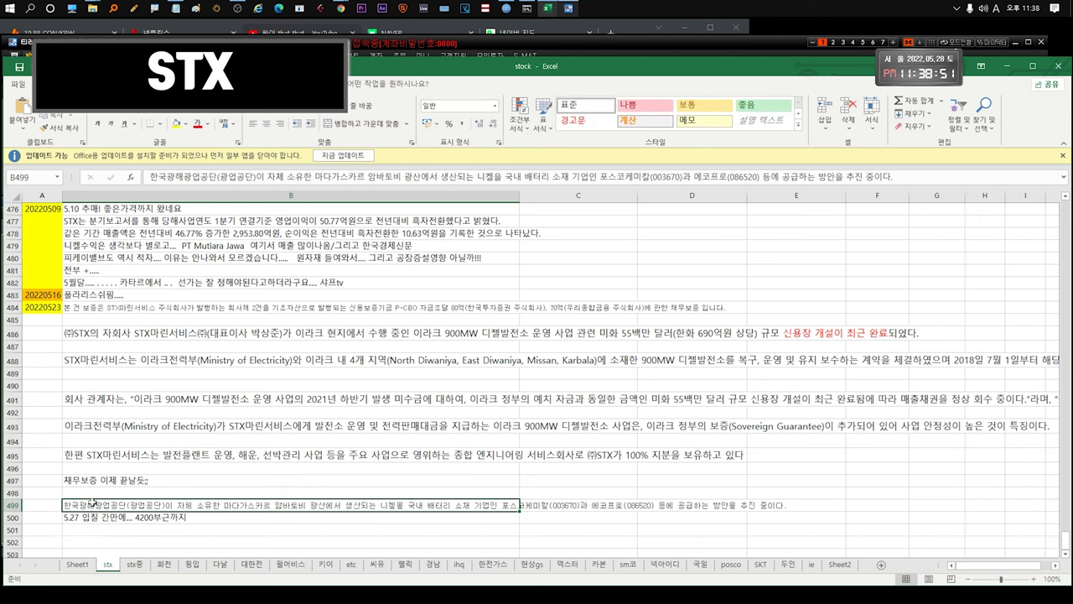
double_click(212, 505)
left_click_drag(212, 506, 518, 504)
left_click(497, 506)
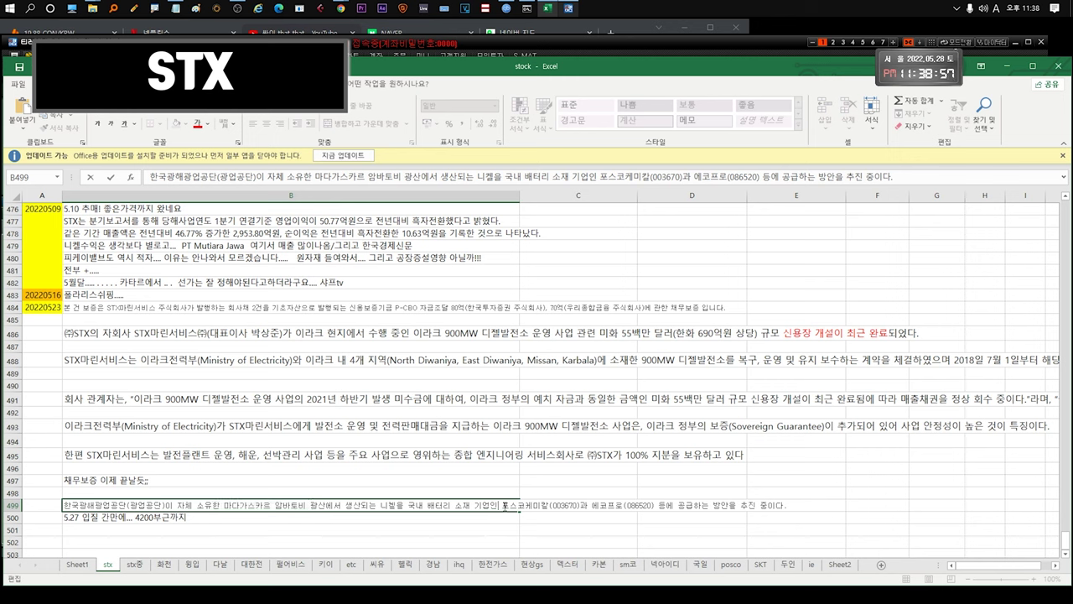
double_click(503, 505)
key("shift+Left")
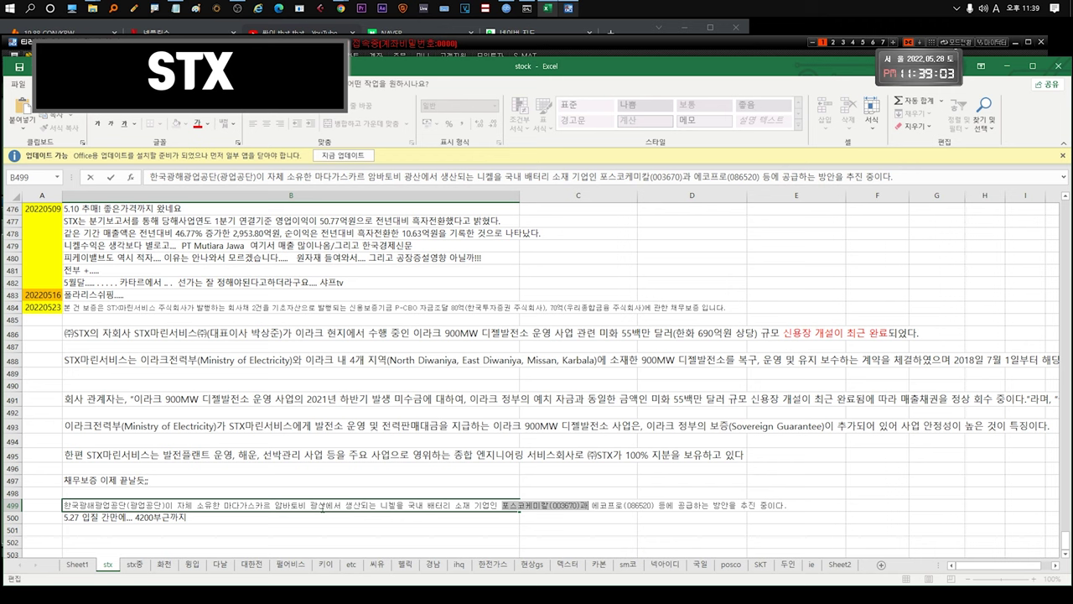
Step: Highlight 방안을 추진 중 at the end of the B499 note and read the 5.27 price comment in B500
key("Return")
left_click(325, 505)
key("F2")
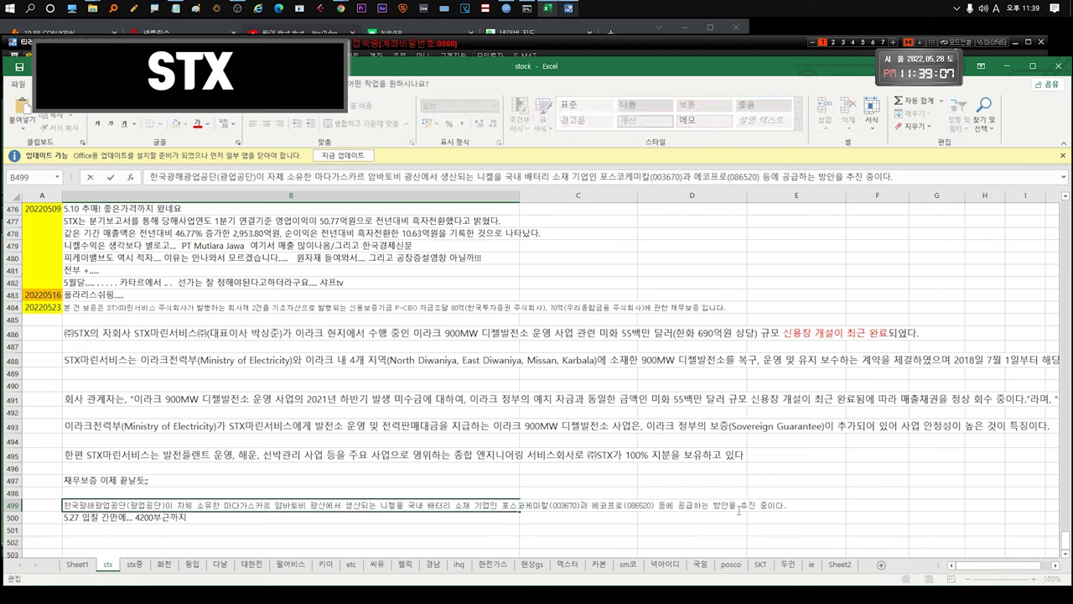
left_click_drag(712, 505, 768, 505)
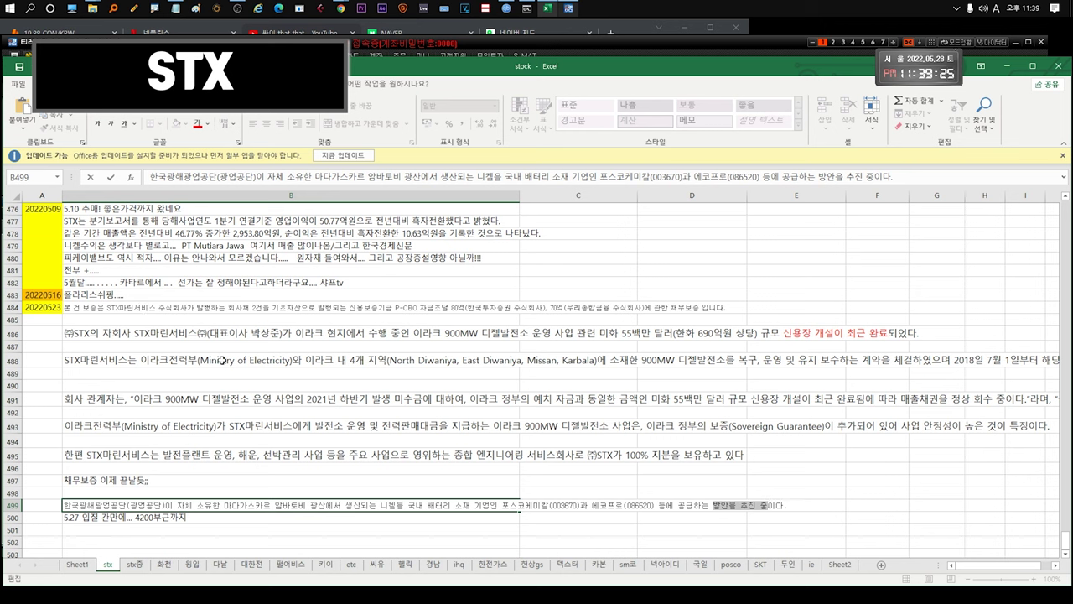
left_click(189, 517)
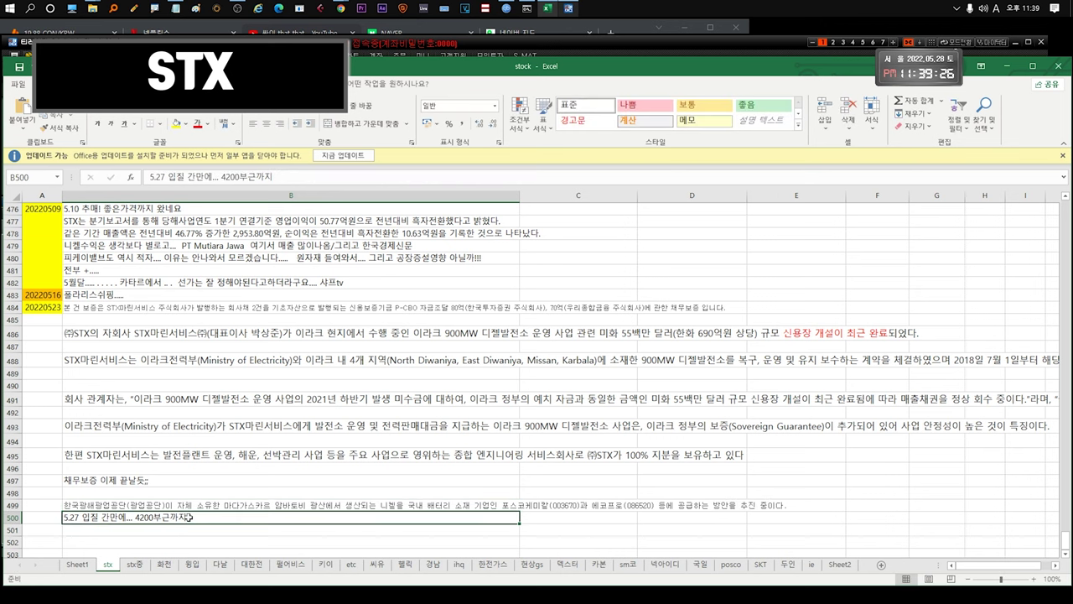
Step: Switch to the stock trading program and examine STX's 3-minute chart around the 22/05/27 spike, extended to its full loaded range
left_click(577, 40)
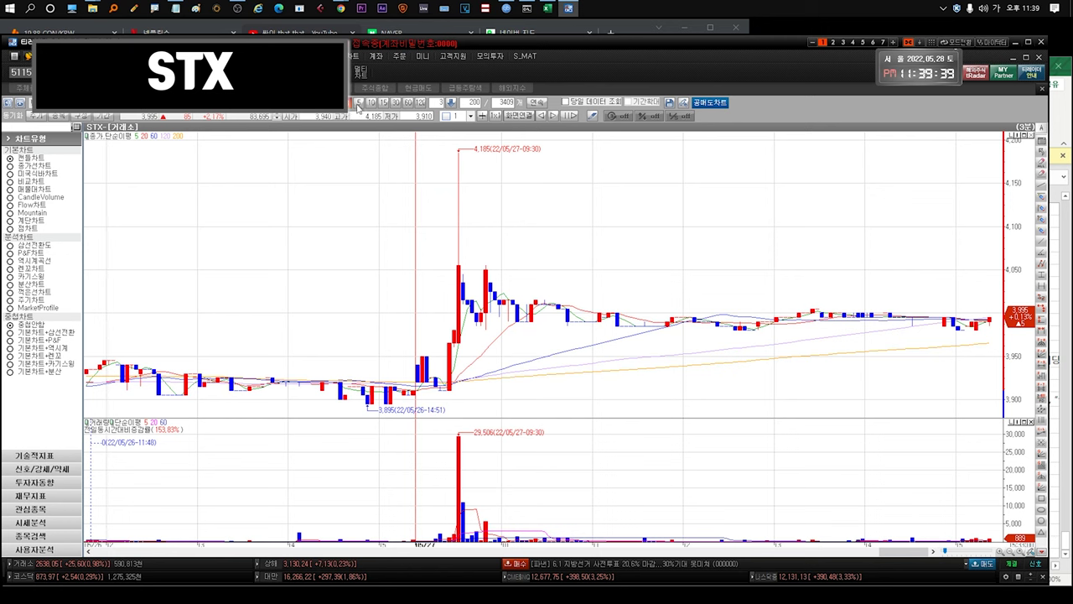
mouse_move(460, 228)
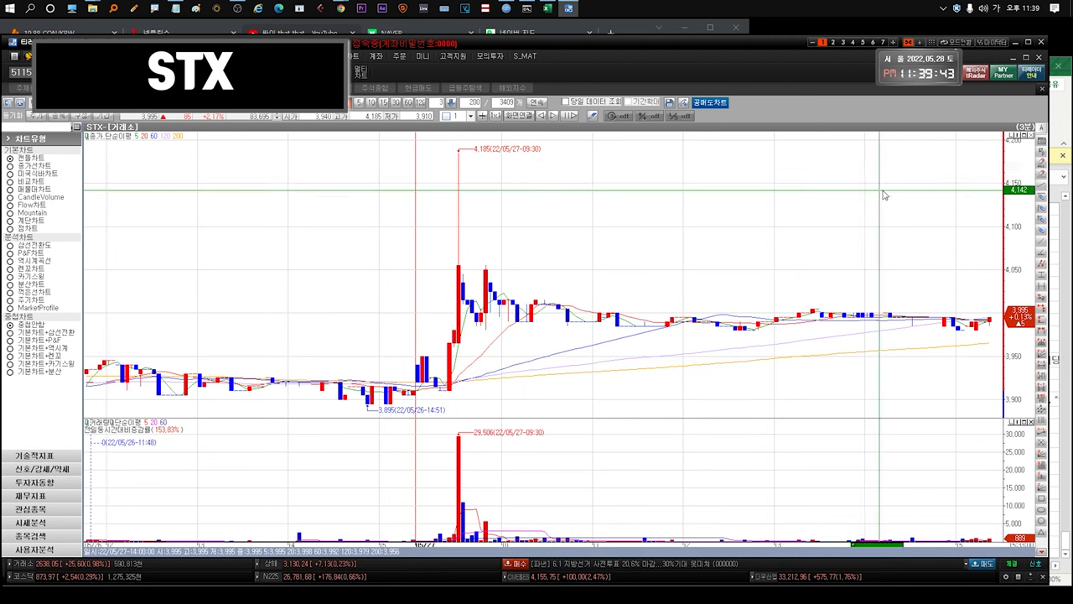
scroll(891, 190, "down", 10)
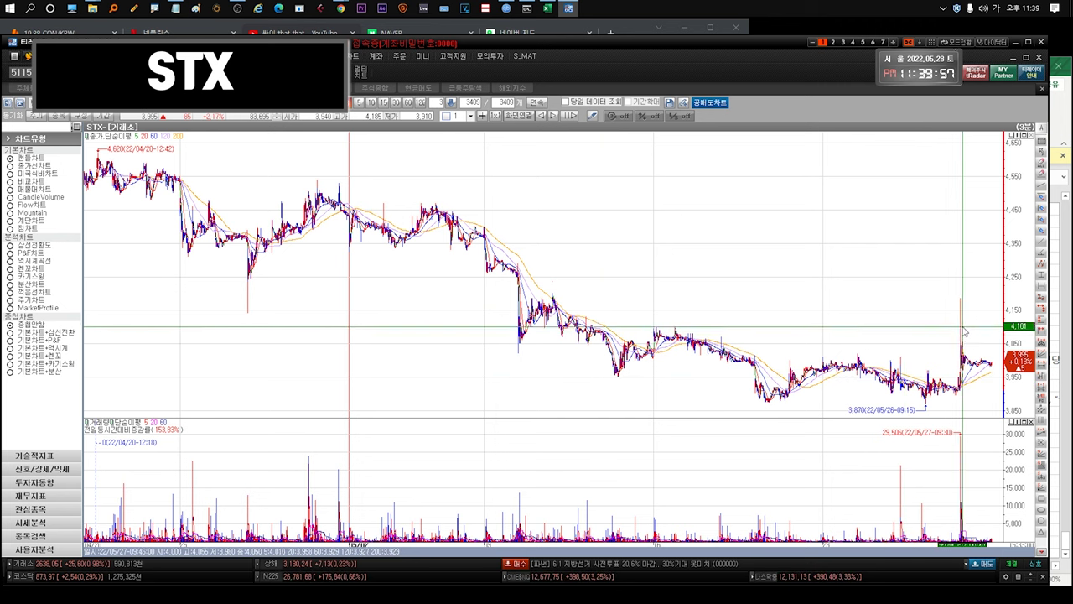
mouse_move(988, 371)
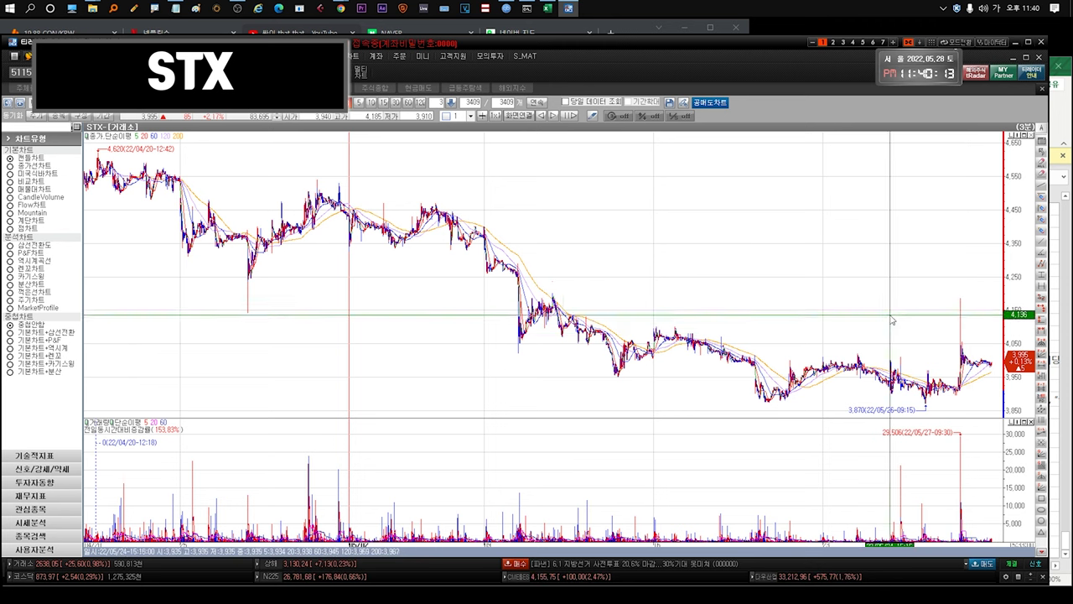
Step: Switch the STX chart to daily candles and examine the price history over long and short ranges, including the 22/05/27 candle's details
left_click(277, 101)
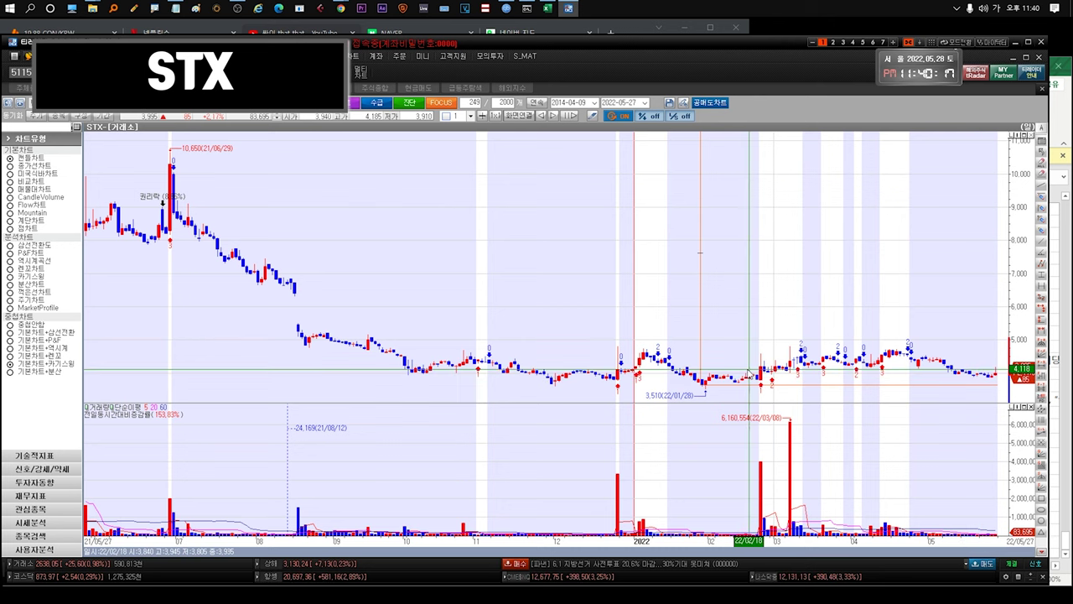
mouse_move(764, 371)
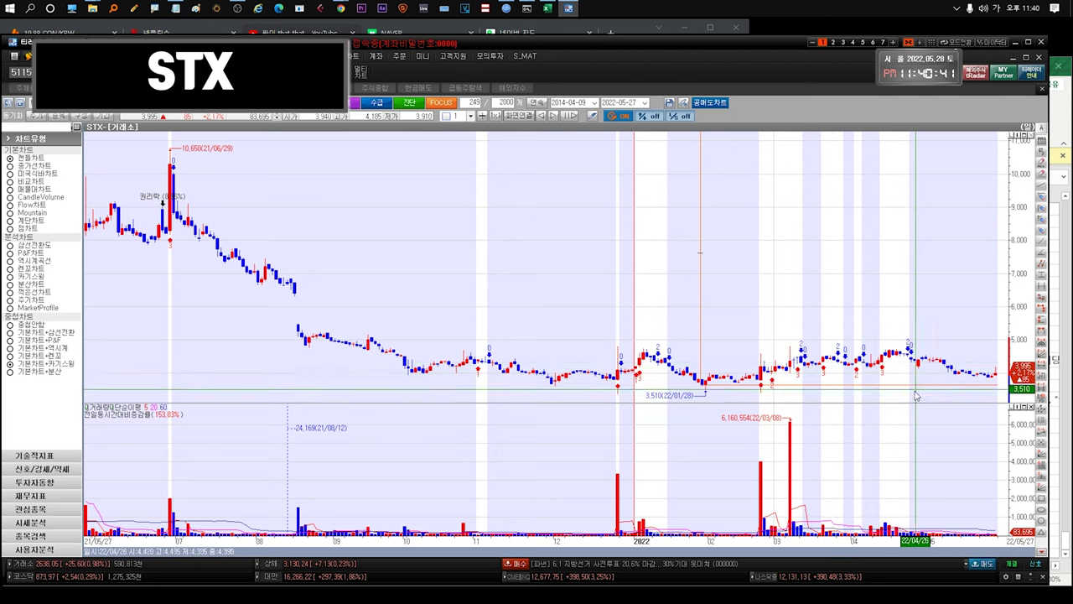
scroll(642, 311, "down", 5)
scroll(643, 311, "up", 3)
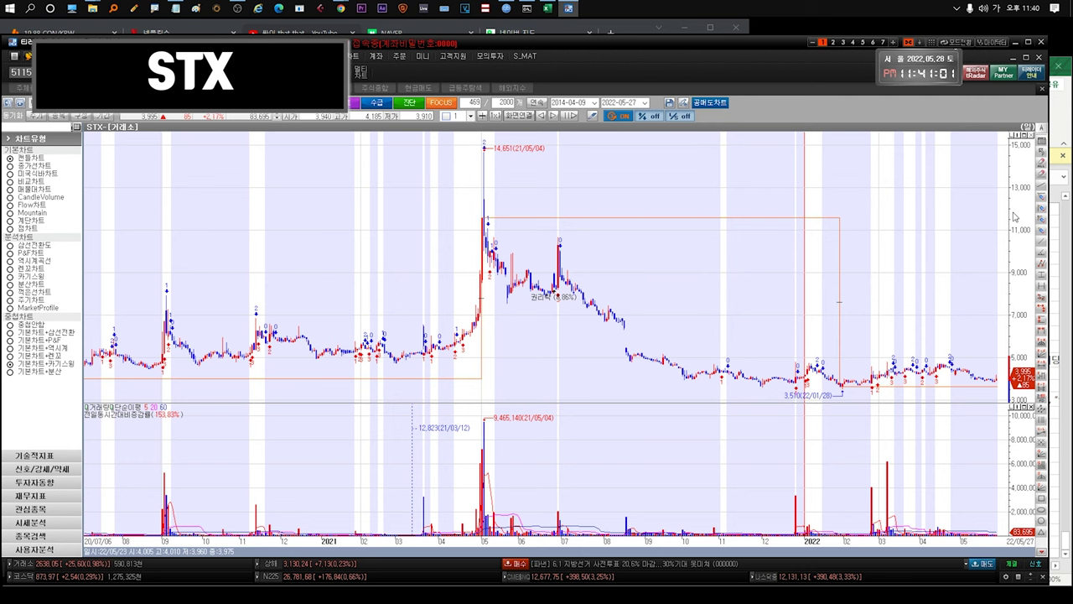
scroll(994, 340, "up", 5)
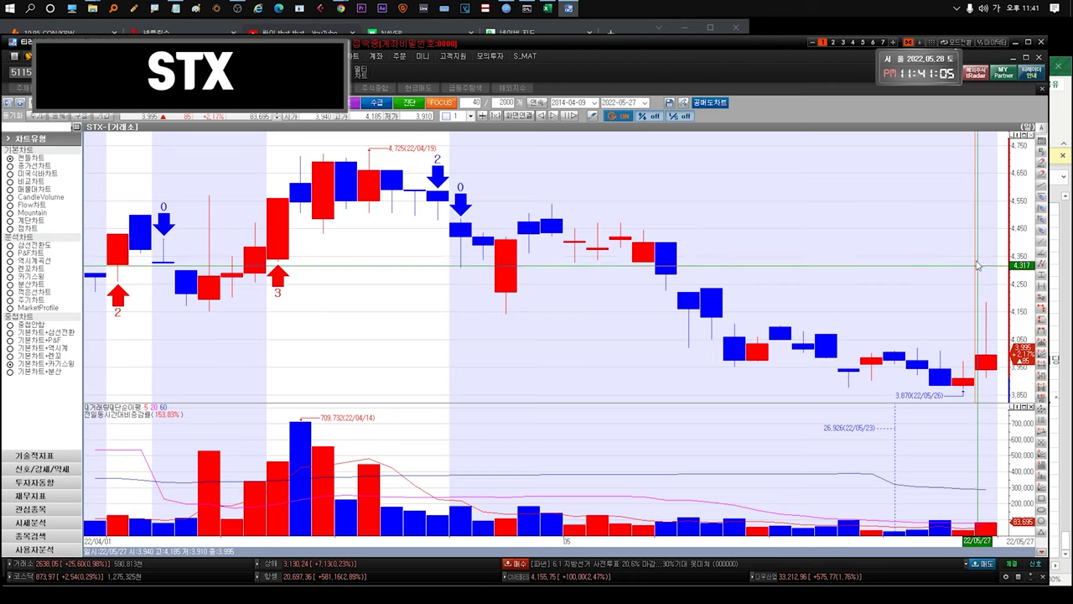
scroll(973, 285, "down", 6)
scroll(998, 360, "up", 4)
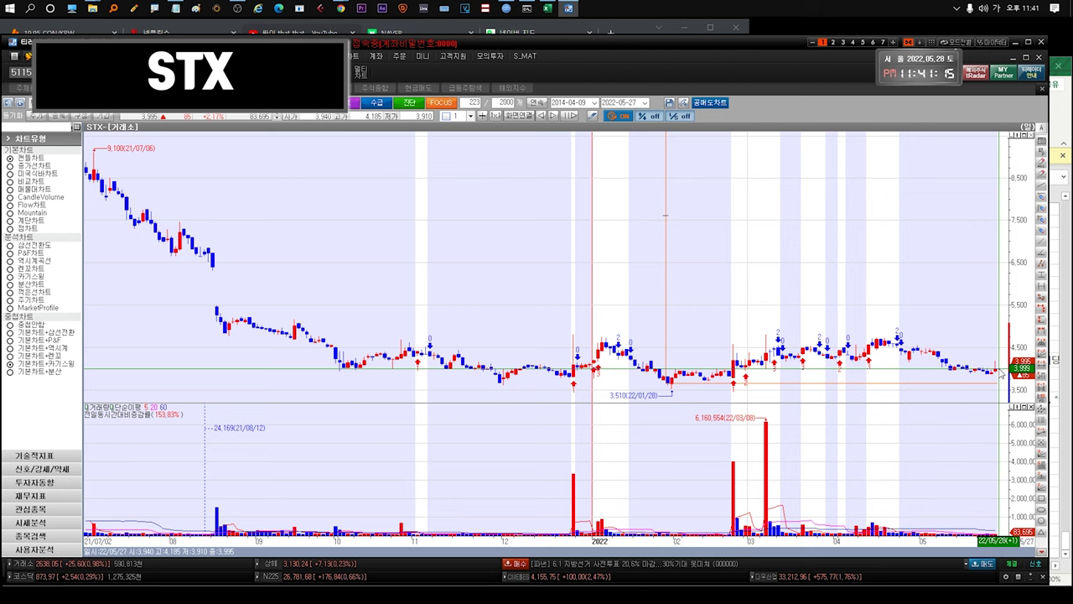
mouse_move(1004, 378)
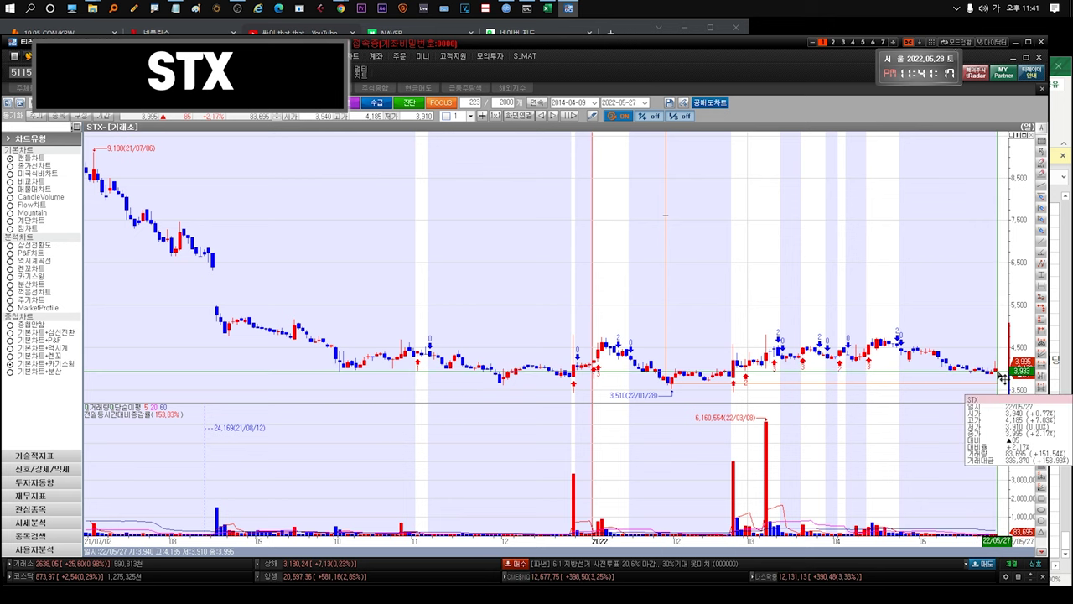
Step: Return to the 관심4 watchlist and reopen the STX daily chart to examine its recent price movement
key("Escape")
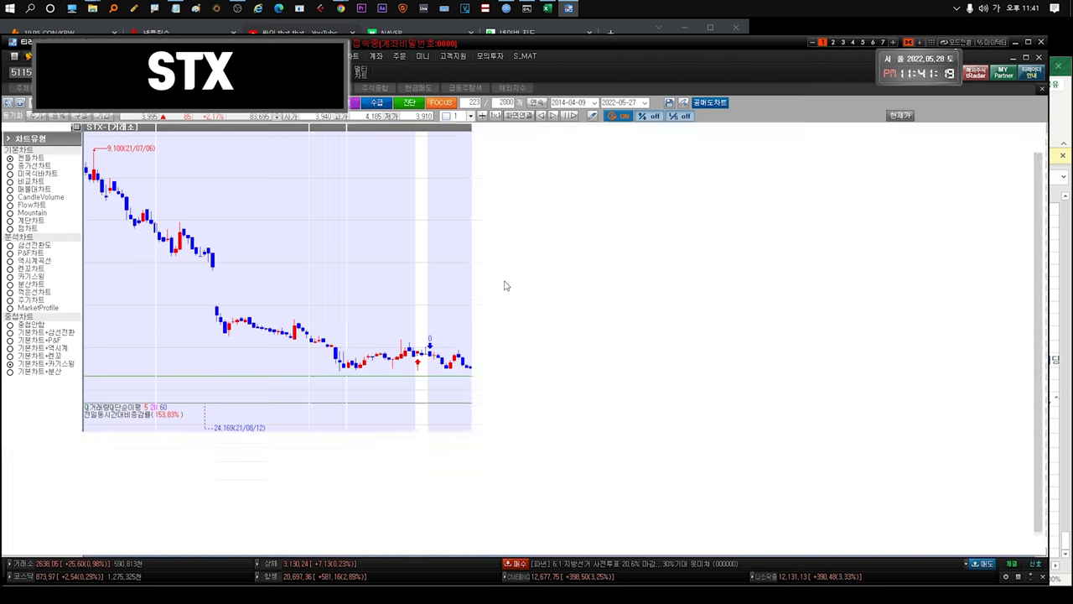
double_click(96, 164)
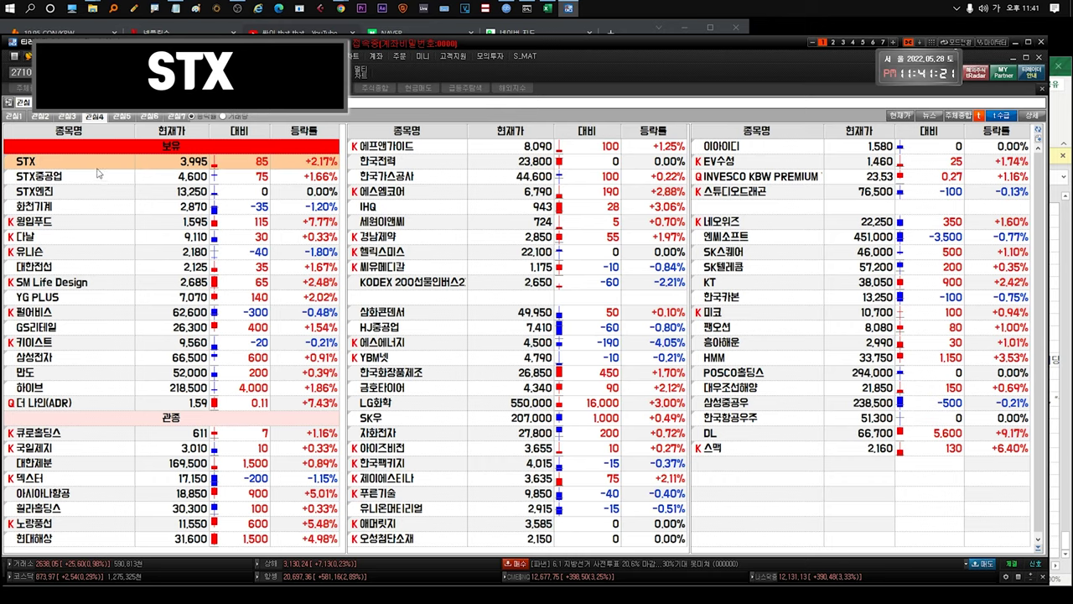
mouse_move(1003, 377)
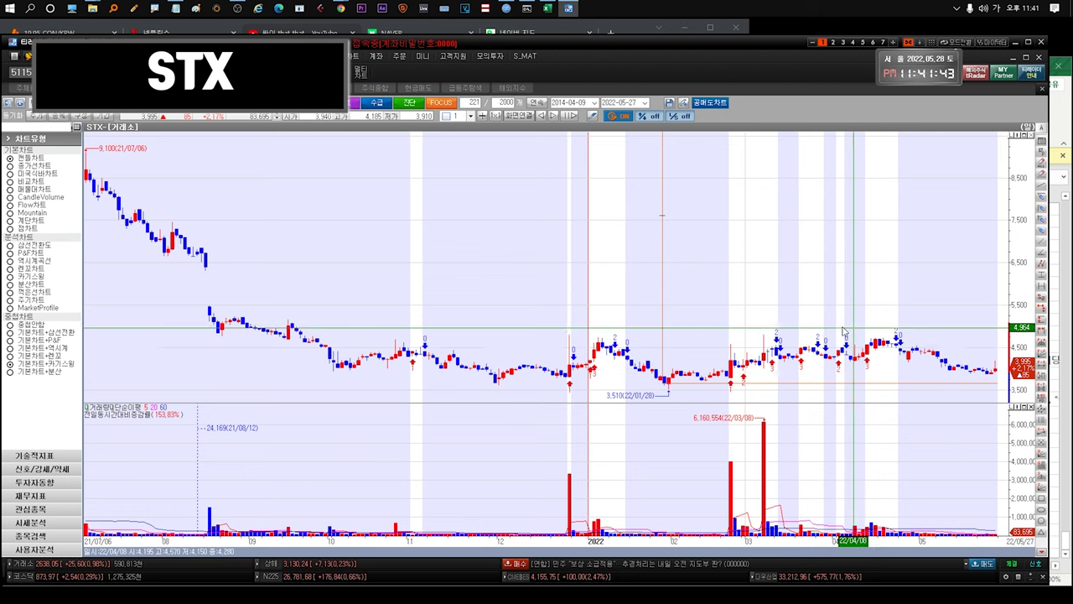
Step: Go back to the 관심4 watchlist and select STX중공업
key("ctrl+Tab")
left_click(94, 179)
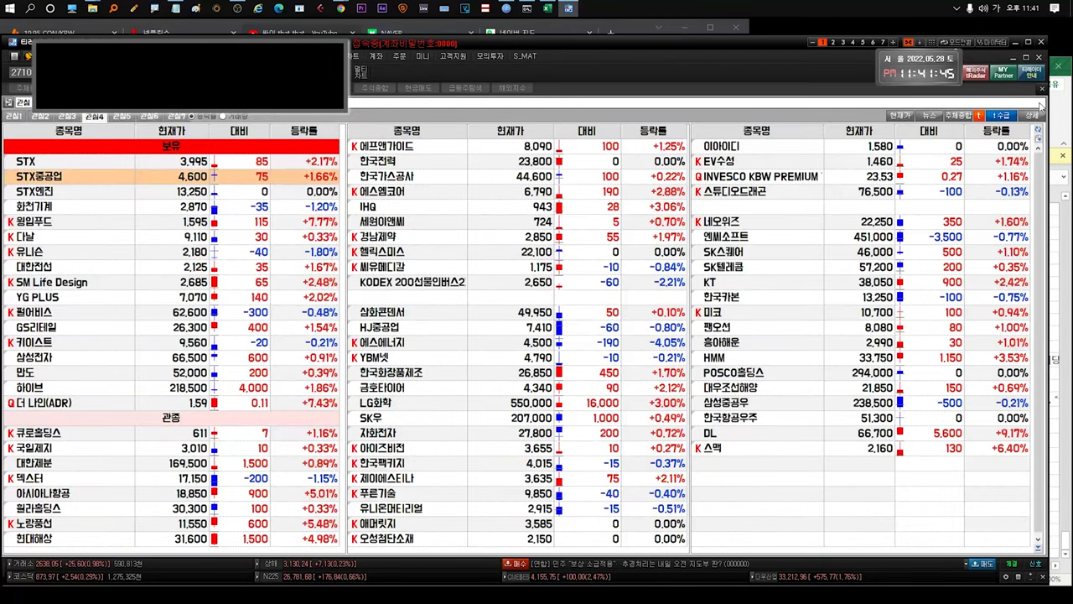
Step: Switch to the stock workbook and check the latest notes around the 20220523 entry on the stx중 sheet
key("alt+Tab")
left_click(134, 564)
left_click(132, 447)
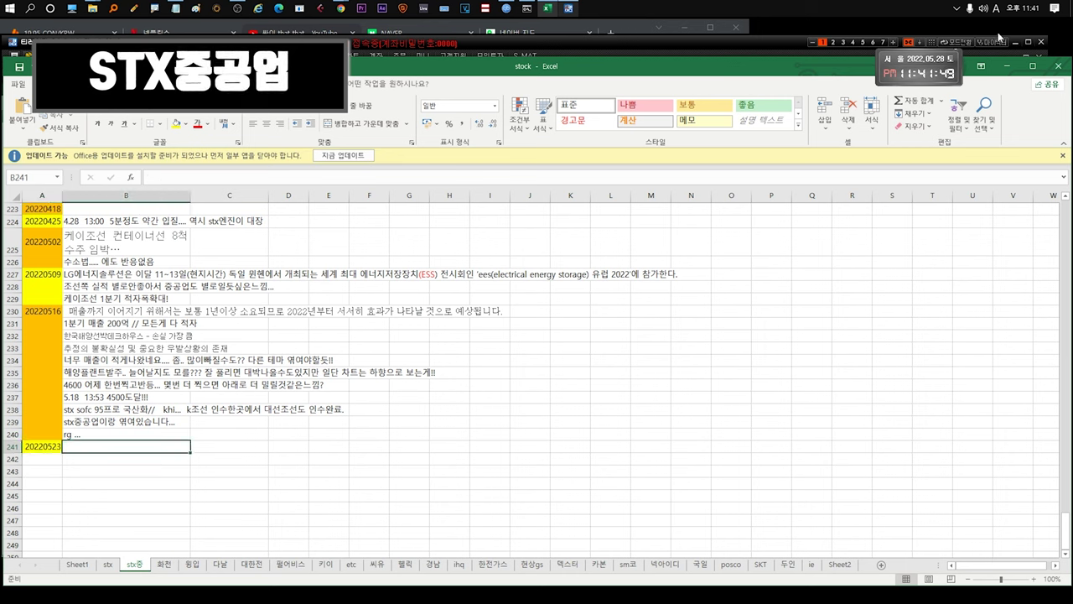
left_click(135, 421)
left_click(119, 434)
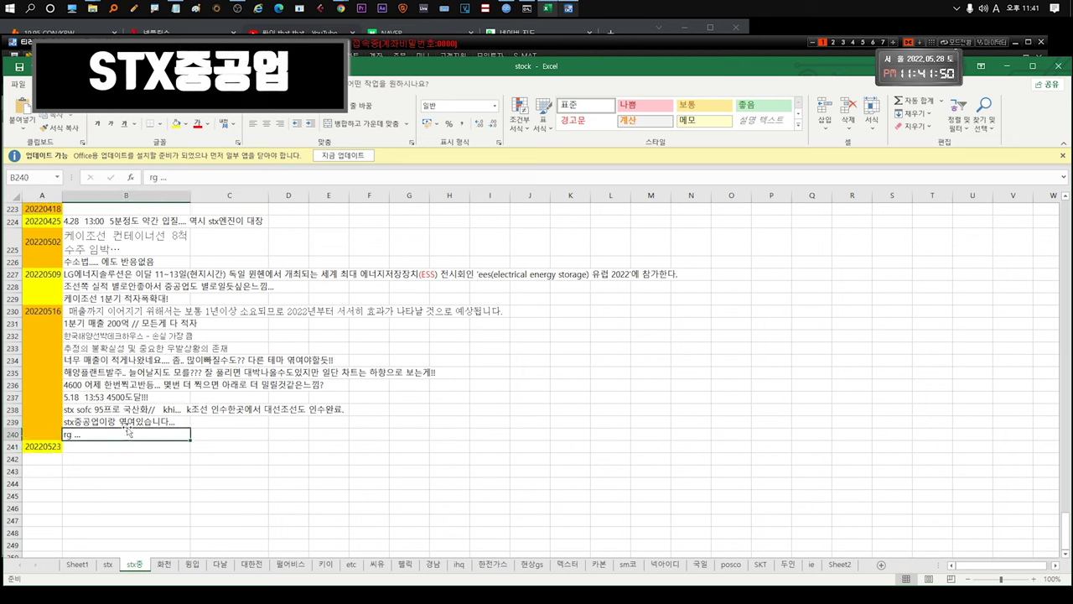
left_click(112, 447)
left_click(119, 458)
Step: Enter the note "5.27 카타르!!!!!" in cell B241 for the 20220523 week on the stx중 sheet
double_click(132, 447)
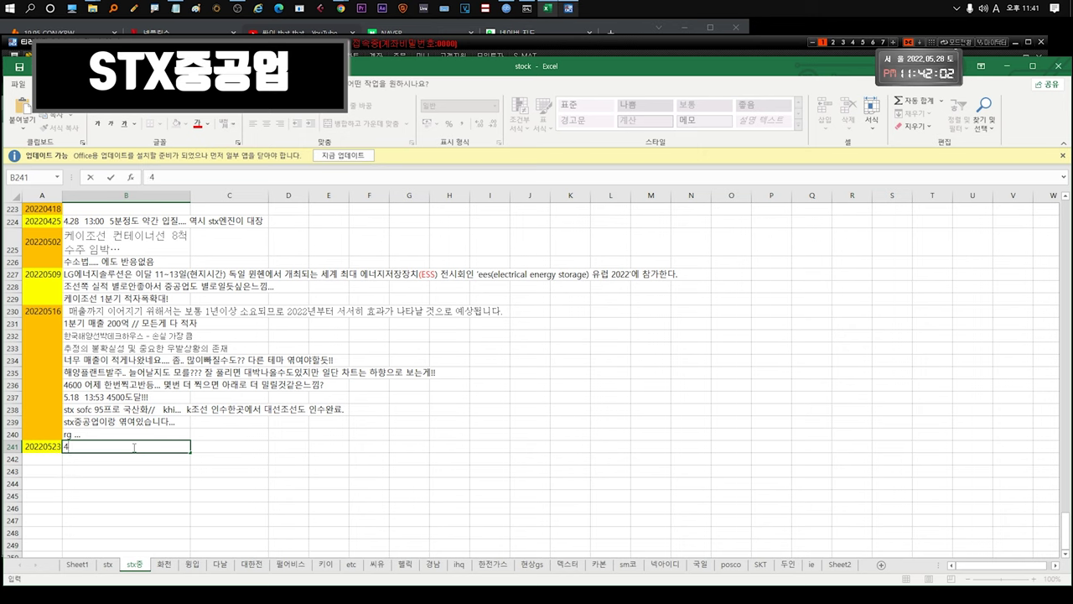
type("4")
key("BackSpace")
type("5.27 카타르!!!!!")
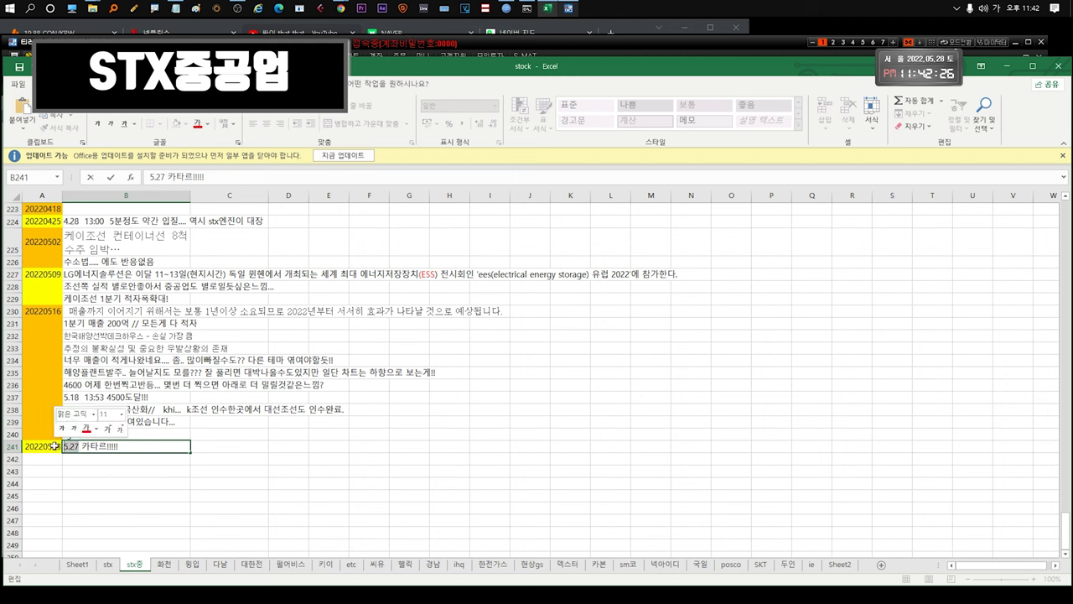
left_click(138, 447)
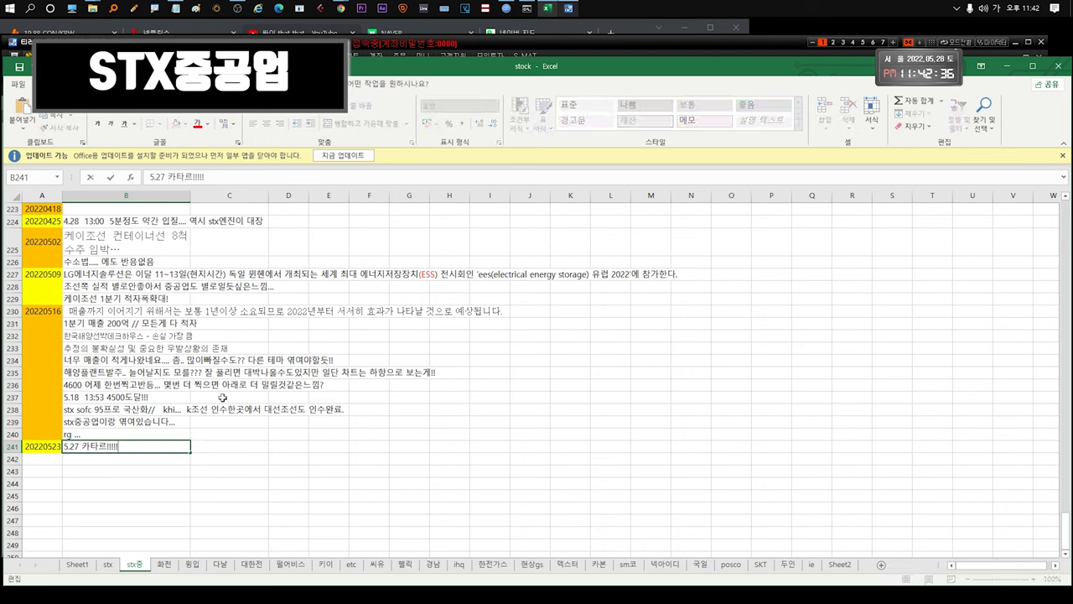
left_click(126, 435)
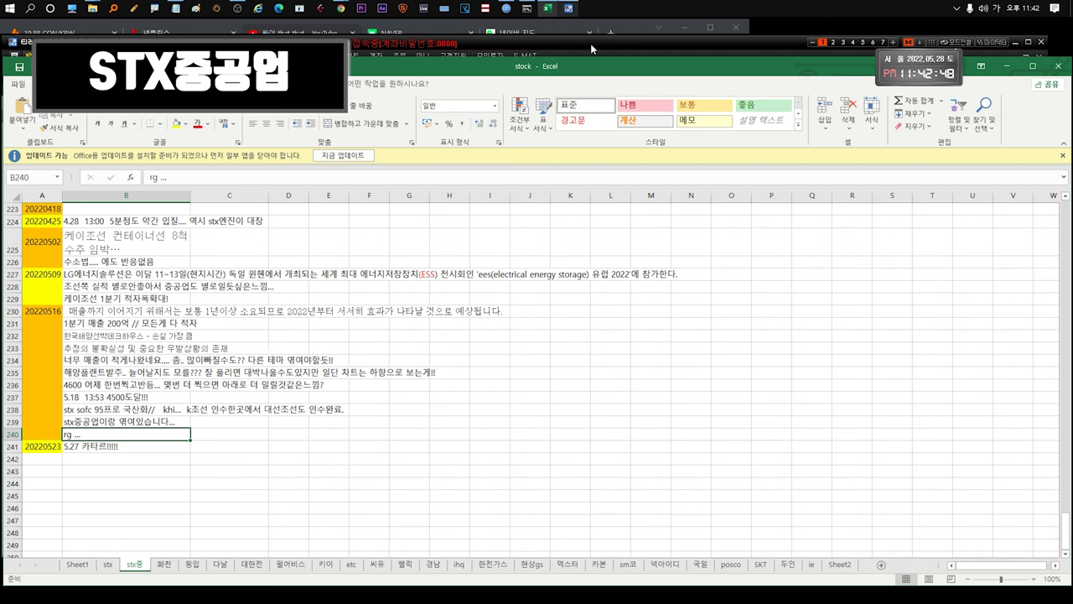
left_click(87, 449)
left_click(144, 456)
left_click(148, 449)
left_click(144, 456)
left_click(148, 449)
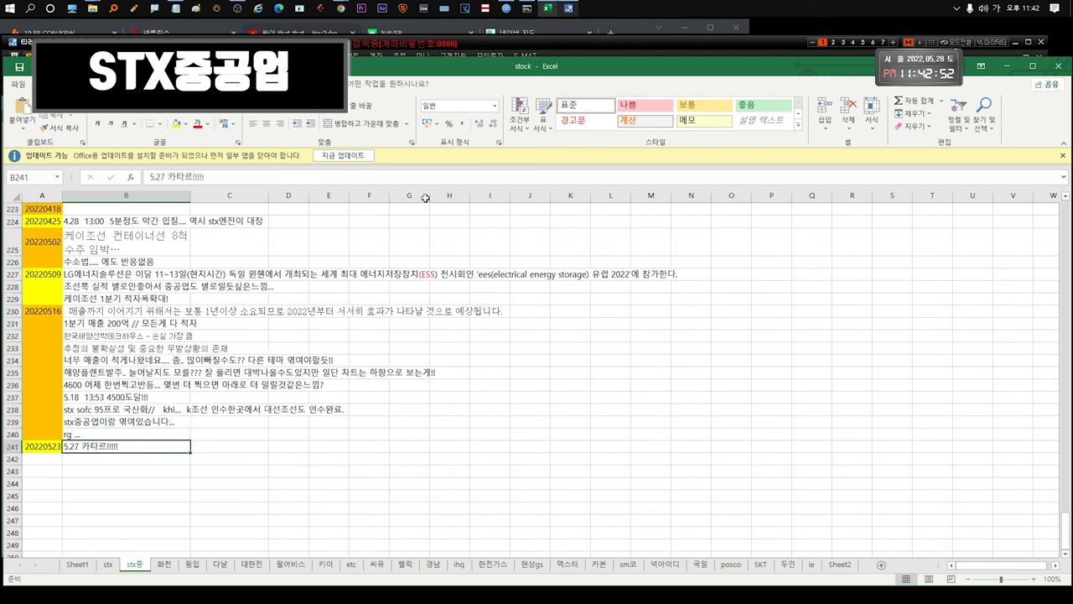
Step: Switch to the trading program, examine STX중공업's daily chart around late May 2022, and return to its row in the 관심4 watchlist
left_click(630, 52)
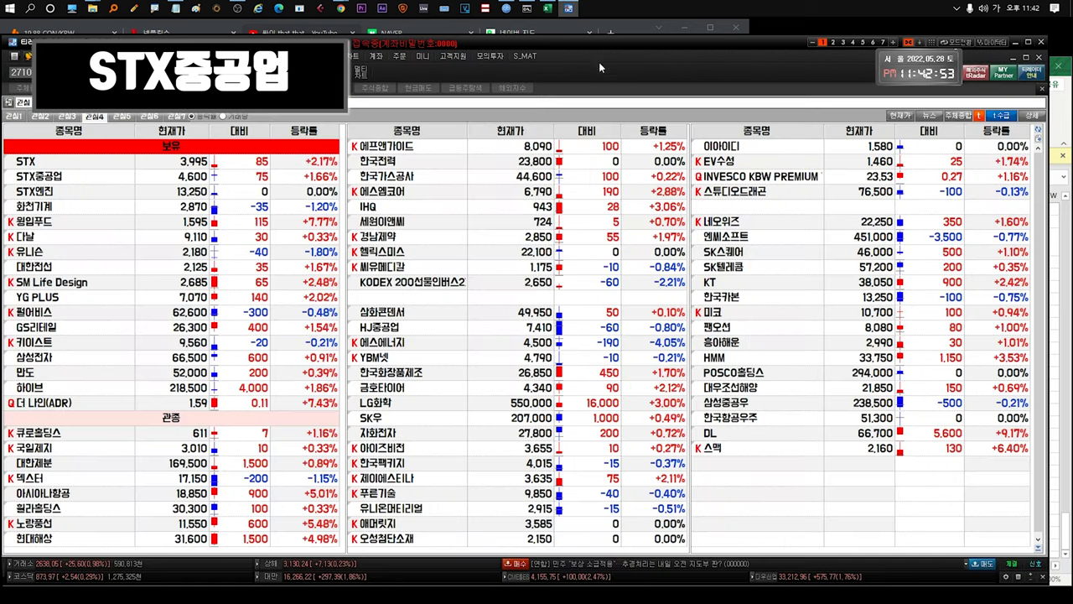
left_click(66, 180)
left_click(64, 177)
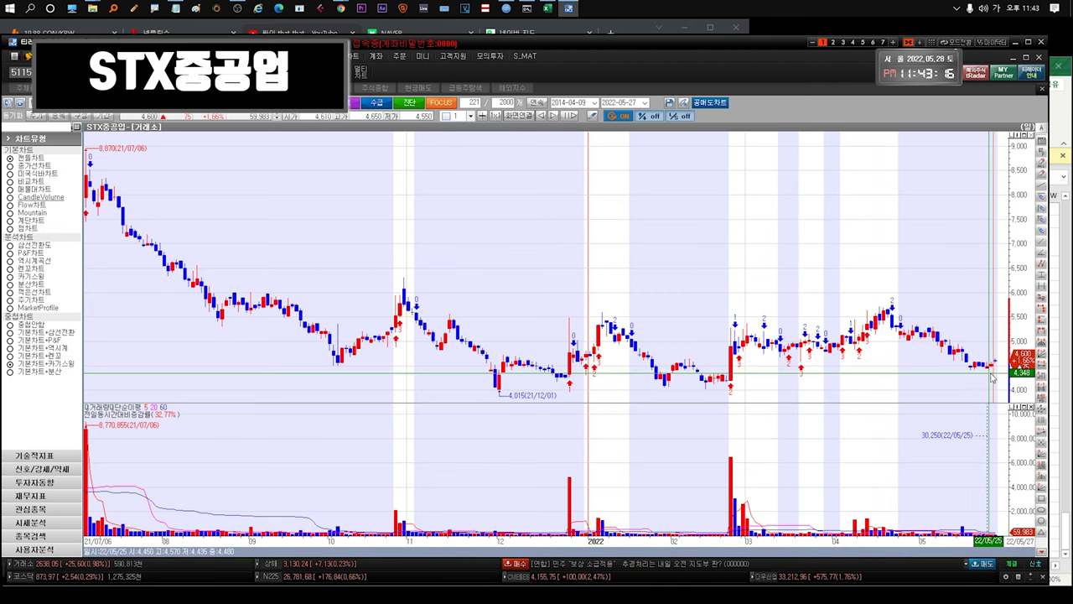
mouse_move(1003, 369)
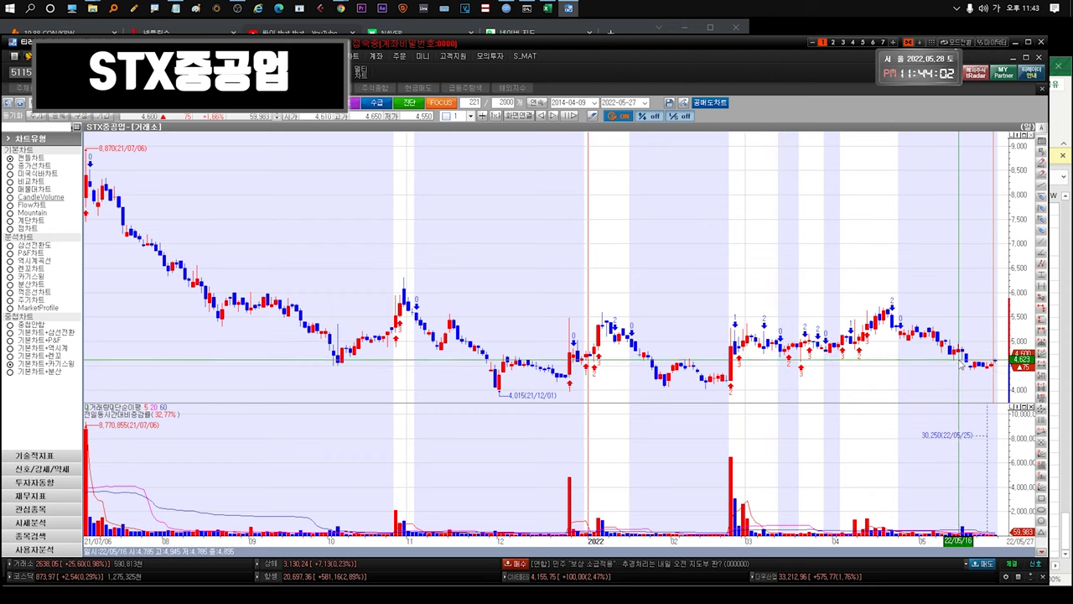
key("ctrl+Tab")
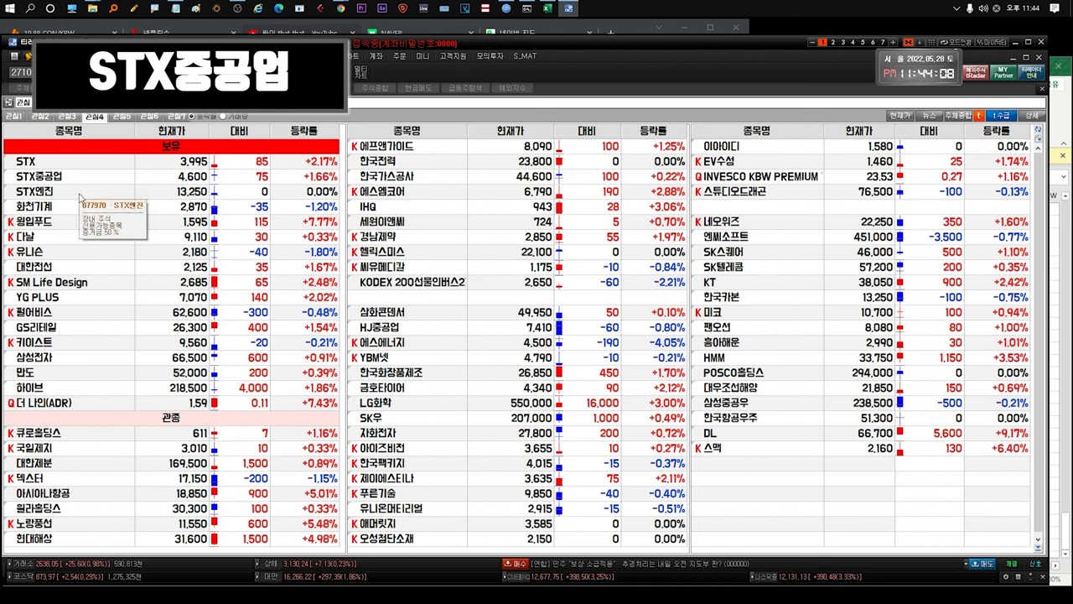
left_click(73, 178)
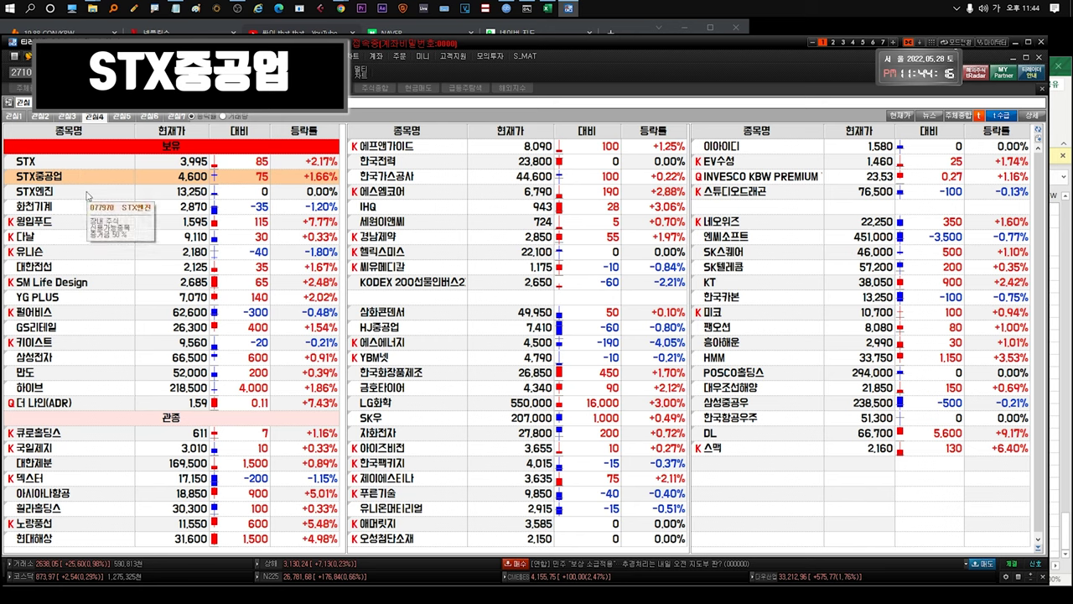
Step: Open 화천기계's daily chart and examine its price history over both the full loaded range and recent months
double_click(124, 216)
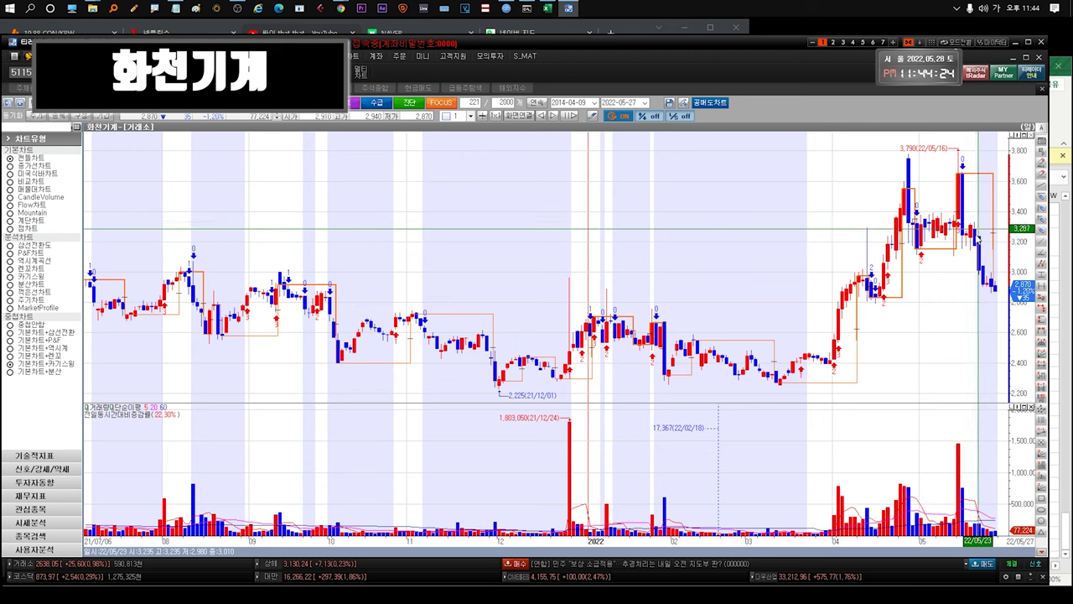
scroll(830, 325, "down", 5)
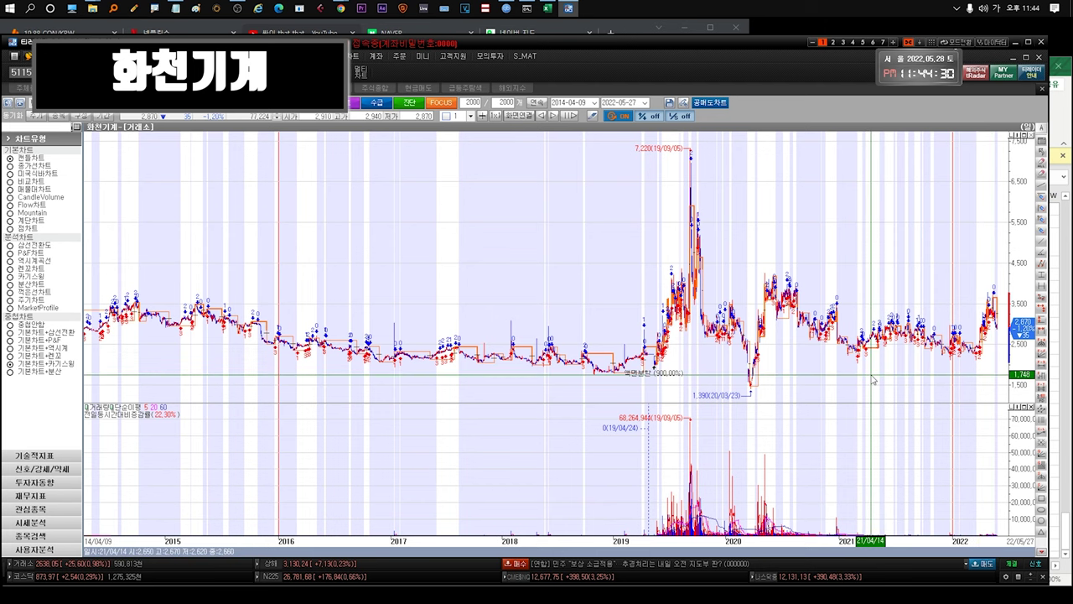
scroll(894, 373, "up", 5)
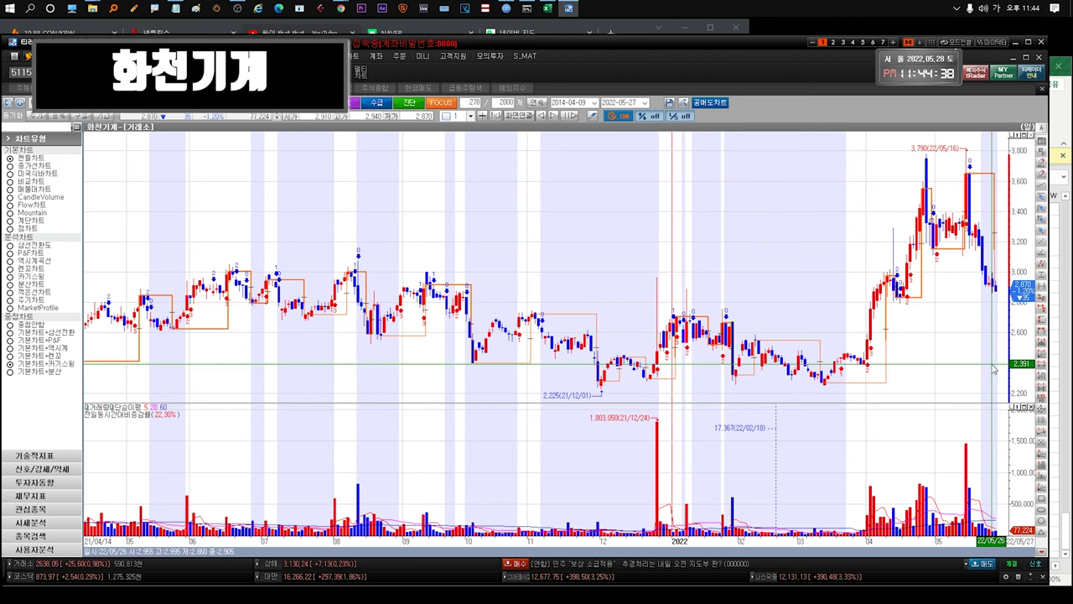
left_click_drag(988, 311, 784, 337)
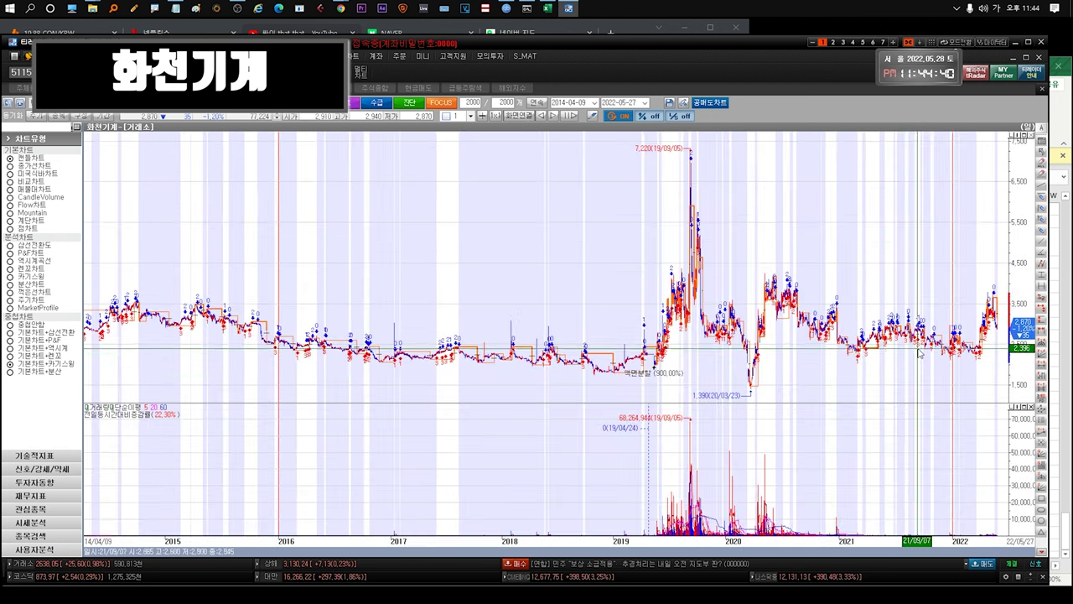
left_click_drag(864, 369, 996, 303)
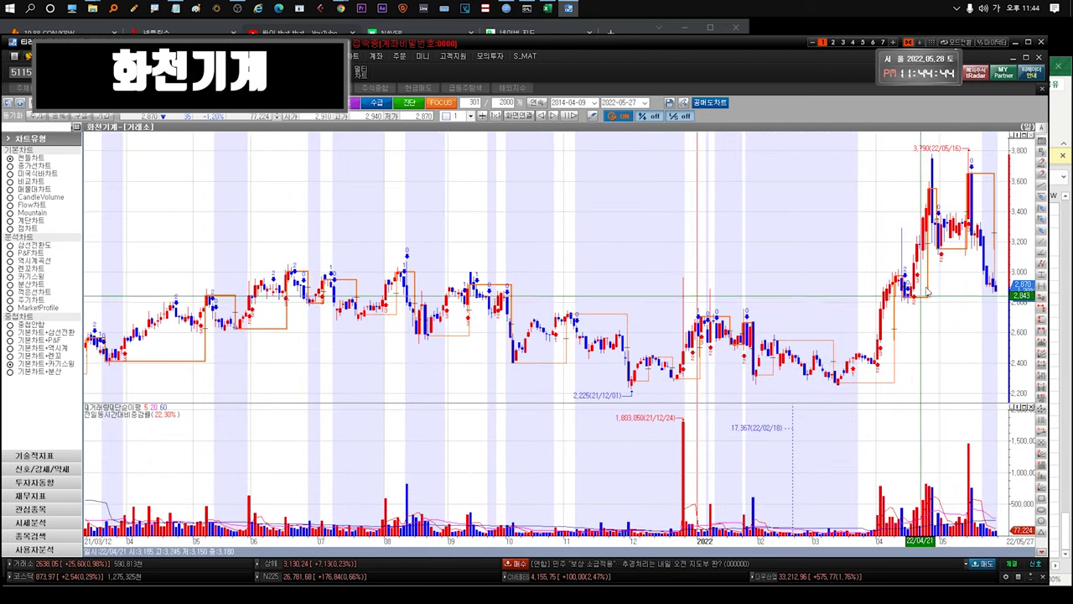
mouse_move(977, 220)
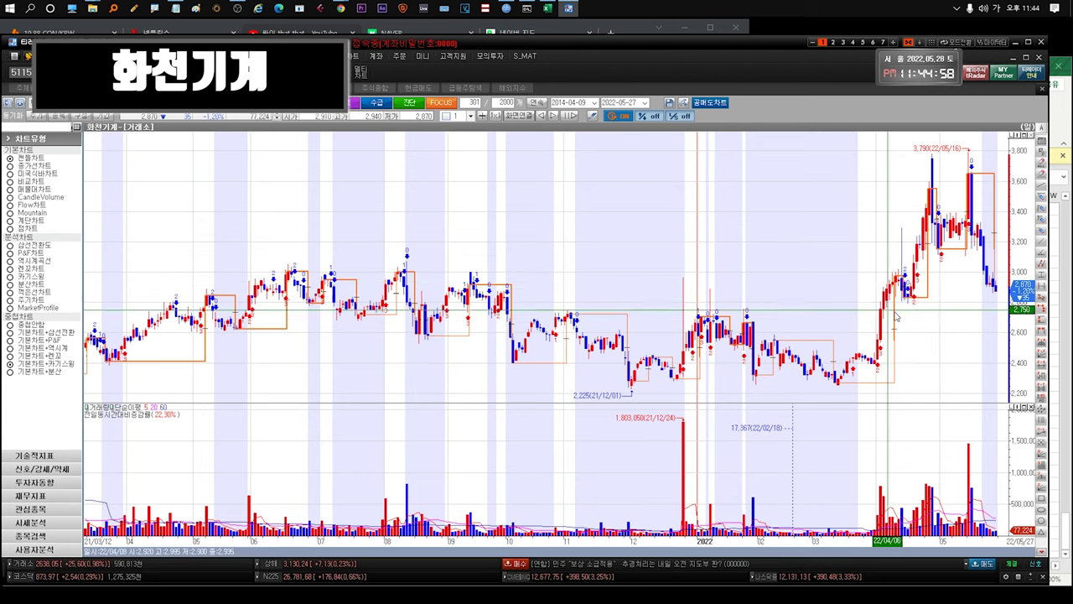
Step: Switch to the stock workbook and check the 20220523 entry on the 화천 sheet
left_click(1069, 123)
left_click(164, 565)
left_click(116, 355)
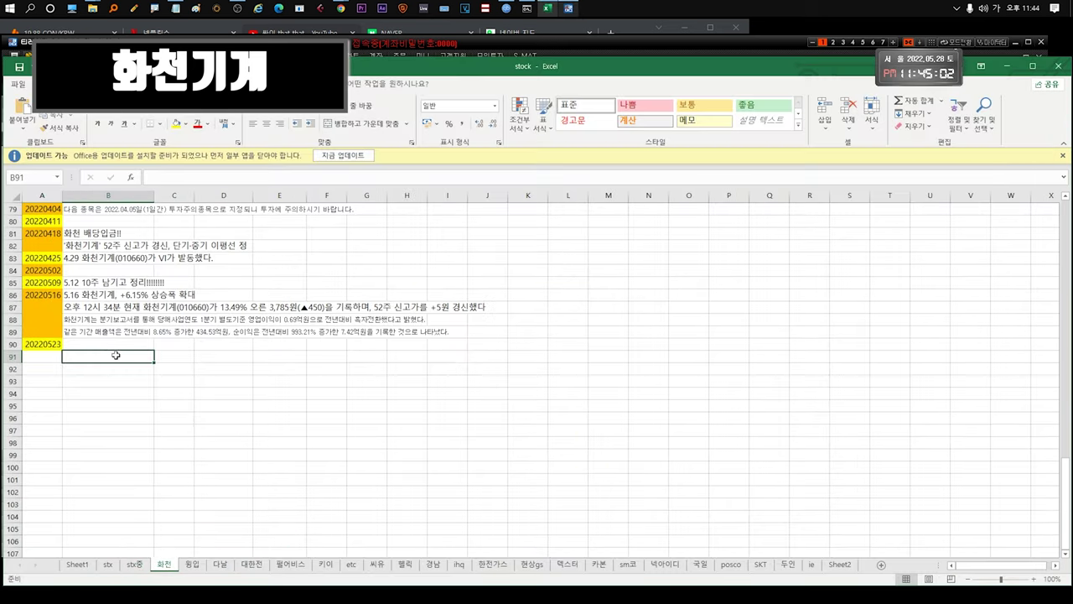
Step: Return to the trading program's watchlist and examine 윙입푸드's daily chart, focusing on the months since January 2022
left_click(460, 44)
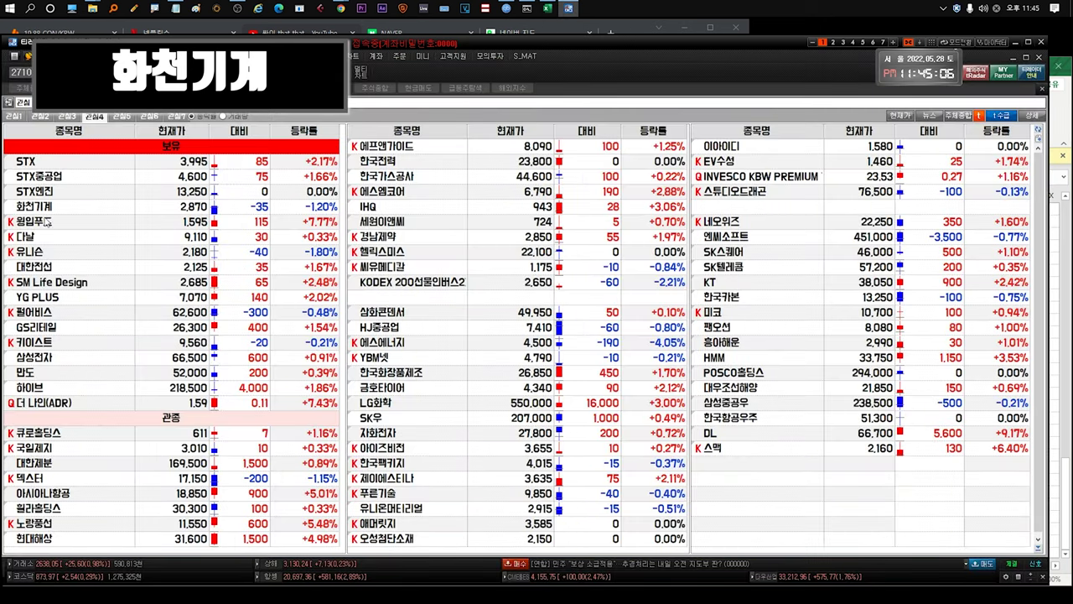
double_click(58, 222)
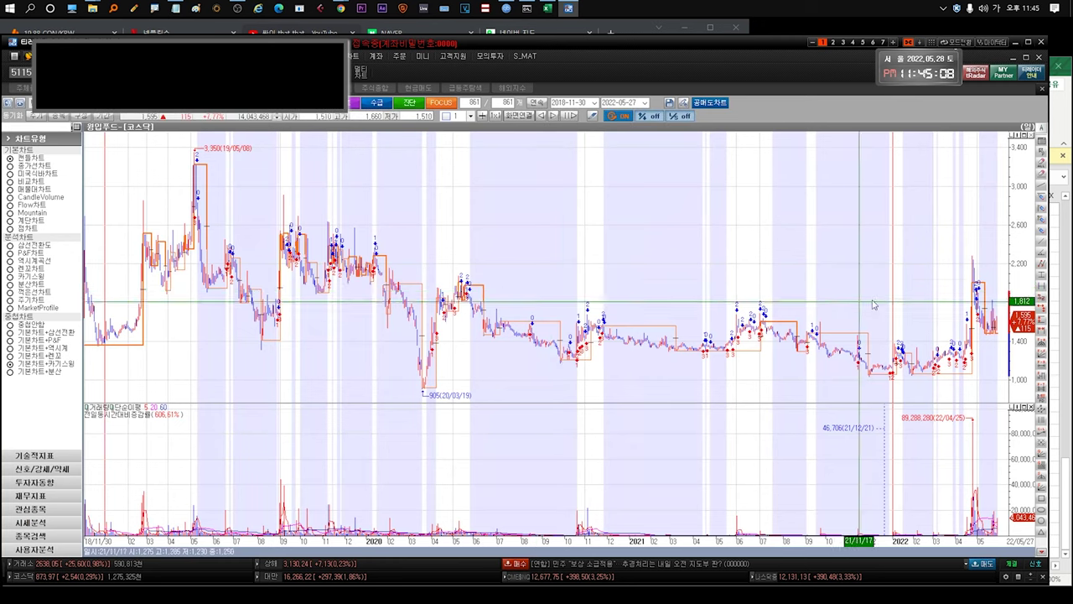
scroll(960, 301, "up", 5)
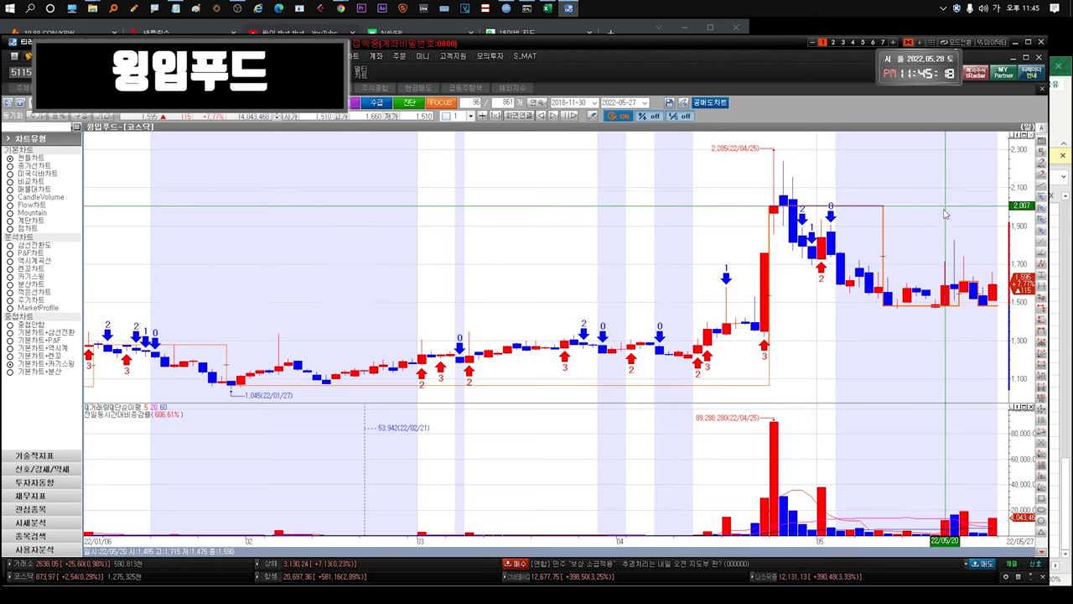
mouse_move(946, 289)
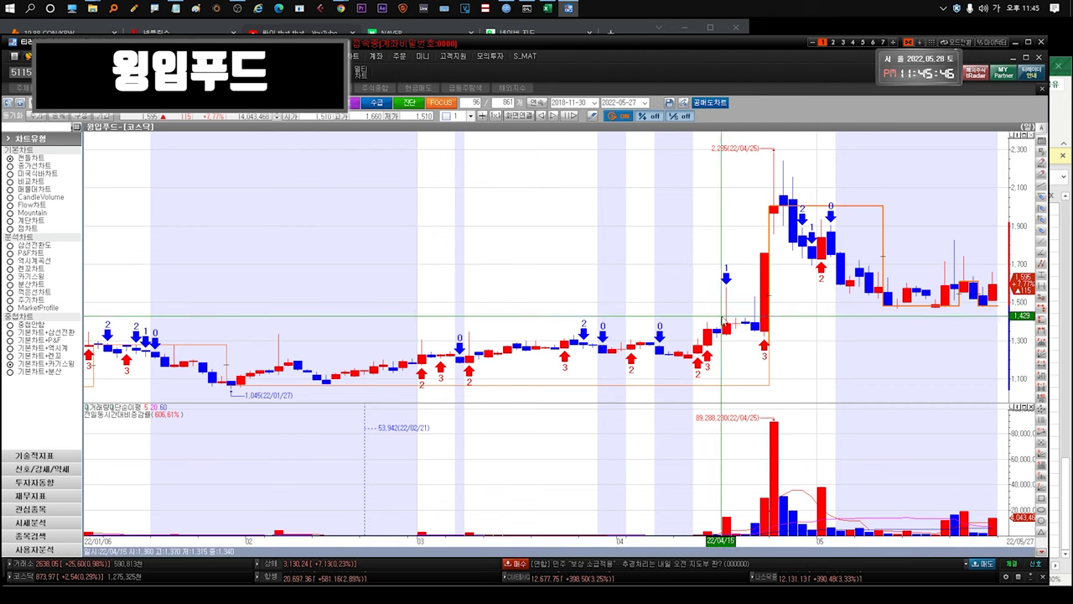
Step: Switch to the stock workbook's 윙입 sheet and read the first 20220523 notes in cells B159 and B160
left_click(1065, 131)
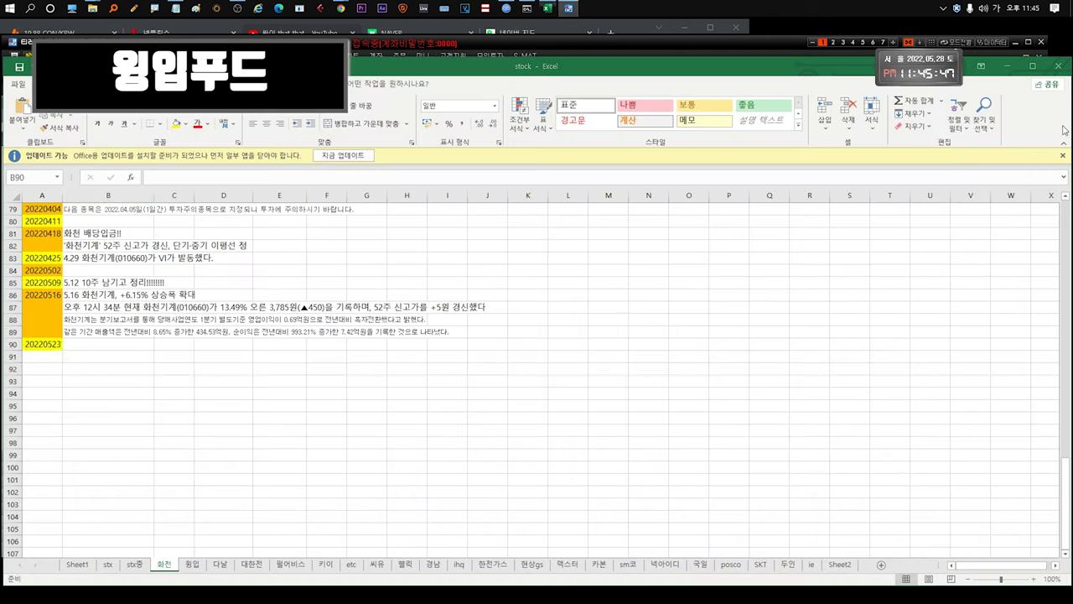
left_click(193, 565)
left_click(134, 356)
left_click(213, 346)
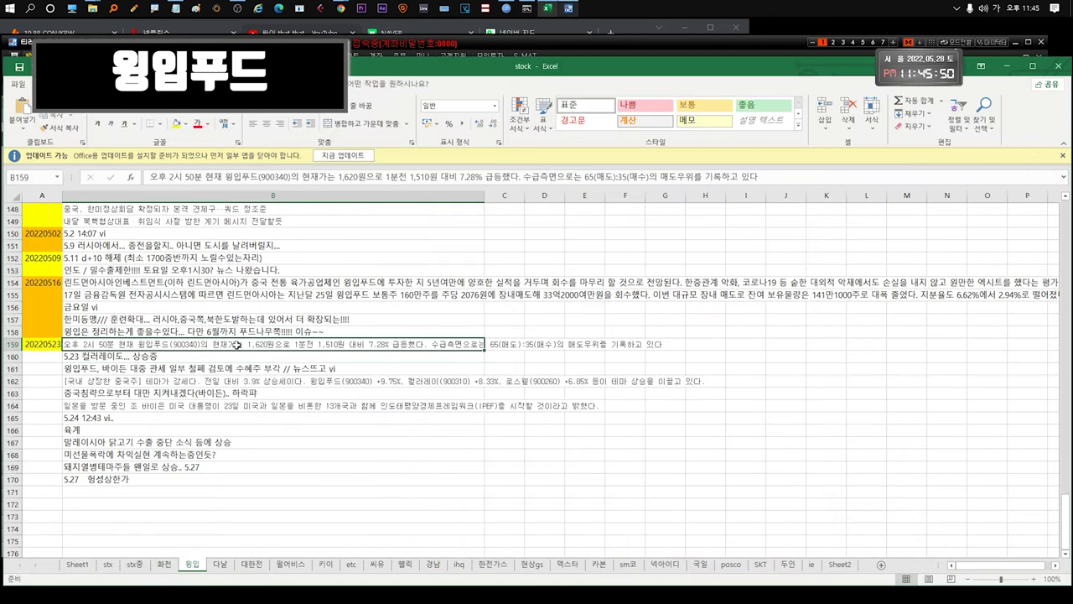
left_click(155, 358)
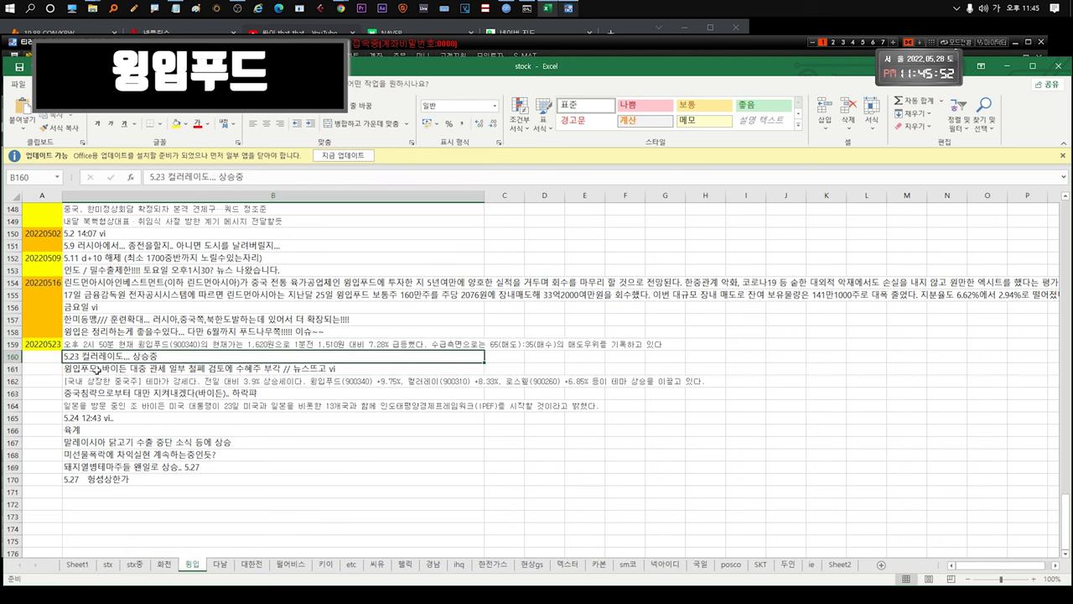
Step: Compare the note on easing China tariffs in B161 with the Taiwan defence note in B163
double_click(128, 369)
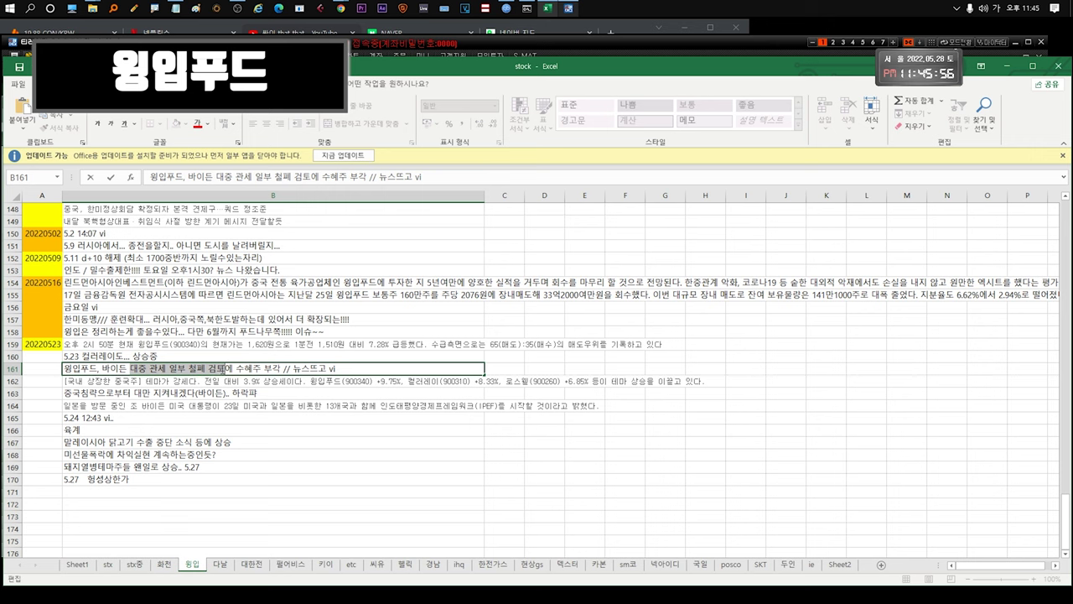
left_click(233, 392)
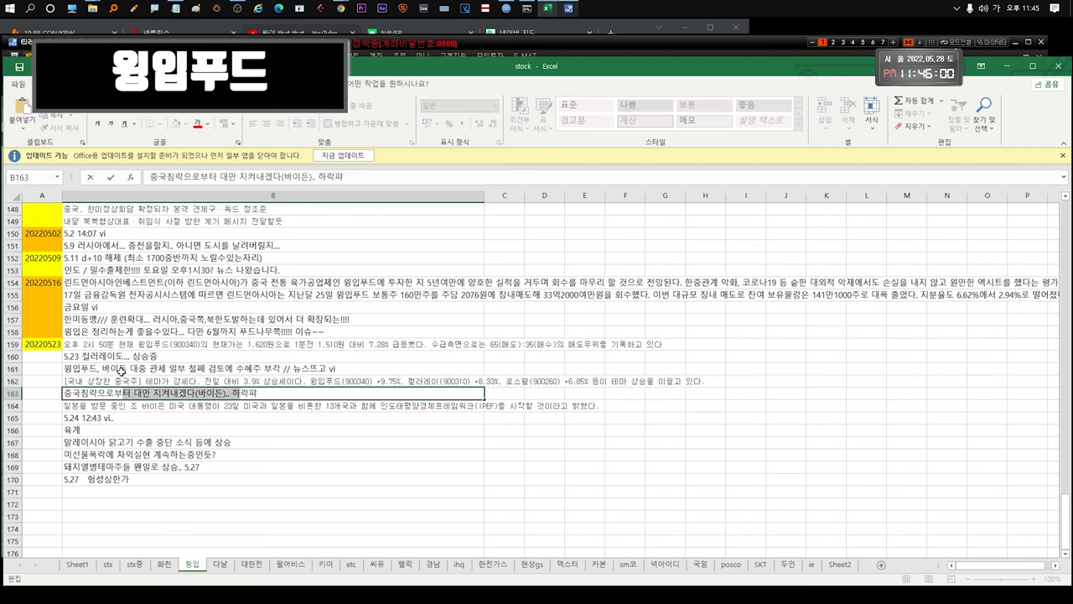
left_click(123, 375)
left_click(126, 390)
left_click(142, 371)
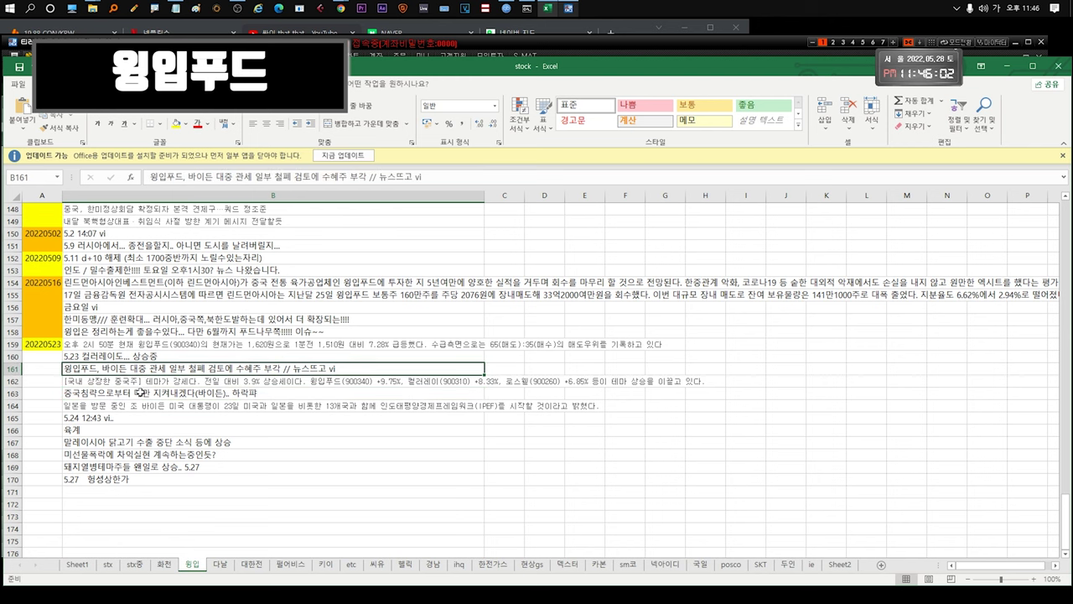
left_click(141, 391)
left_click(171, 369)
double_click(120, 369)
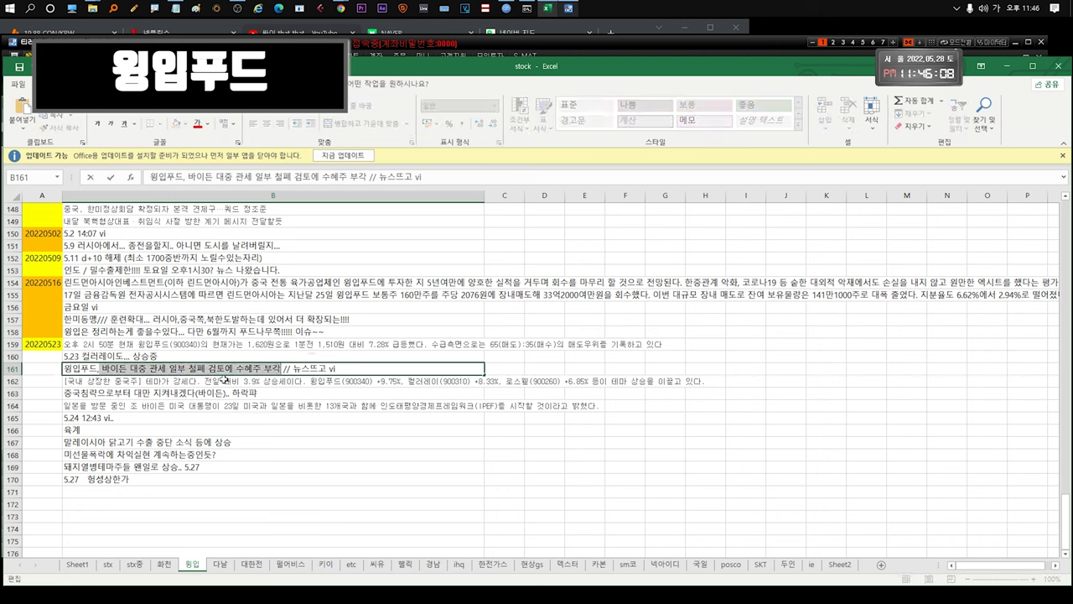
left_click(173, 393)
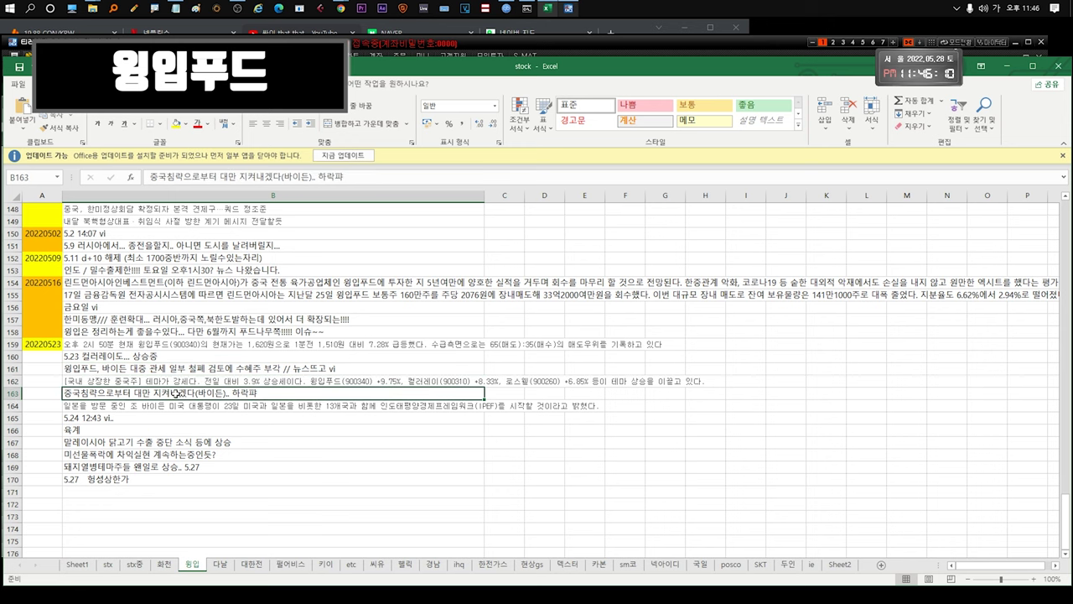
Step: Review the end of the Taiwan note in B163 alongside the IPEF note in B164
double_click(264, 393)
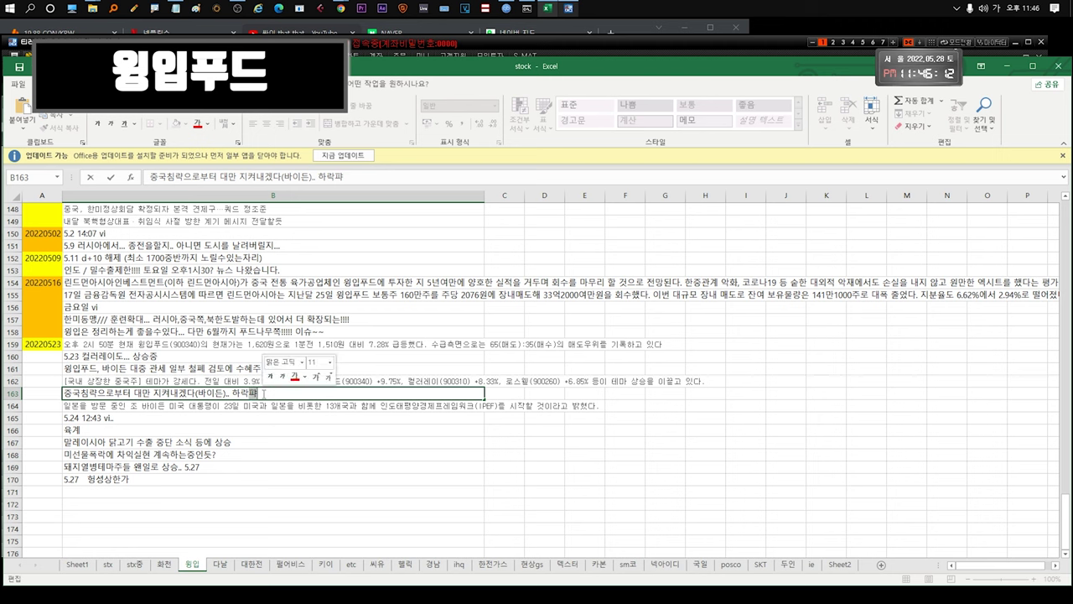
key("Return")
key("Up")
key("Up")
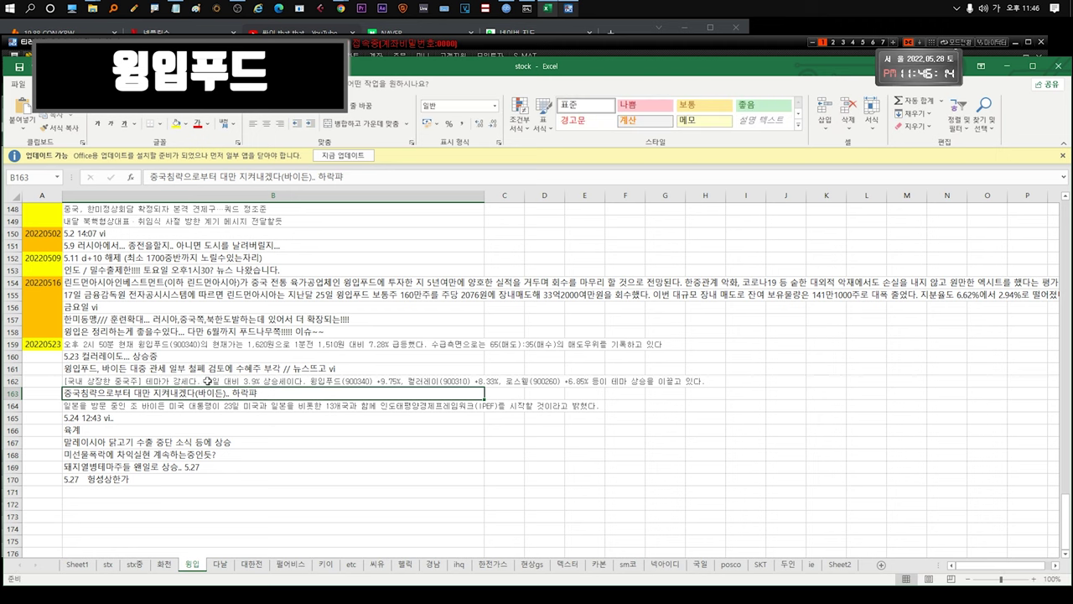
left_click(374, 408)
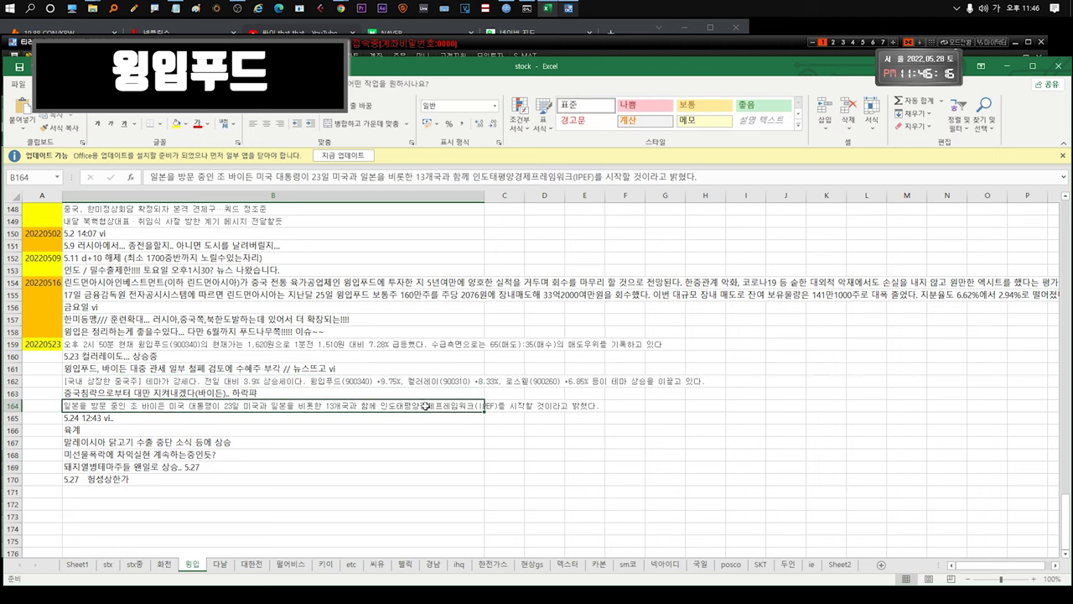
left_click(133, 392)
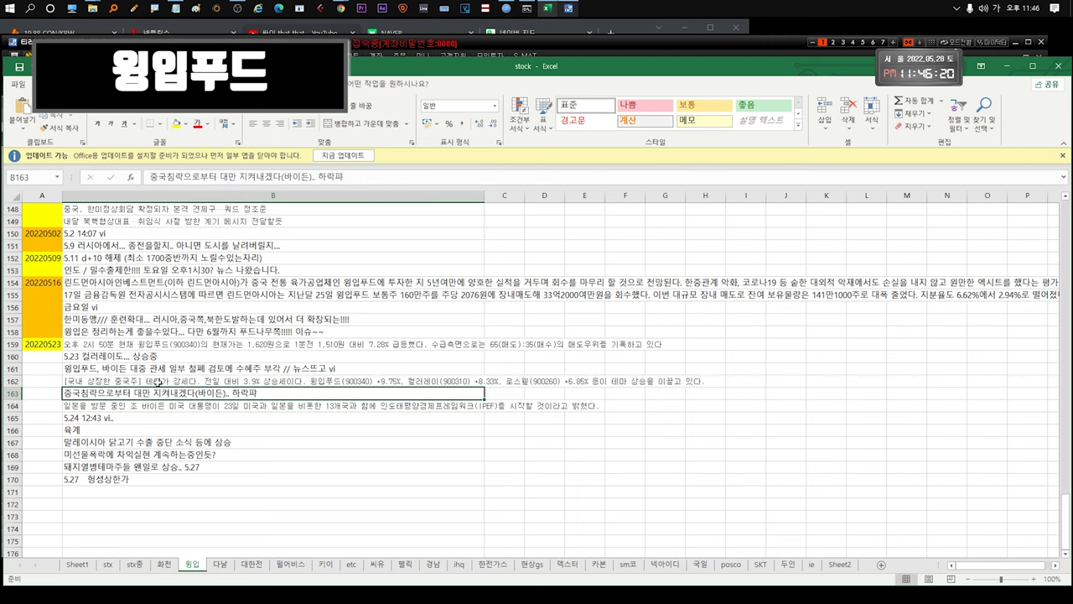
Step: Compare the tariff-easing note in B161 with the Taiwan defence note in B163, including the adjoining notes in B162 and B164
left_click(126, 373)
key("Down")
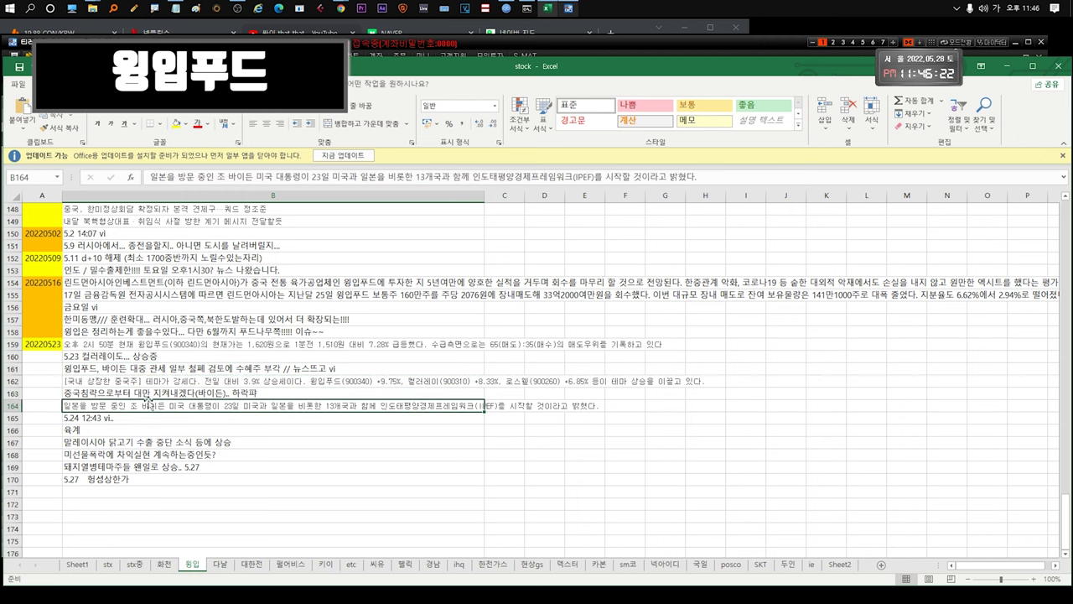
key("Up")
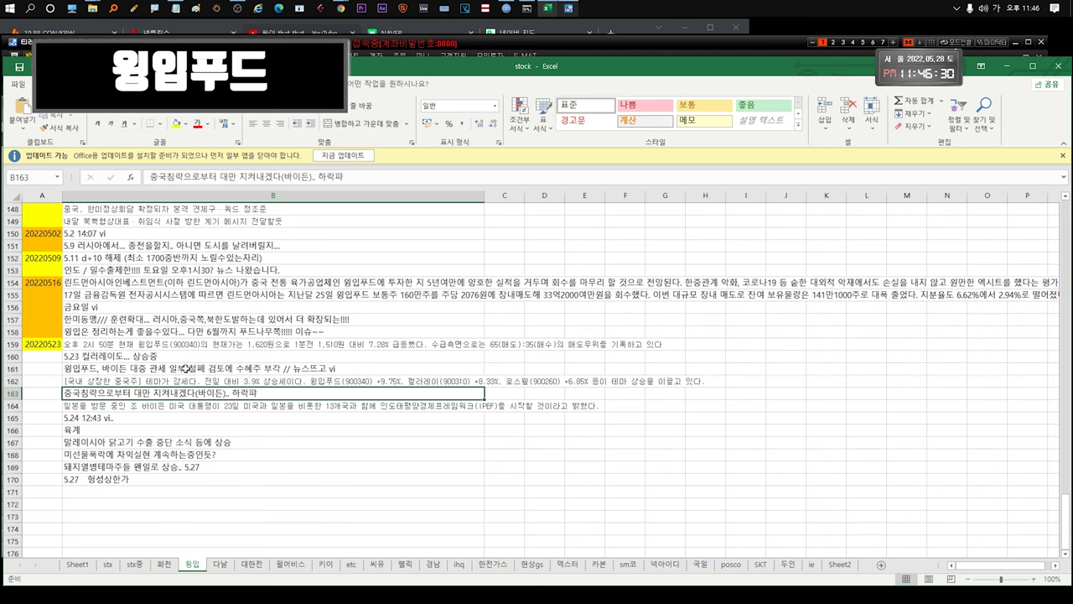
left_click(186, 368)
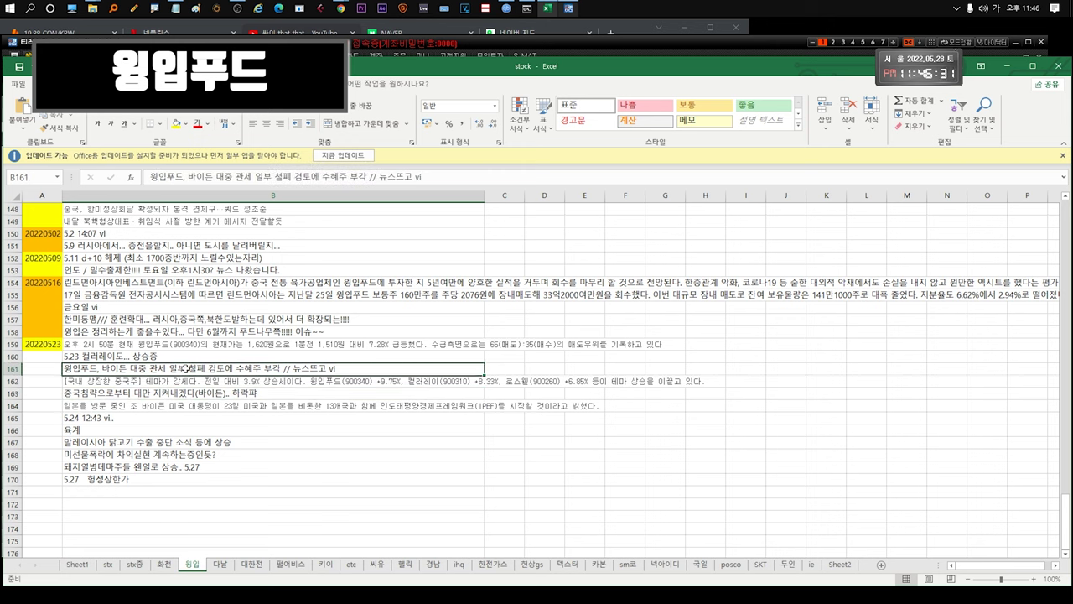
left_click(174, 392)
left_click(169, 372)
left_click(223, 392)
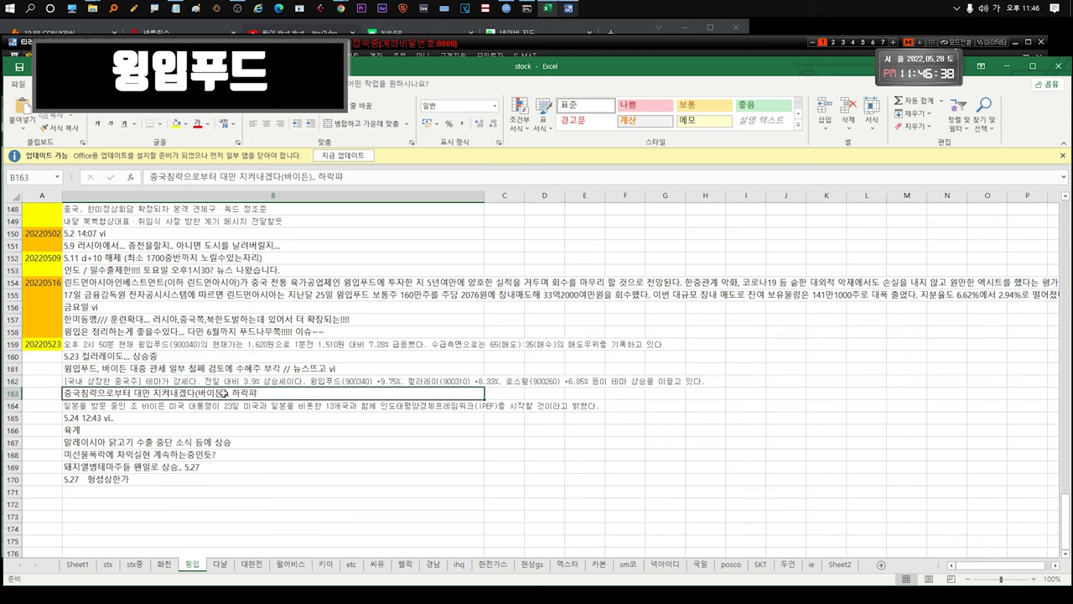
left_click(230, 371)
left_click(228, 394)
left_click(231, 374)
left_click(229, 382)
left_click(227, 394)
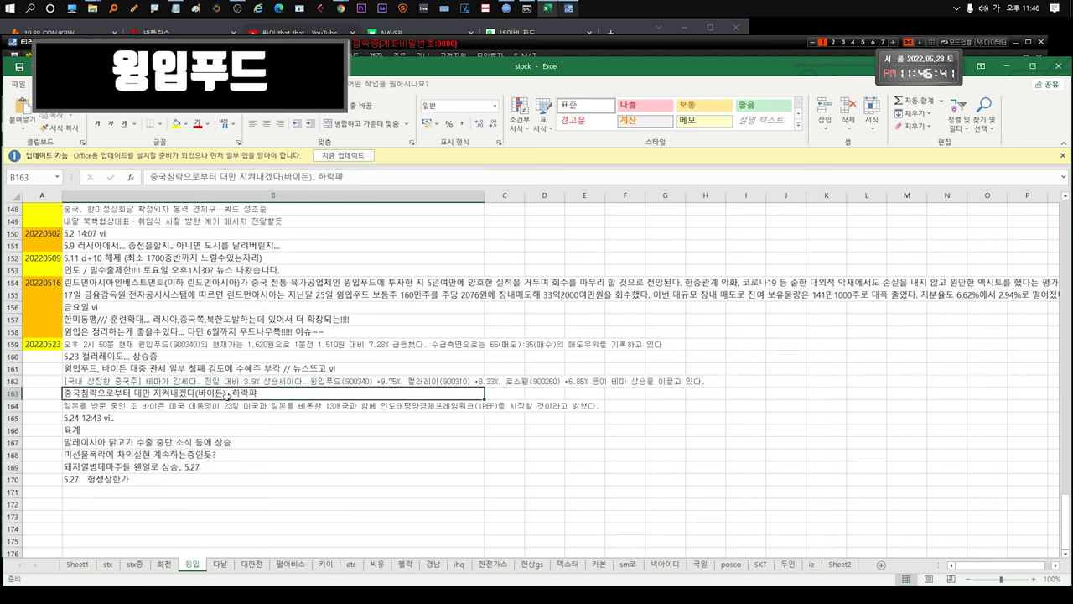
Step: Read the remaining 20220523 notes in B165 to B170, focusing on the poultry and Malaysian chicken export entries in B166 and B167
left_click(148, 421)
left_click(129, 434)
left_click(115, 419)
left_click(114, 429)
left_click(121, 440)
left_click(101, 431)
left_click(112, 442)
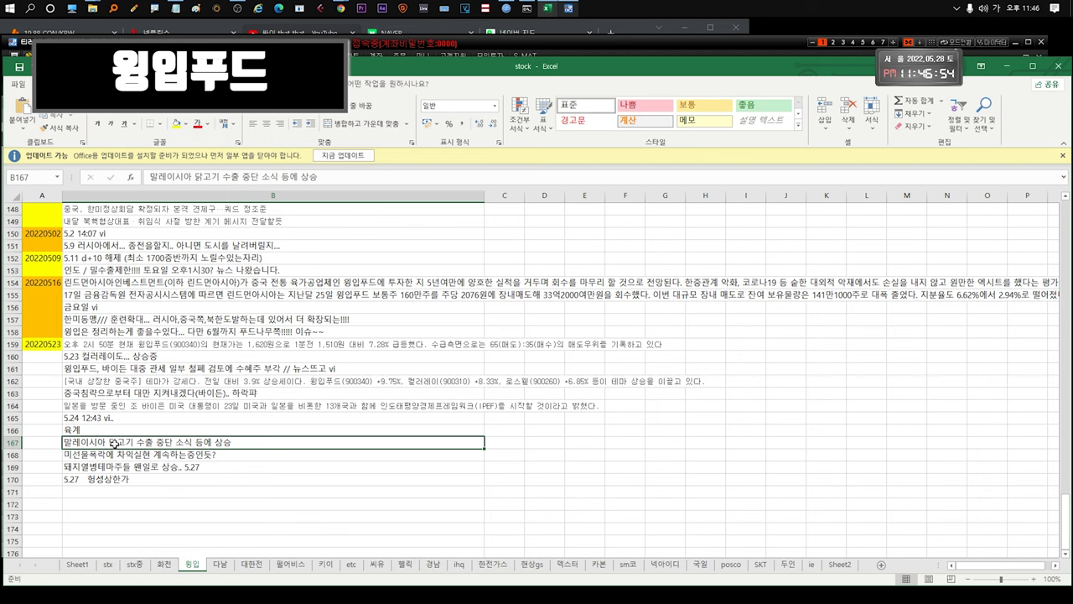
left_click(175, 481)
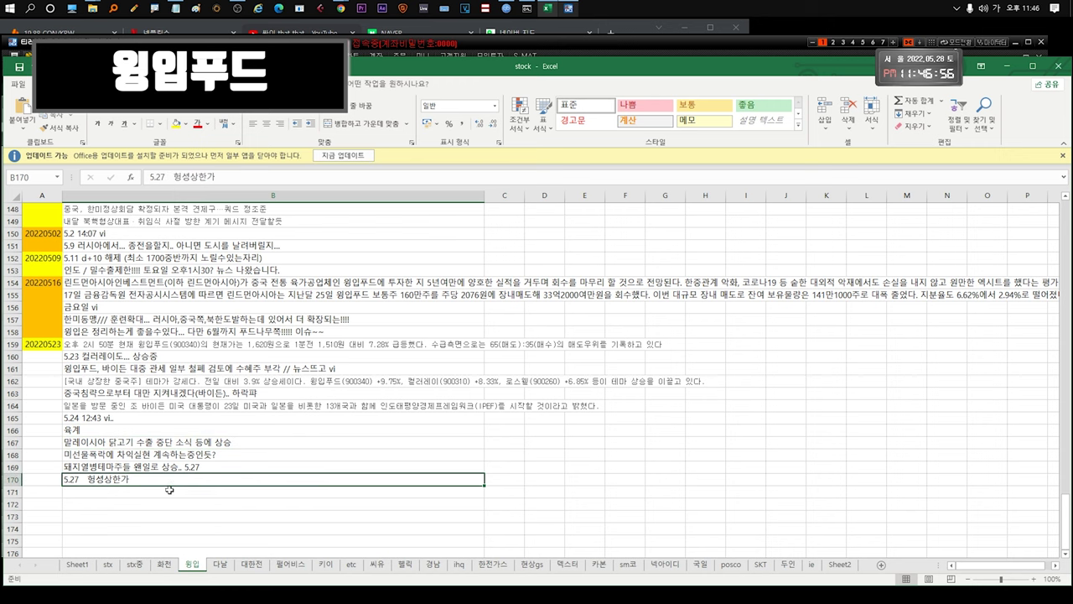
Step: Add the note "밀 생산하는곳 (미국) 폭염..날씨!!!!!" in cell B171 of the 윙입 sheet
left_click(169, 490)
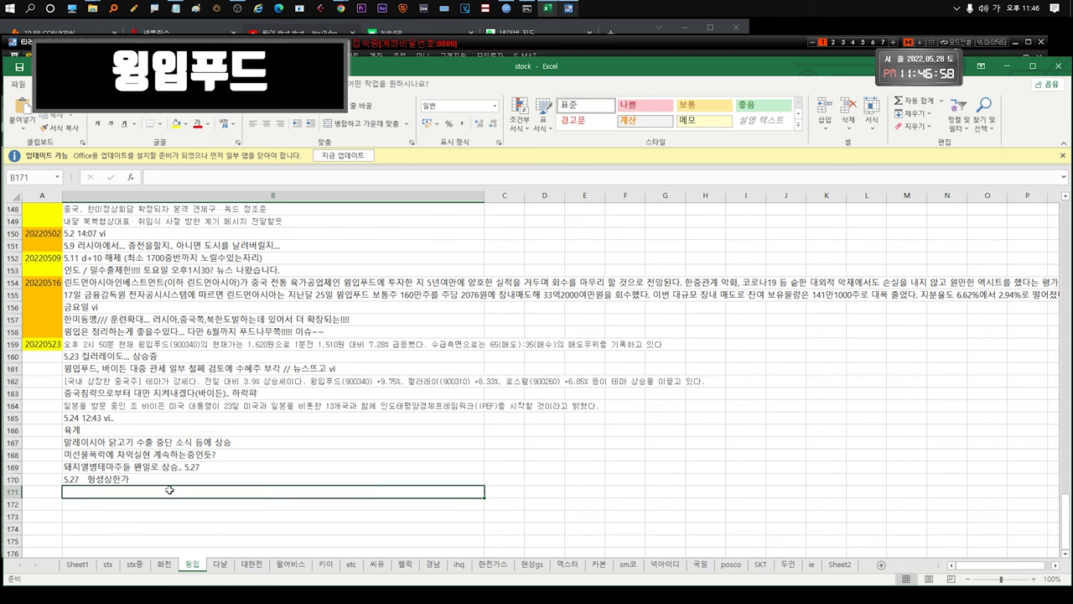
type("ㅈ")
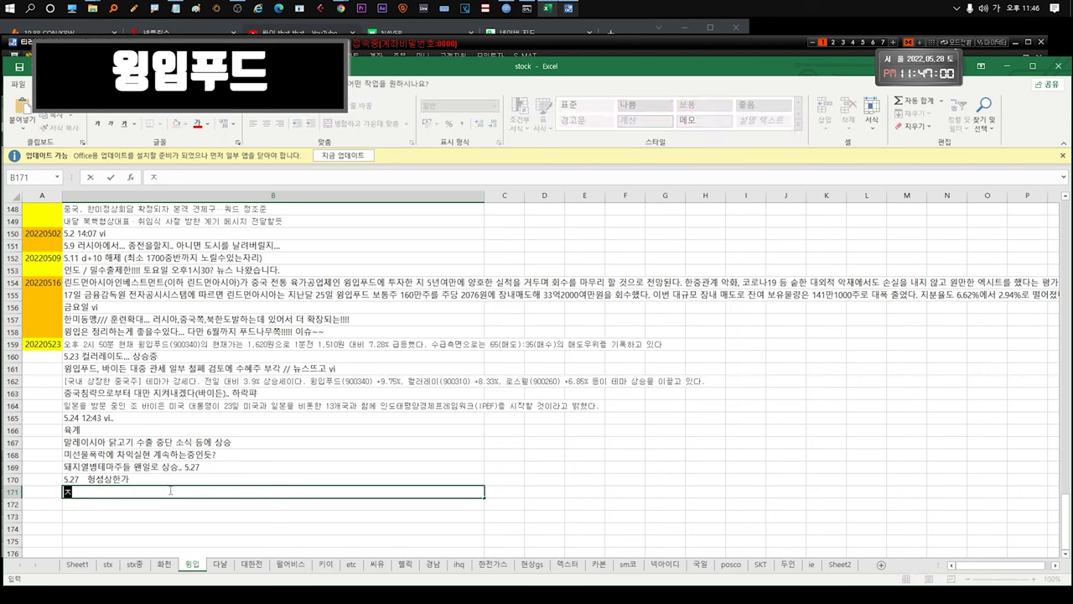
key("BackSpace")
type("밀 생ㅎ")
key("BackSpace")
type("산하는곳 (미국)")
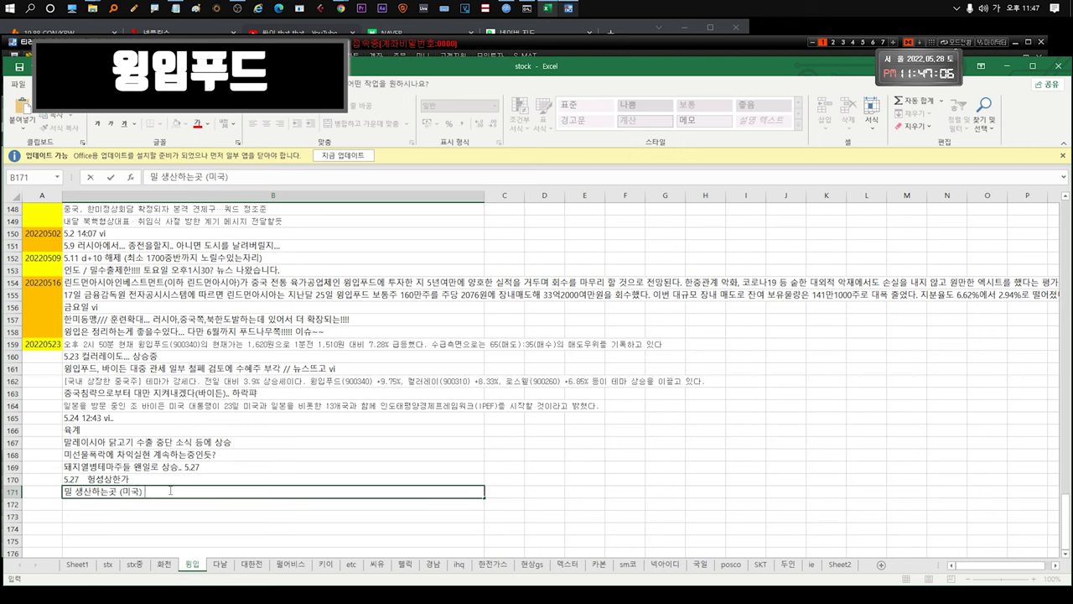
type(" 폭염..날씨!!!!!")
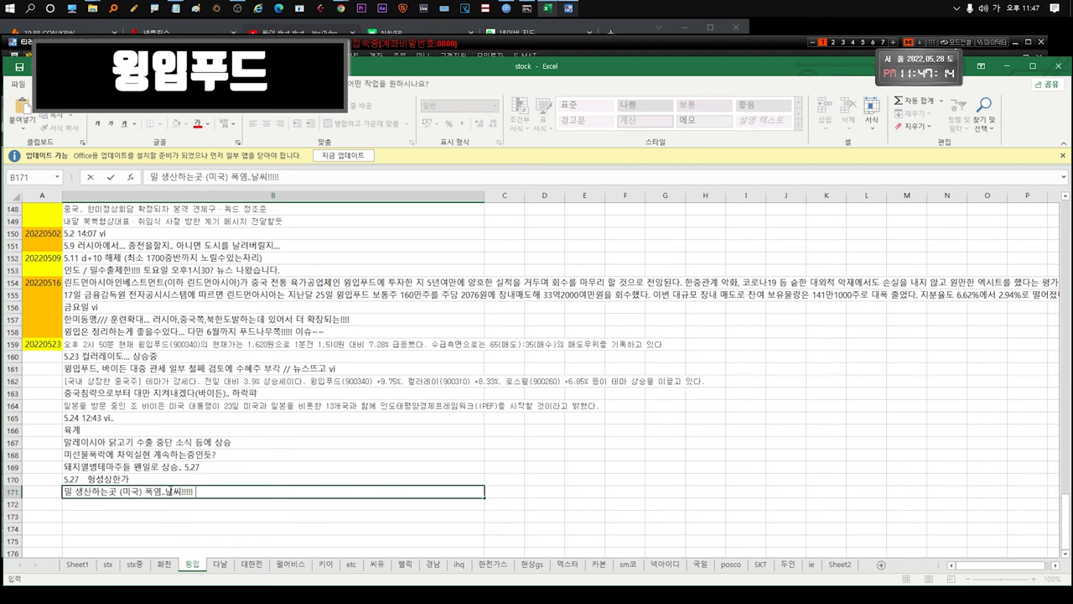
left_click(206, 488)
Step: Check 윙입푸드's daily chart around late April 2022 in the trading program, and return to the stock workbook
left_click(566, 45)
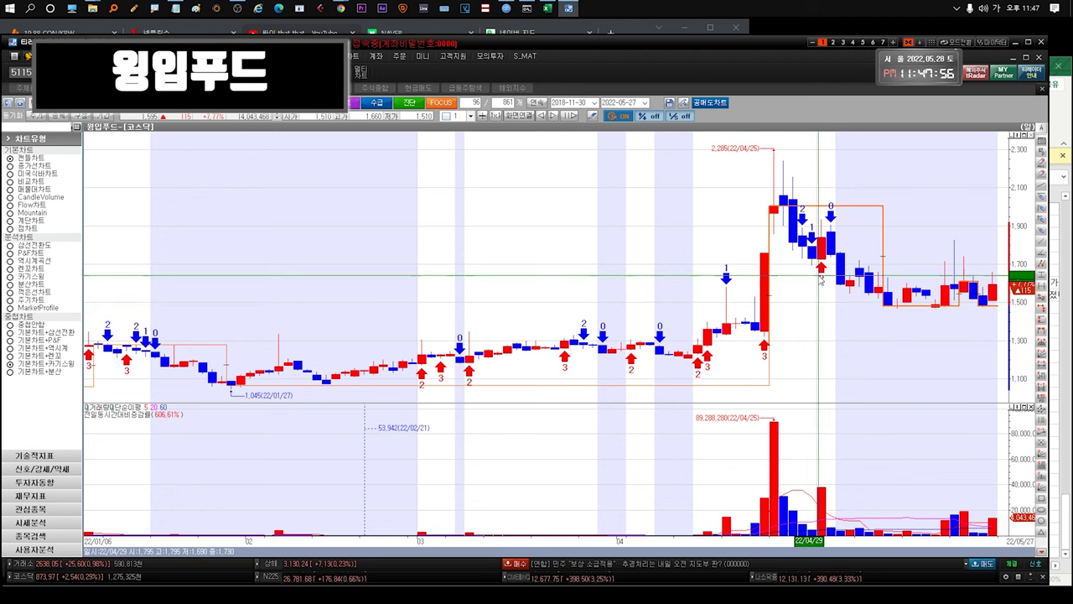
key("alt+Tab")
left_click(163, 513)
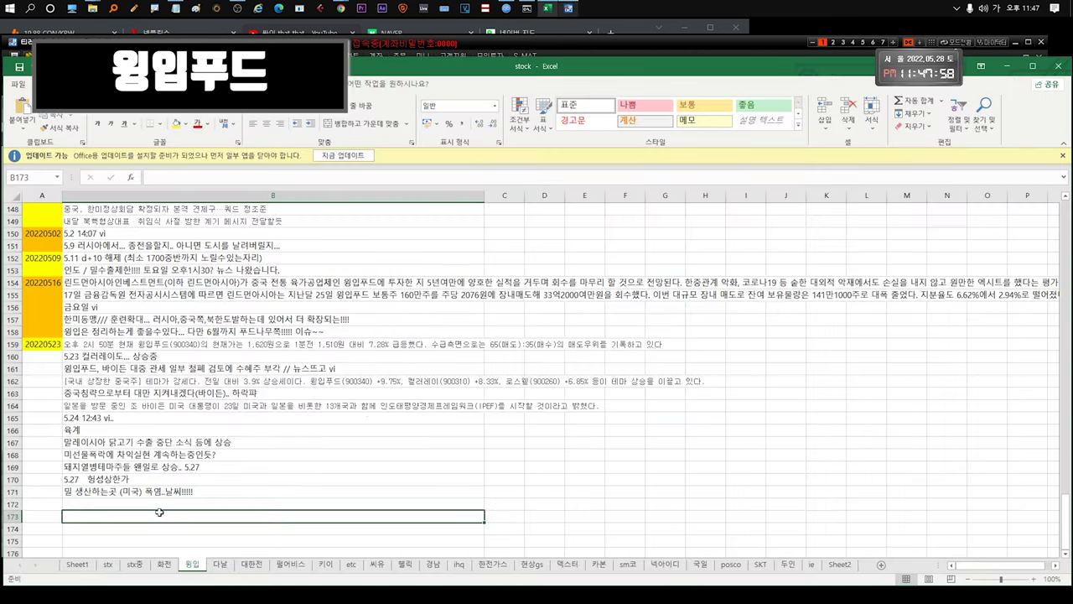
Step: Highlight and read the full text of the 5.27 swine disease theme note in B169
left_click(184, 468)
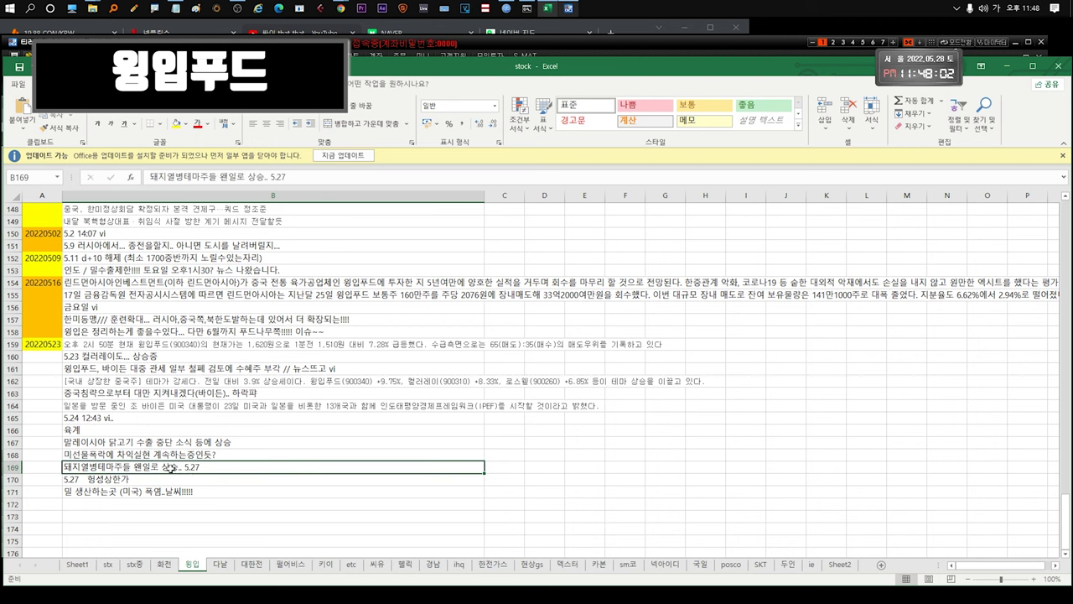
double_click(170, 467)
left_click_drag(65, 467, 124, 467)
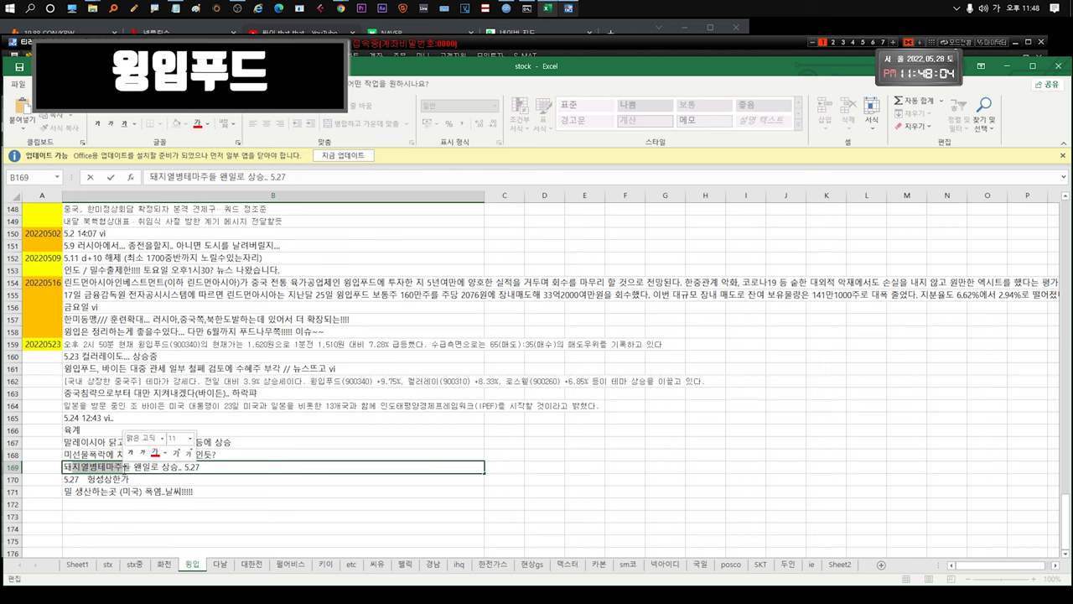
left_click_drag(215, 468, 57, 476)
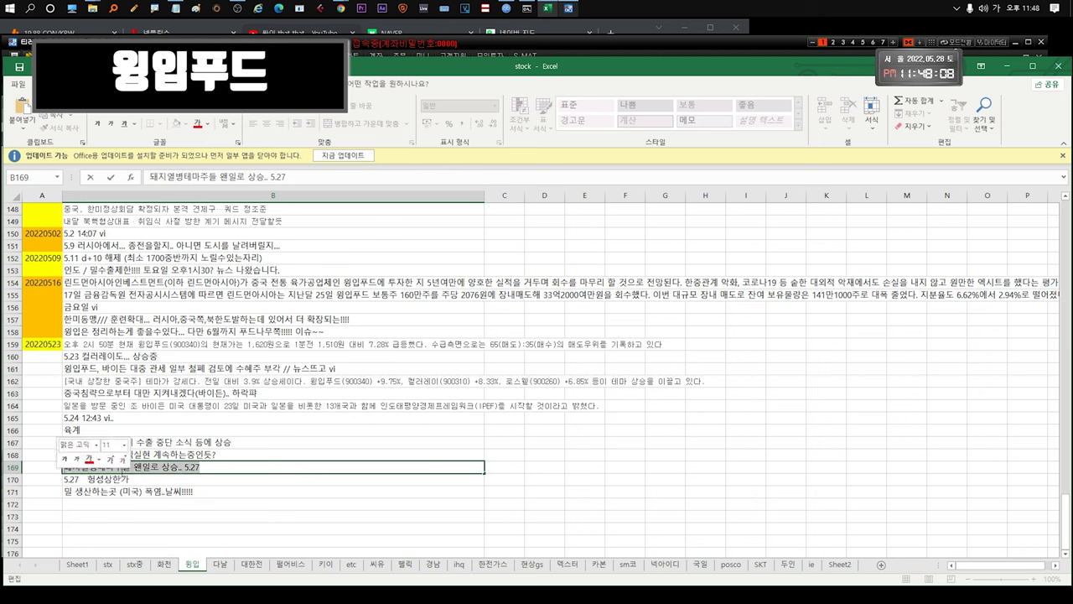
left_click_drag(201, 467, 57, 467)
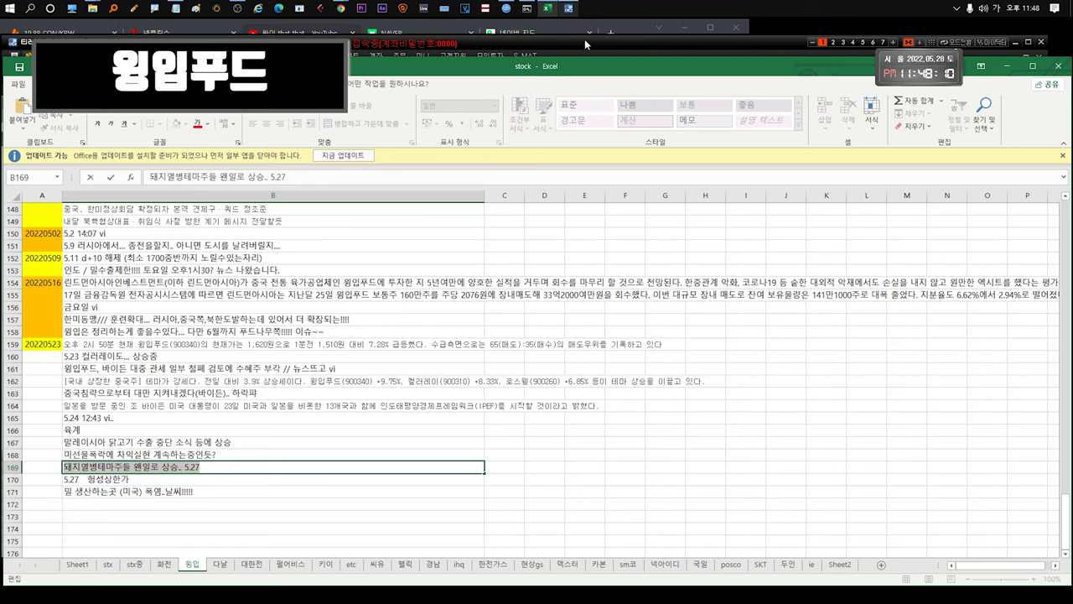
Step: Switch to the trading program and narrow 윙입푸드's daily chart to the period from March to May 2022
key("alt+Tab")
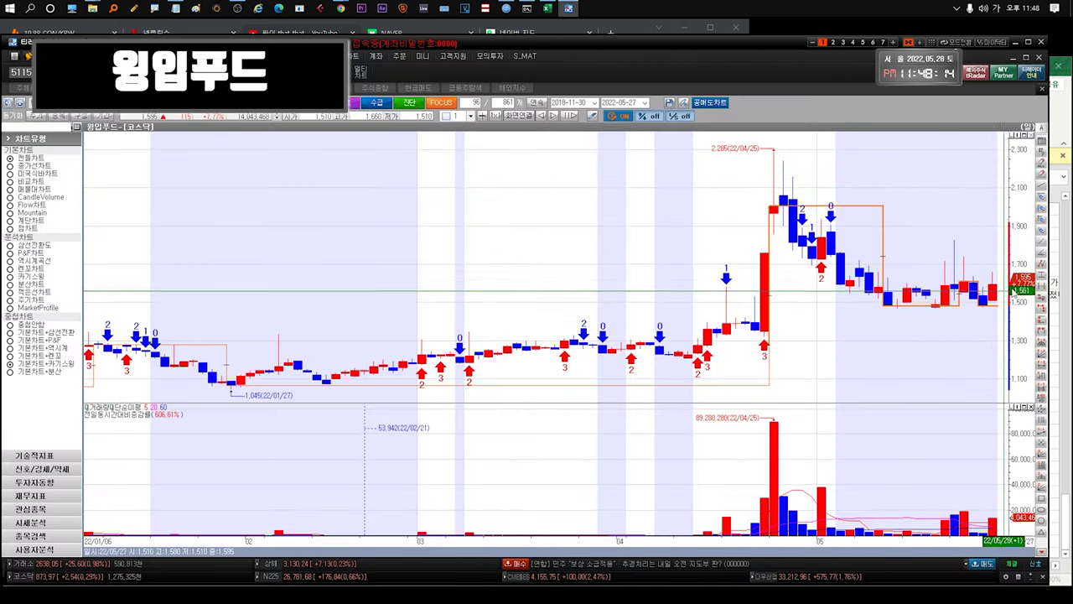
scroll(913, 309, "down", 10)
left_click_drag(931, 311, 983, 312)
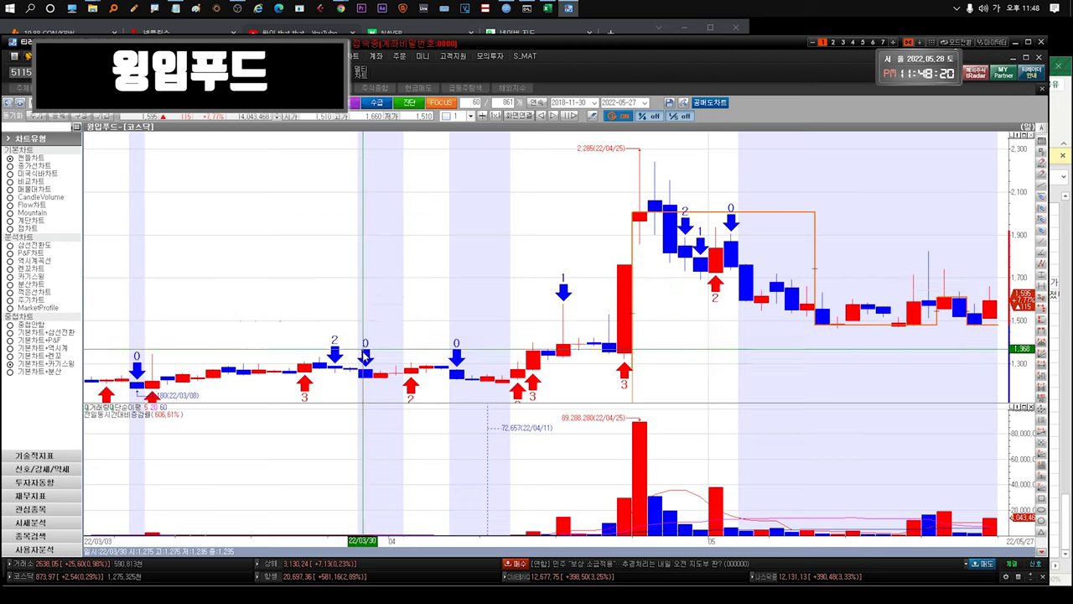
Step: Return to the watchlist and view 윙입푸드's long-term chart from late 2018 to May 2022
key("ctrl+Tab")
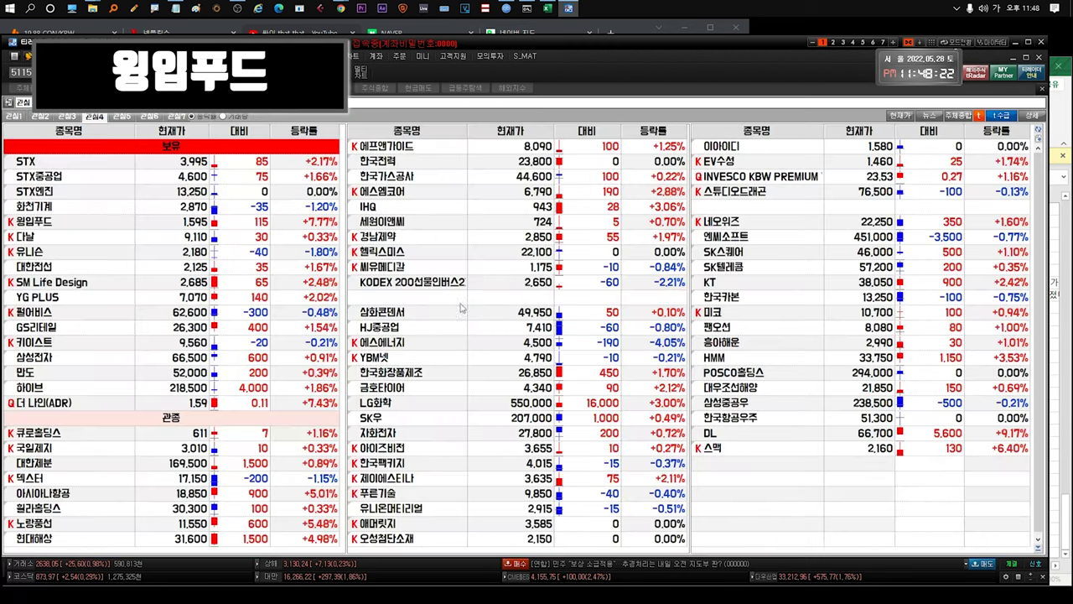
left_click(69, 223)
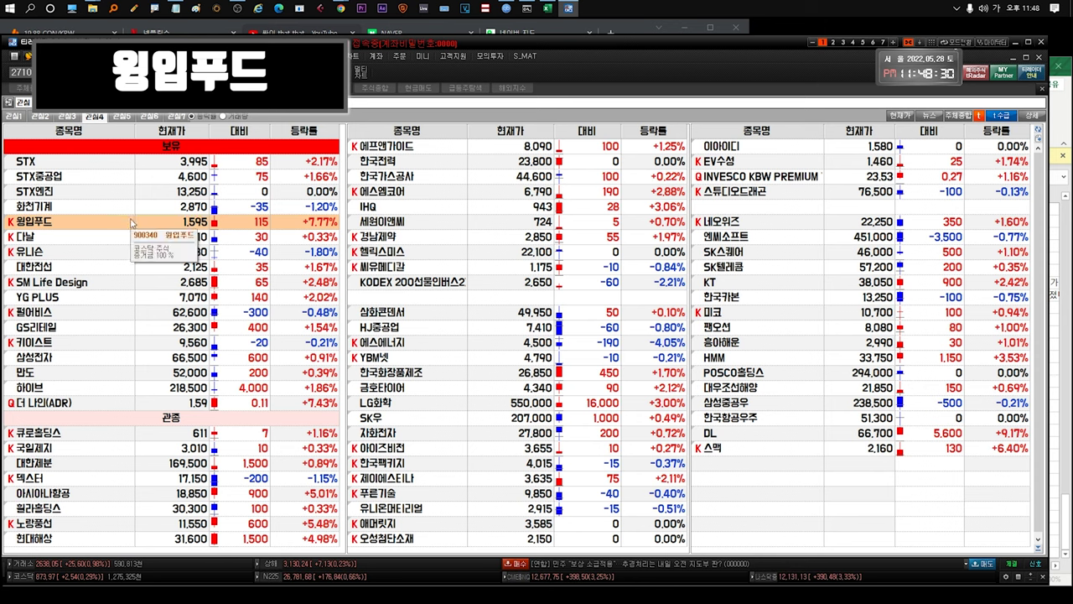
left_click(80, 238)
double_click(80, 222)
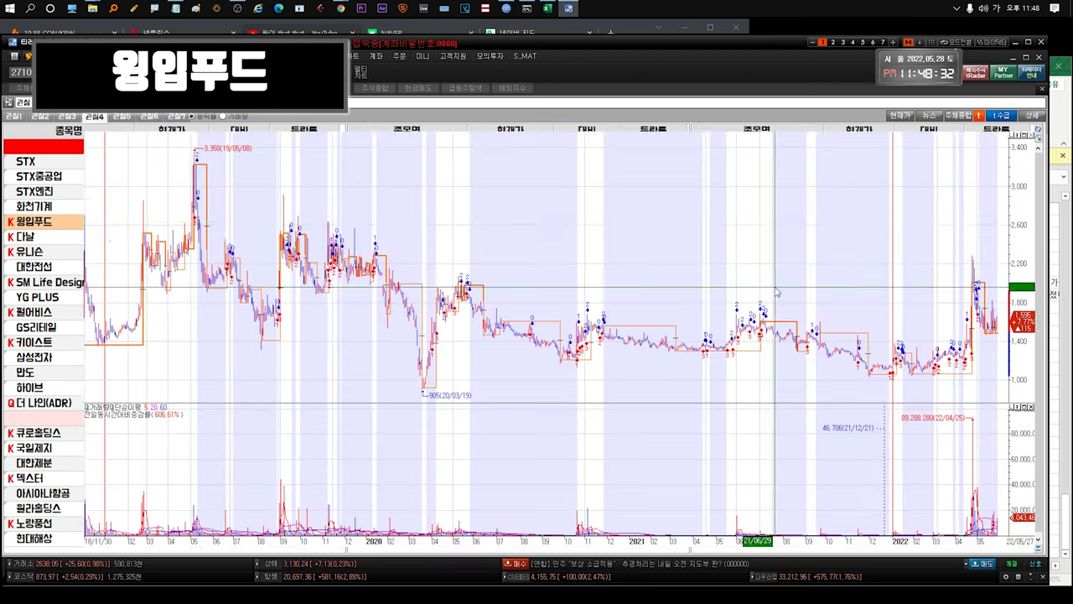
left_click(791, 242)
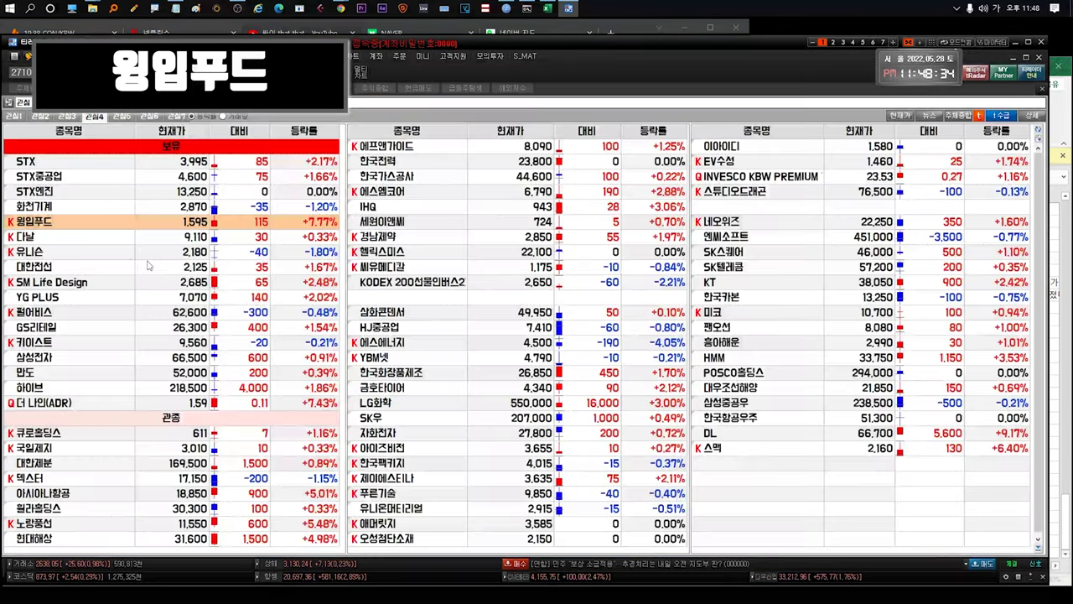
Step: Select 다날 in the watchlist, switch to the stock workbook's 다날 sheet and read the 20220523 NFT exchange note in B366
left_click(59, 238)
left_click(1064, 129)
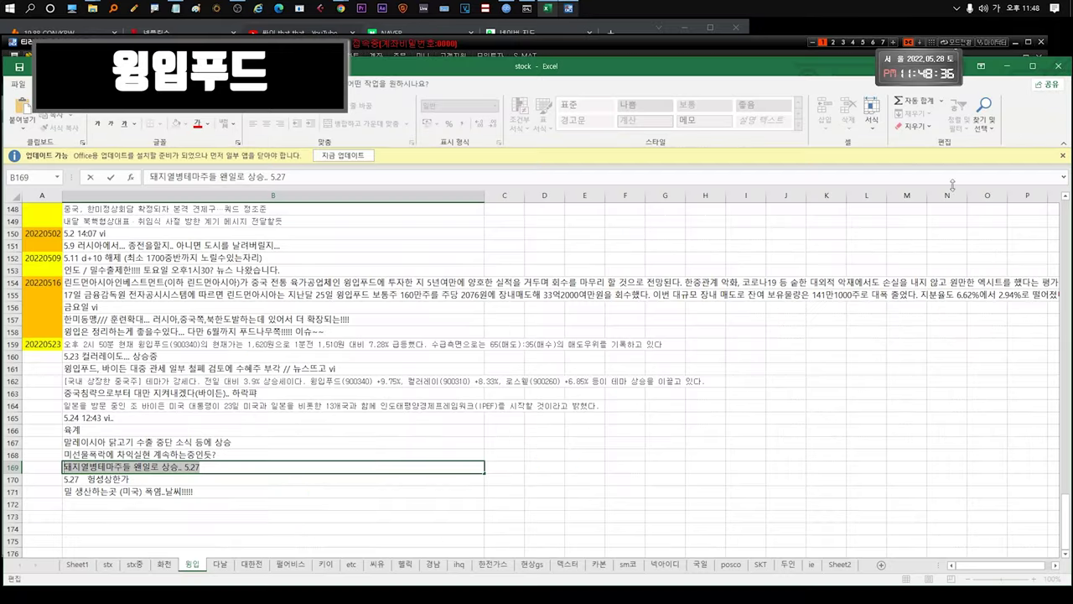
left_click(219, 563)
left_click(163, 401)
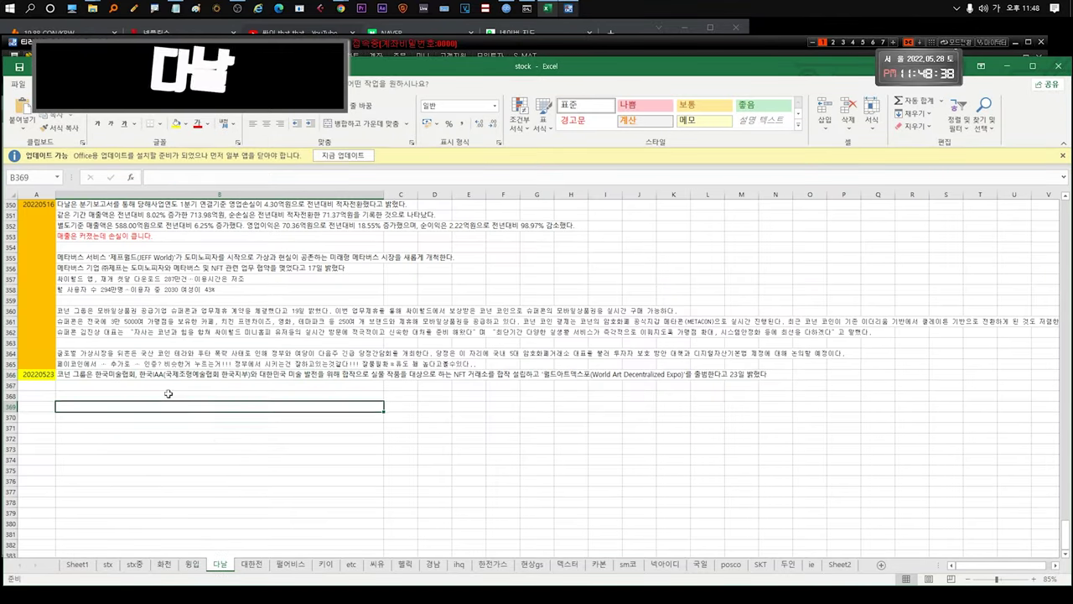
double_click(229, 377)
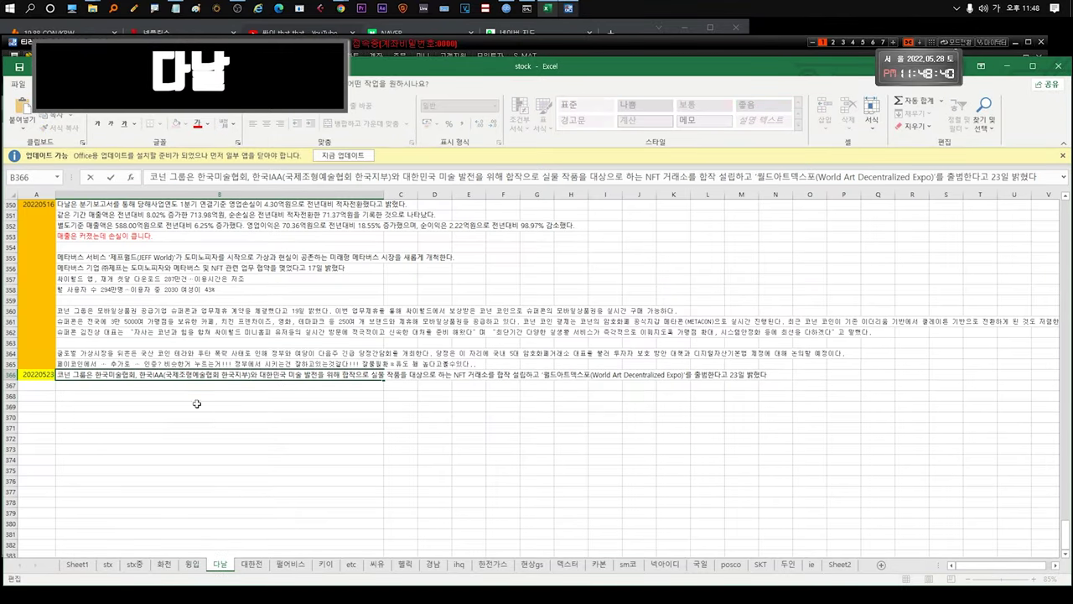
left_click(224, 413)
left_click(185, 376)
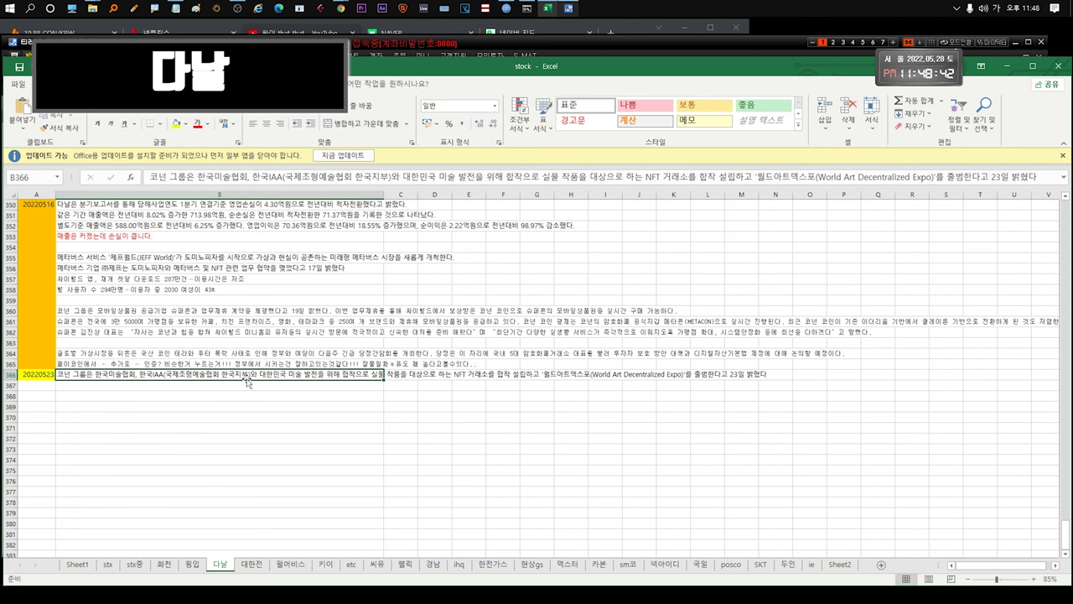
Step: Add the note "싸이 메타..... 금요일 츗...." in cell B367 of the 다날 sheet
left_click(579, 44)
key("alt+Tab")
left_click(94, 385)
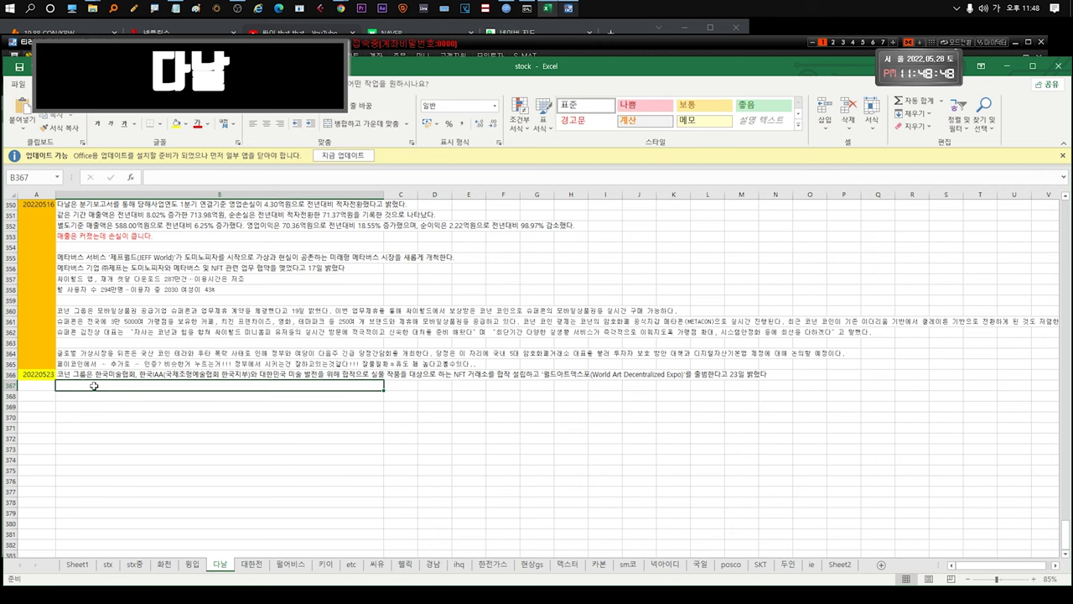
type("ㅆㅏㅇㅣ")
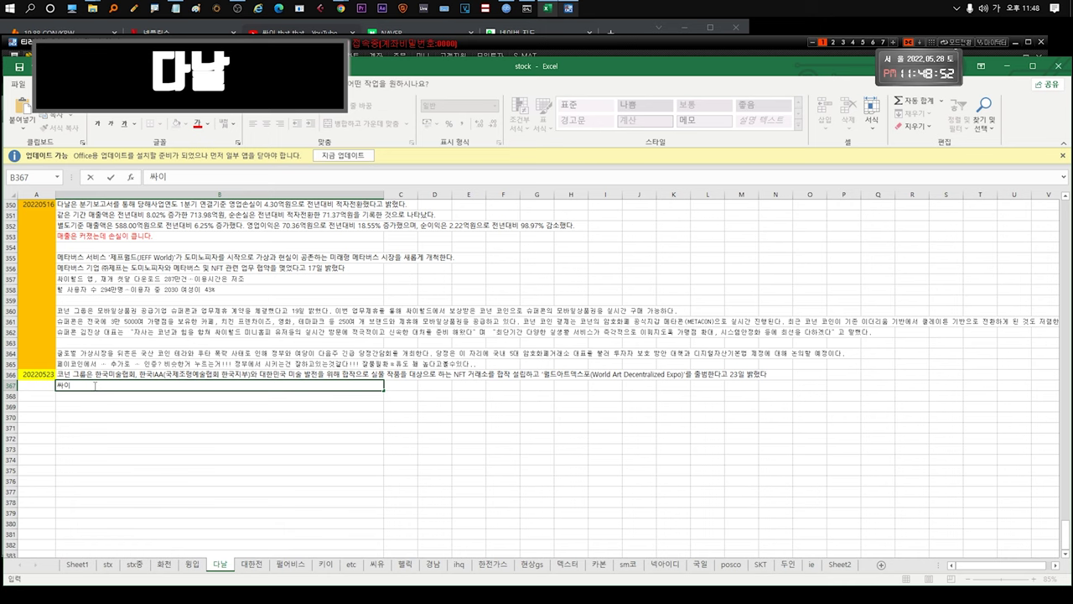
type(" 메타")
type(".... 금요일")
type("cbt")
key("BackSpace")
key("BackSpace")
key("BackSpace")
key("Hangul")
type("춋...")
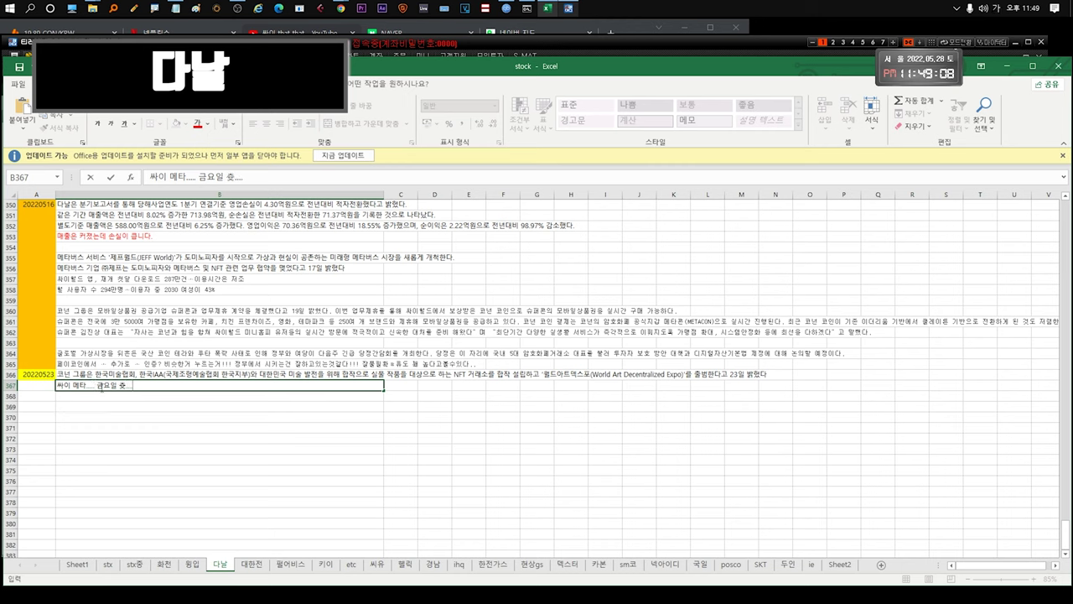
left_click(84, 406)
left_click(142, 388)
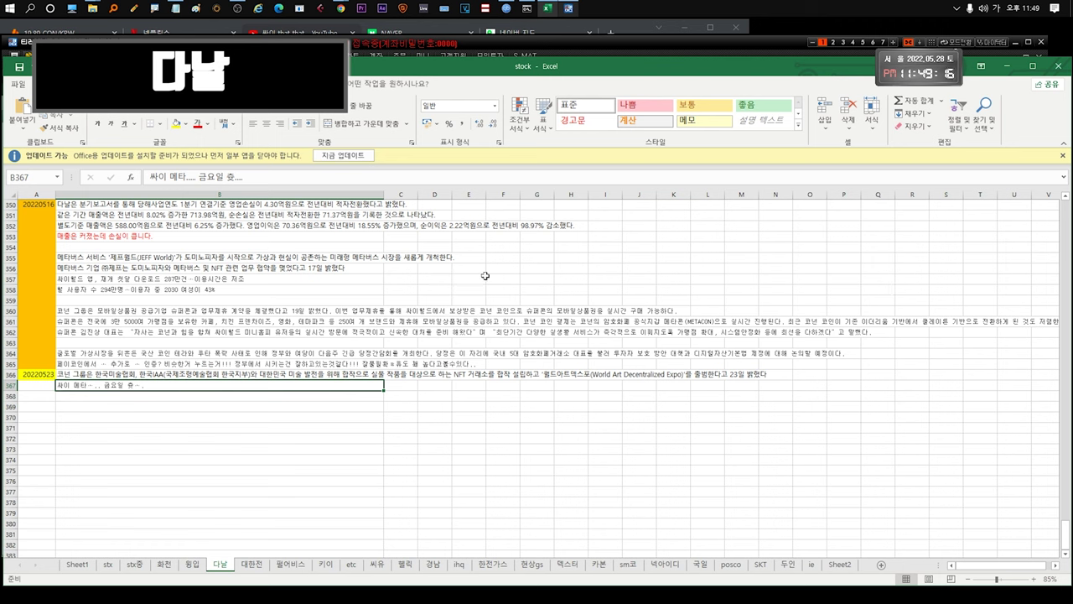
Step: Switch to the trading program's watchlist and check 다날, comparing it with the workbook notes
left_click(628, 44)
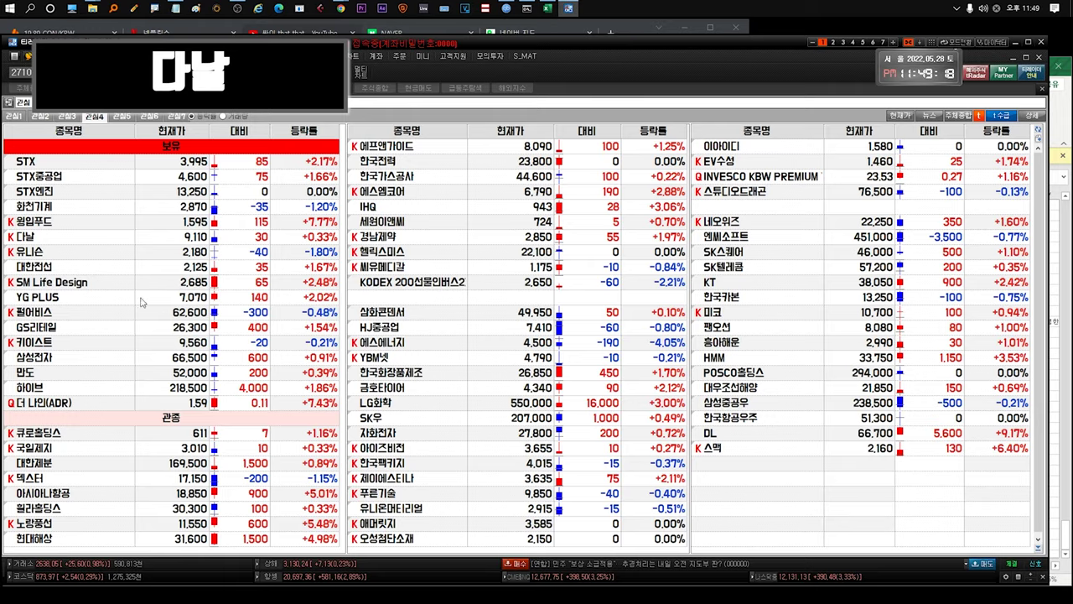
left_click(87, 238)
left_click(87, 242)
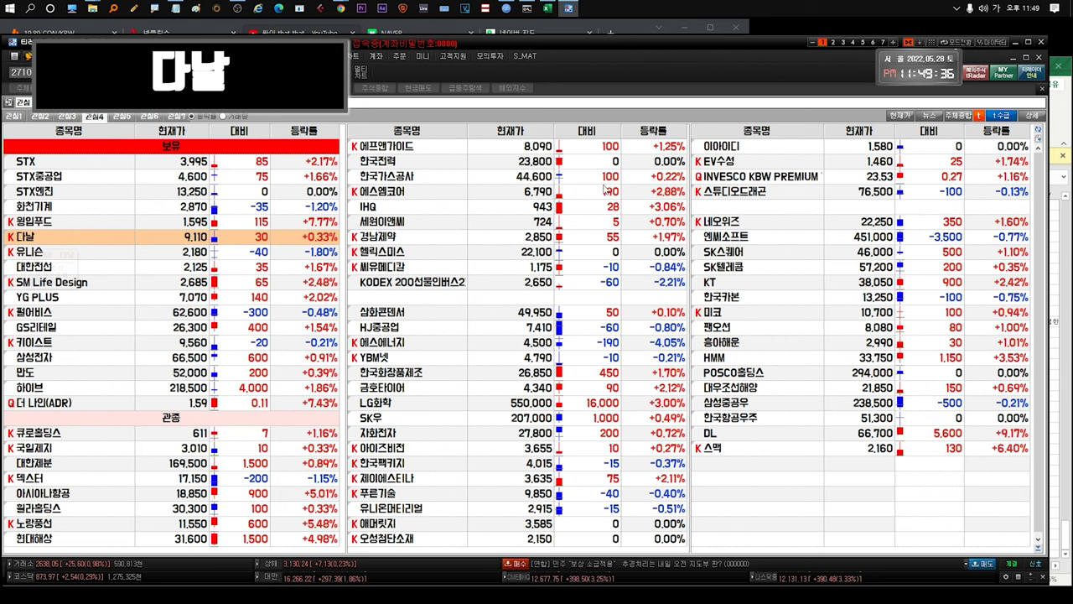
left_click(625, 134)
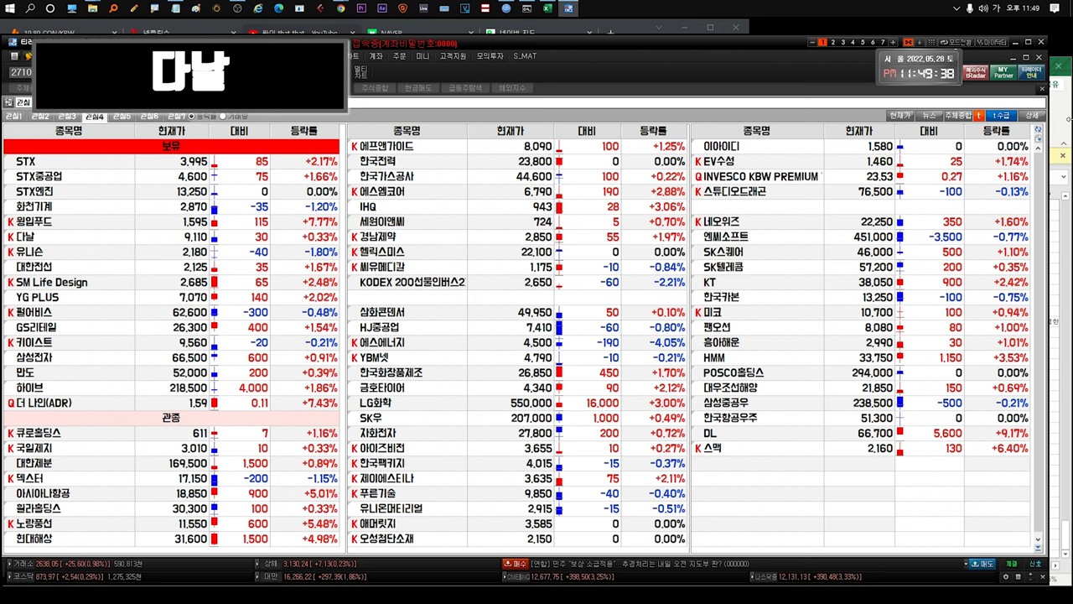
key("alt+Tab")
left_click(107, 399)
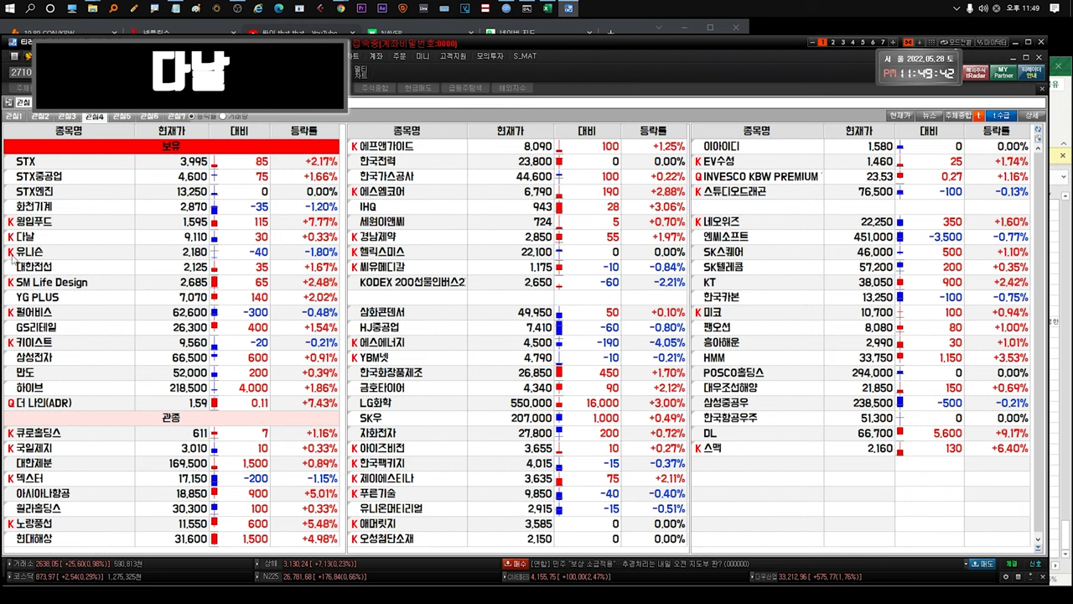
Step: Open 다날's daily chart from the watchlist and examine its price history from mid-2020 to May 2022
left_click(63, 239)
left_click(68, 255)
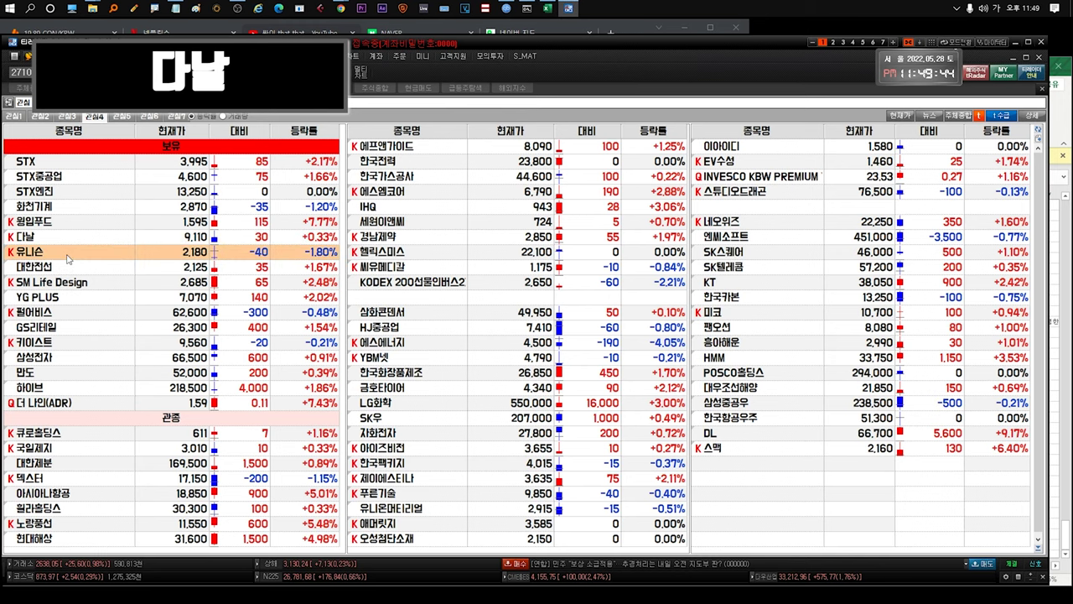
left_click(69, 240)
double_click(72, 237)
scroll(941, 337, "up", 3)
left_click_drag(981, 336, 839, 293)
scroll(782, 261, "up", 4)
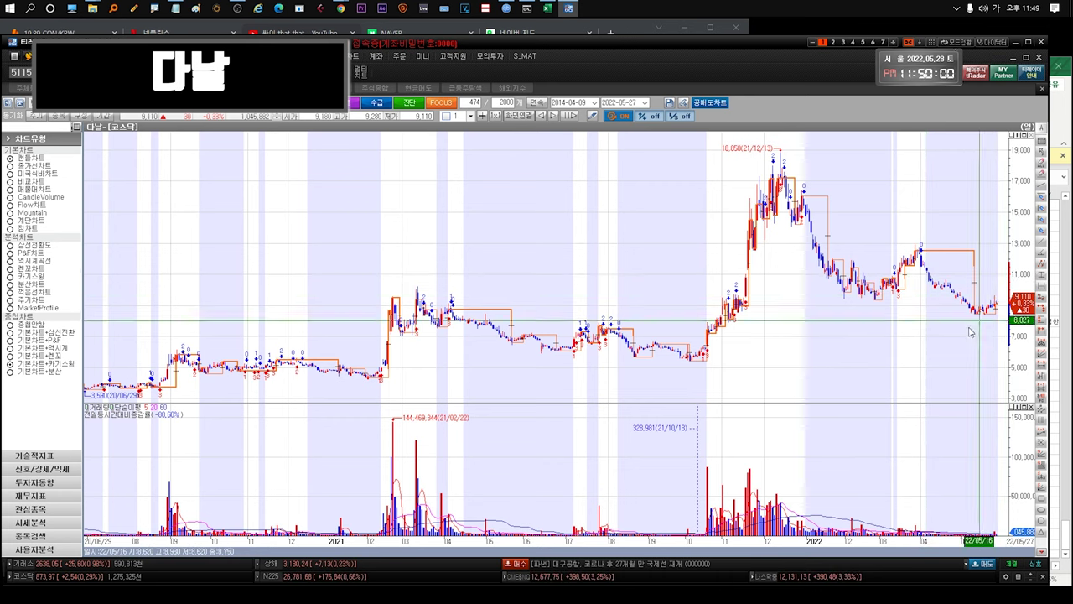
Step: Return to the watchlist, select 유니슨 and check the open sheet of the stock workbook before going back to the trading program
key("ctrl+Tab")
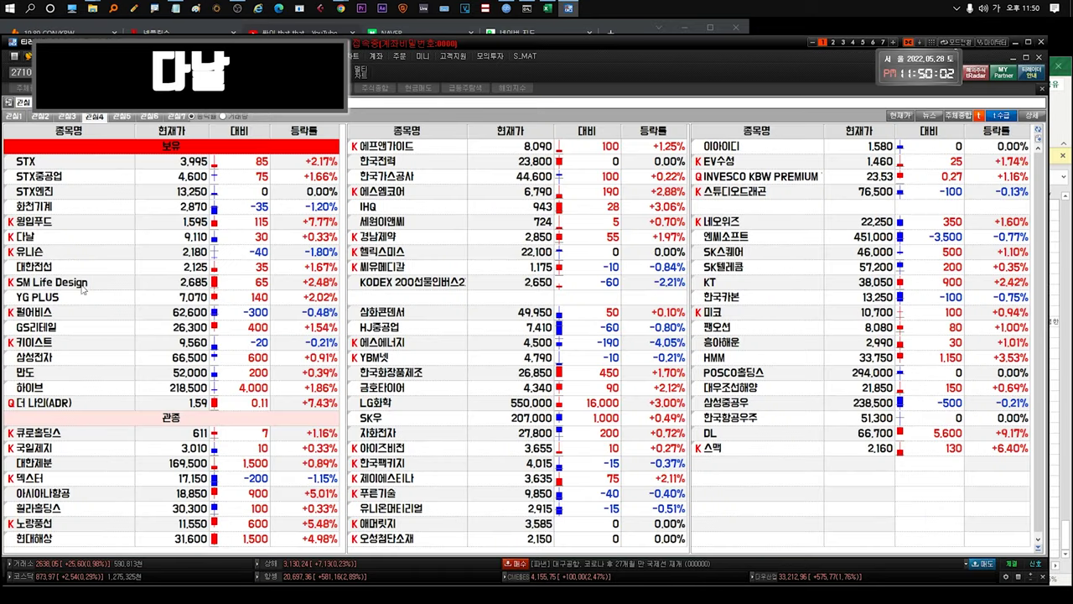
left_click(61, 241)
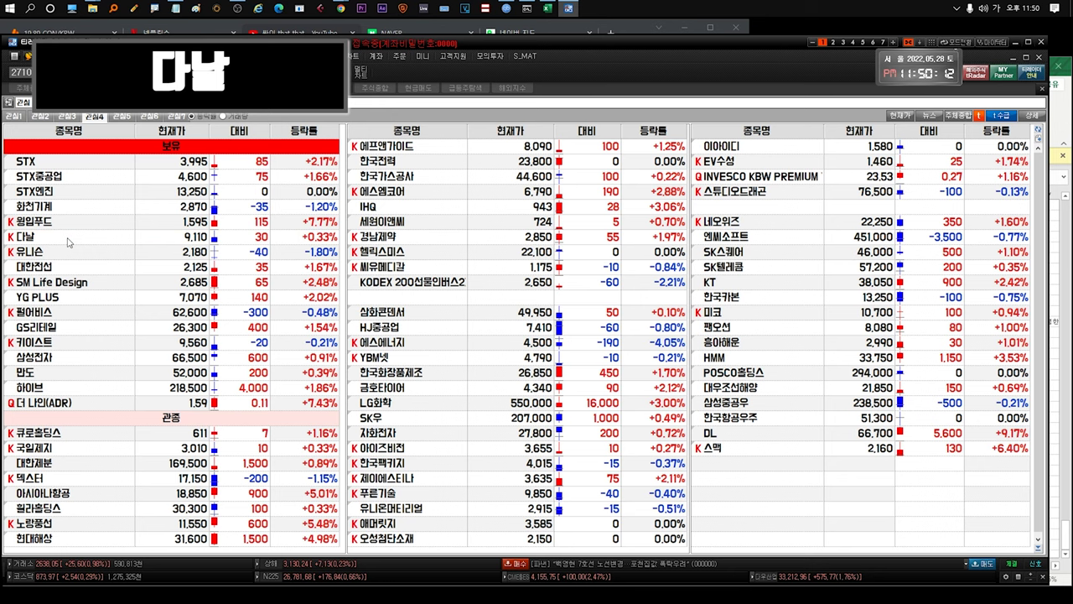
left_click(68, 242)
left_click(60, 253)
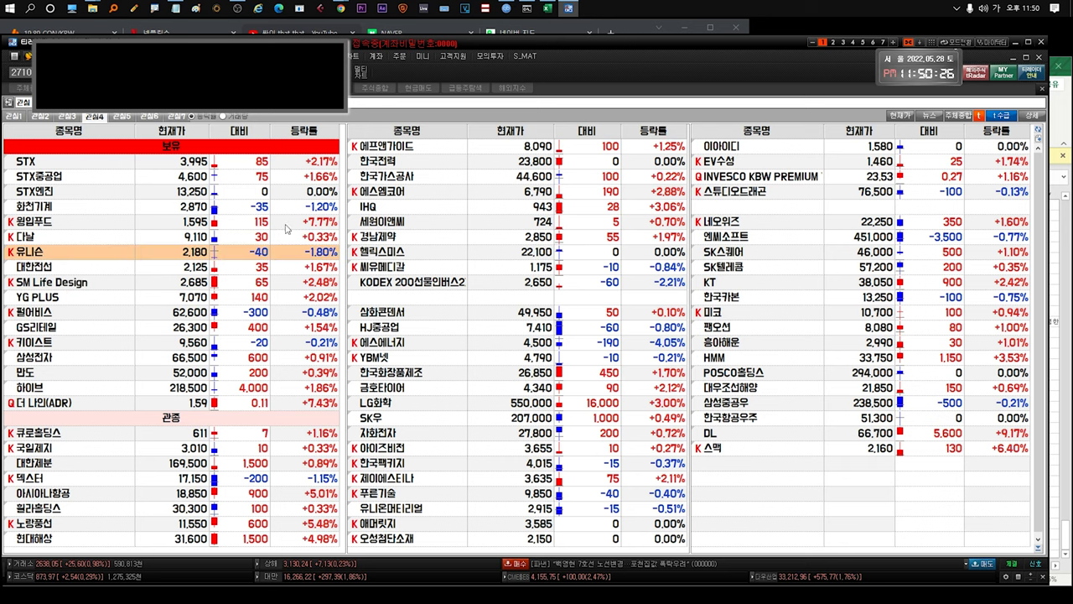
key("alt+Tab")
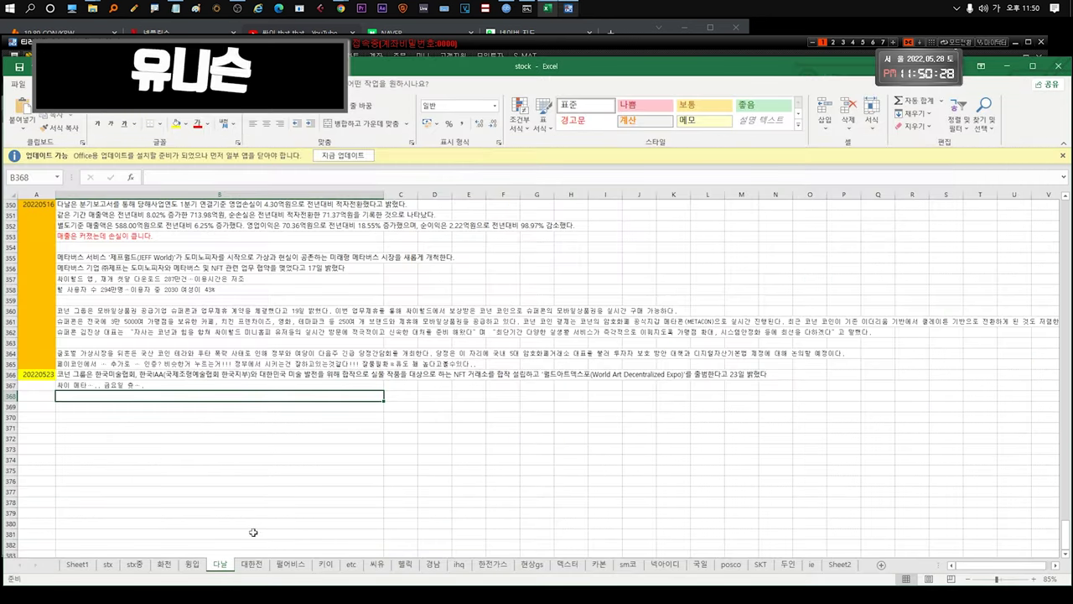
left_click(631, 50)
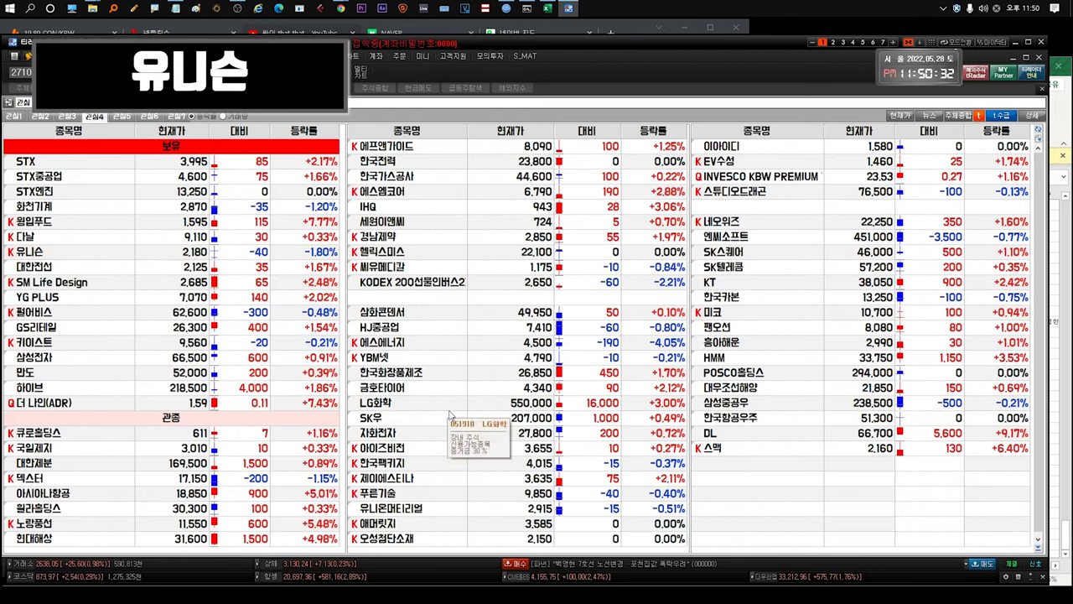
Step: View 에스에너지's long-term chart from 2014 to May 2022 and return to the watchlist
left_click(434, 351)
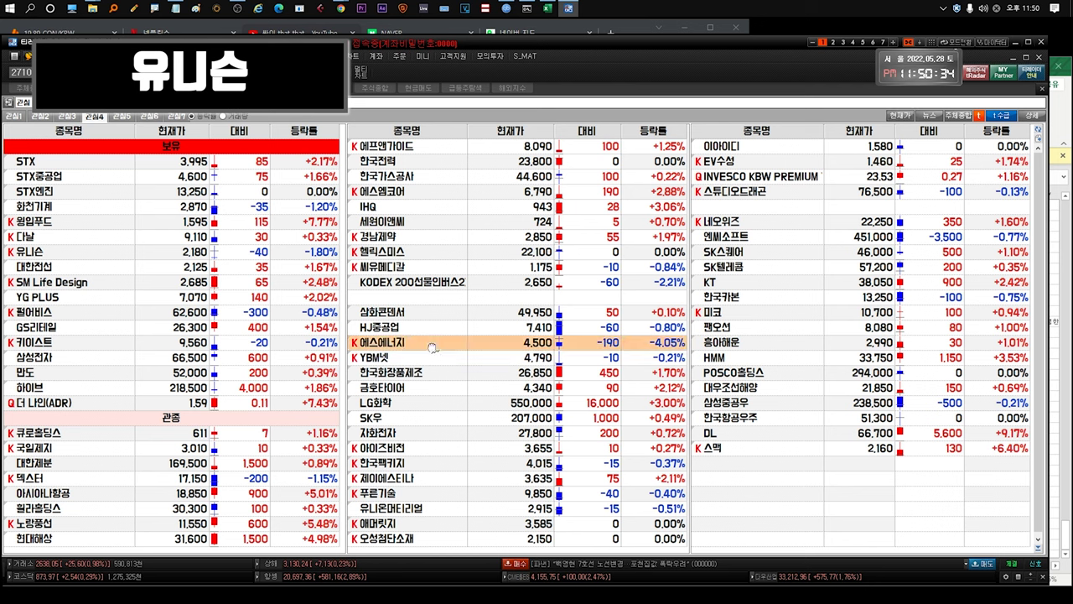
double_click(434, 350)
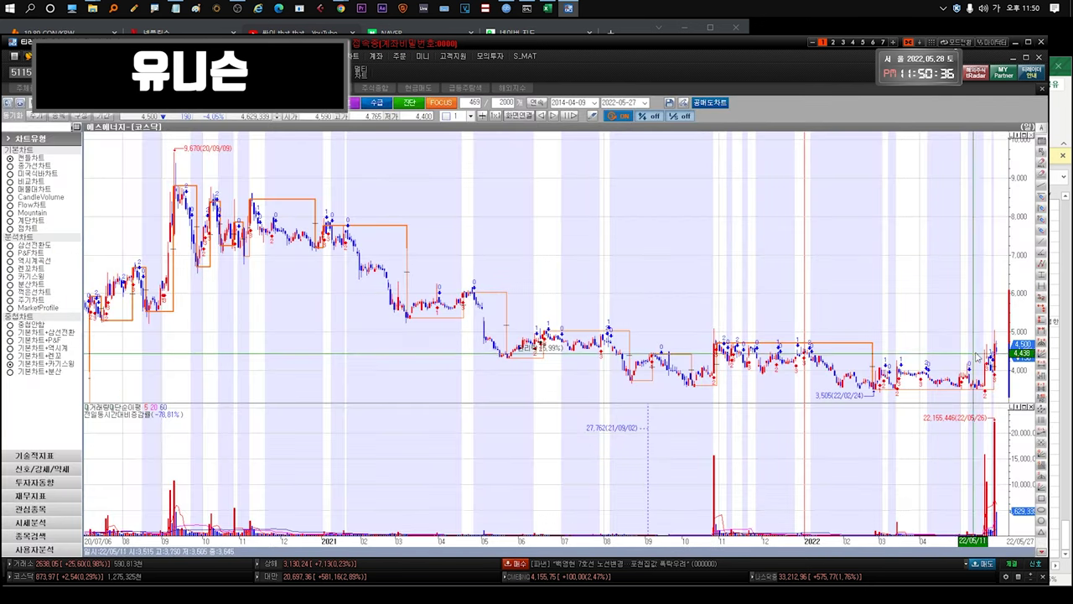
scroll(956, 319, "down", 5)
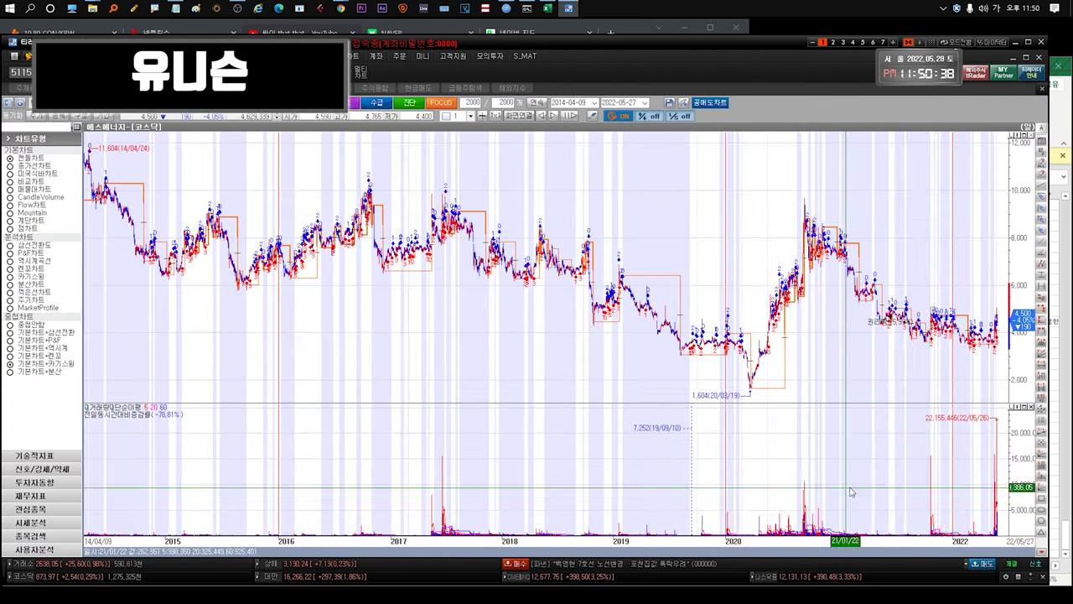
key("Escape")
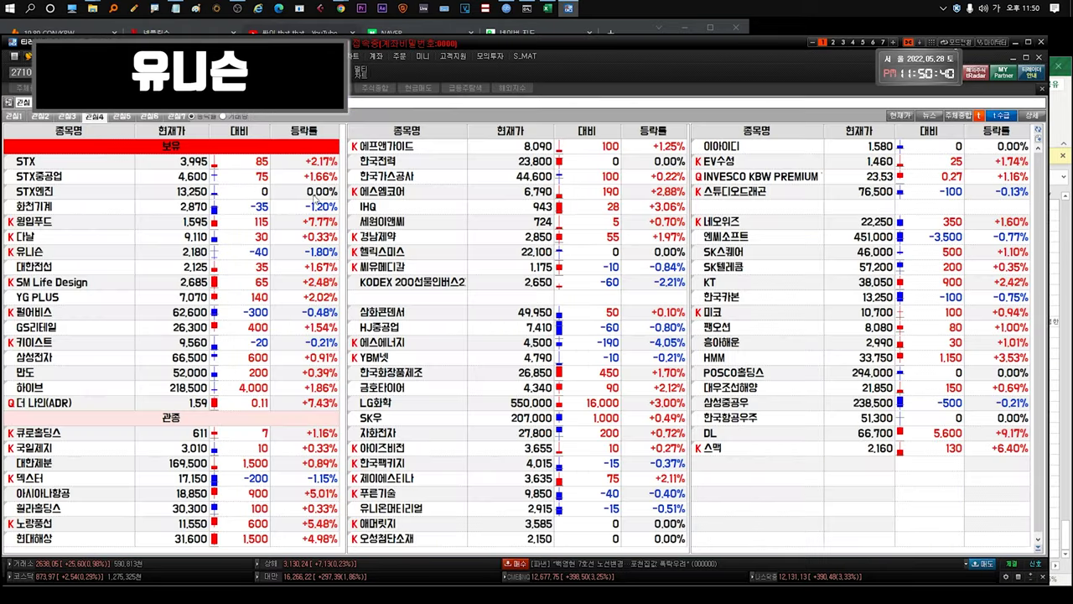
Step: Open 유니슨's chart, read the 20220523 notes on the stock workbook's etc sheet, and return to the trading program's chart
double_click(94, 251)
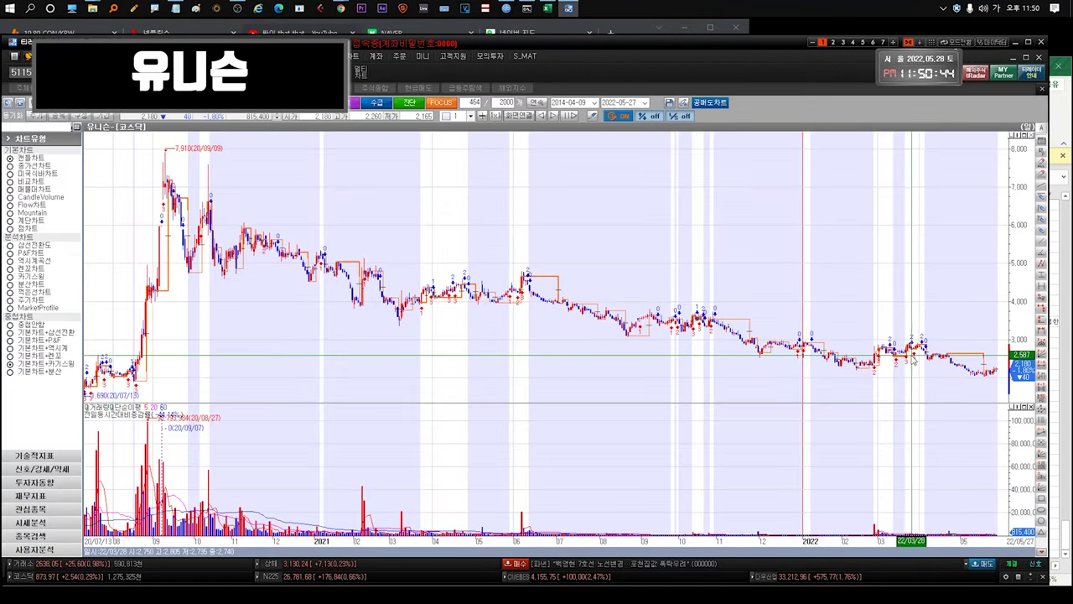
mouse_move(987, 371)
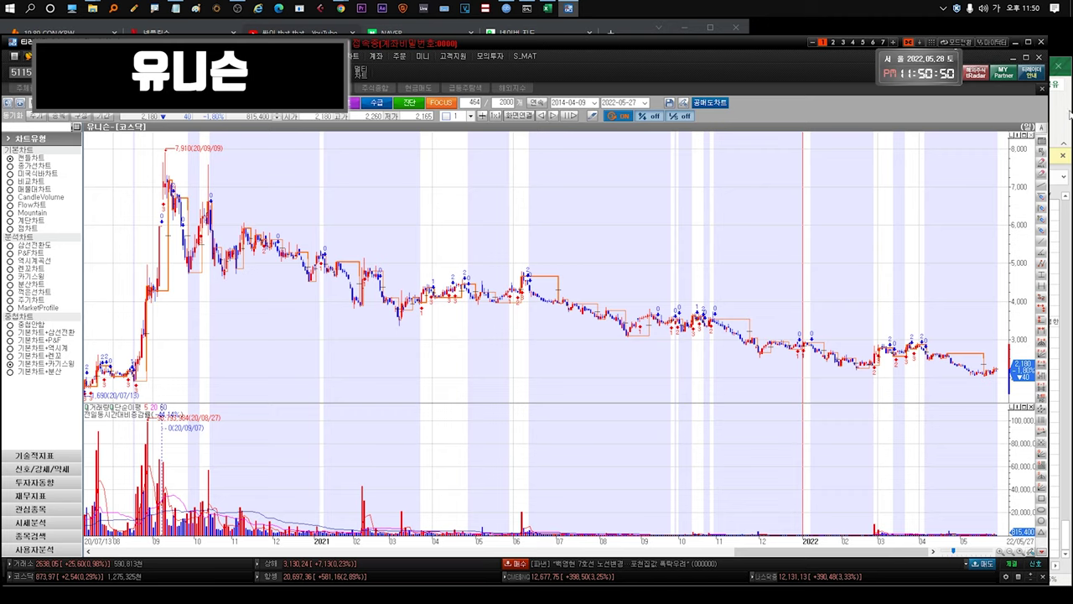
key("alt+Tab")
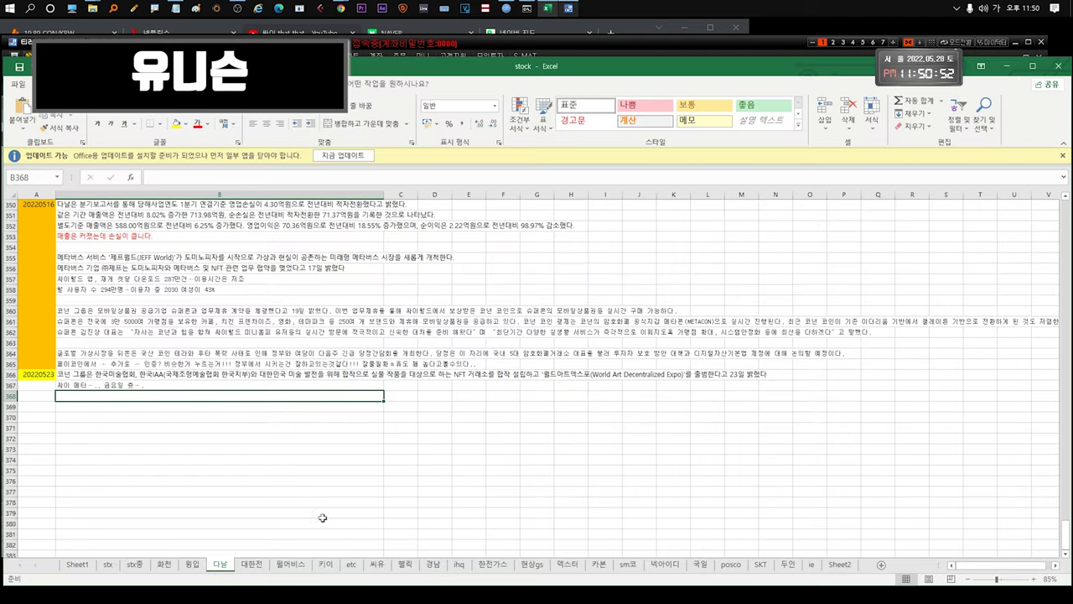
left_click(353, 568)
key("alt+Tab")
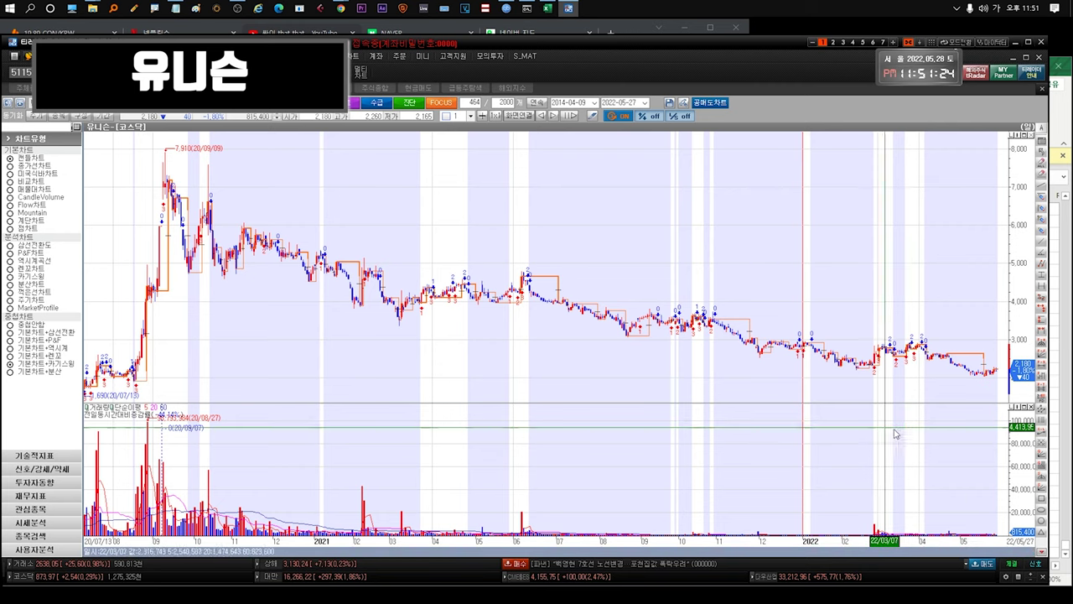
scroll(985, 275, "down", 5)
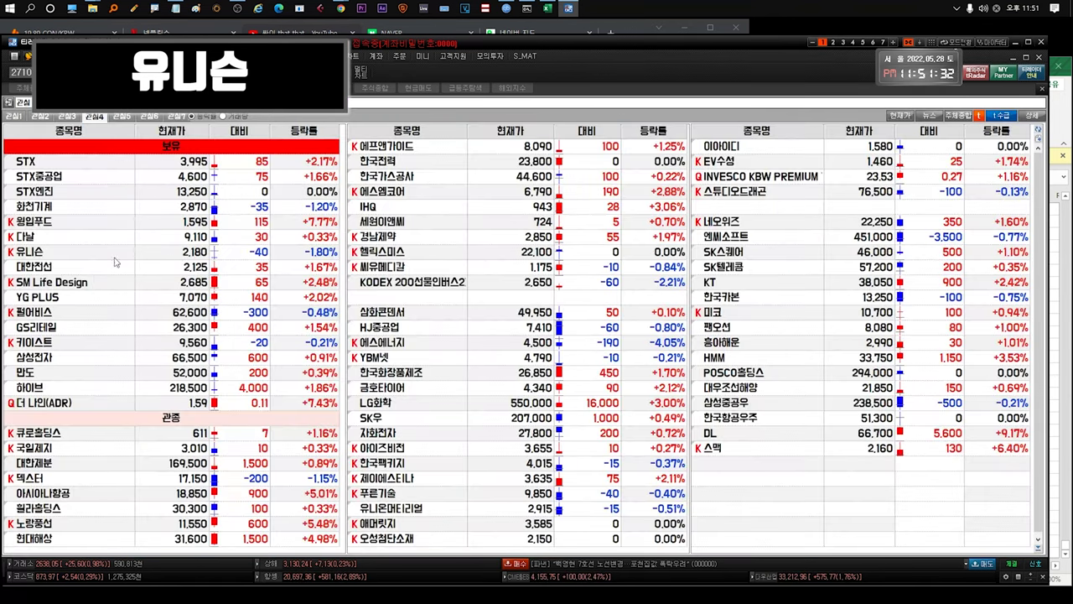
Step: Reopen 유니슨's chart from the watchlist and compare its movement since mid-2021 with its long-term history from 2014
left_click(114, 255)
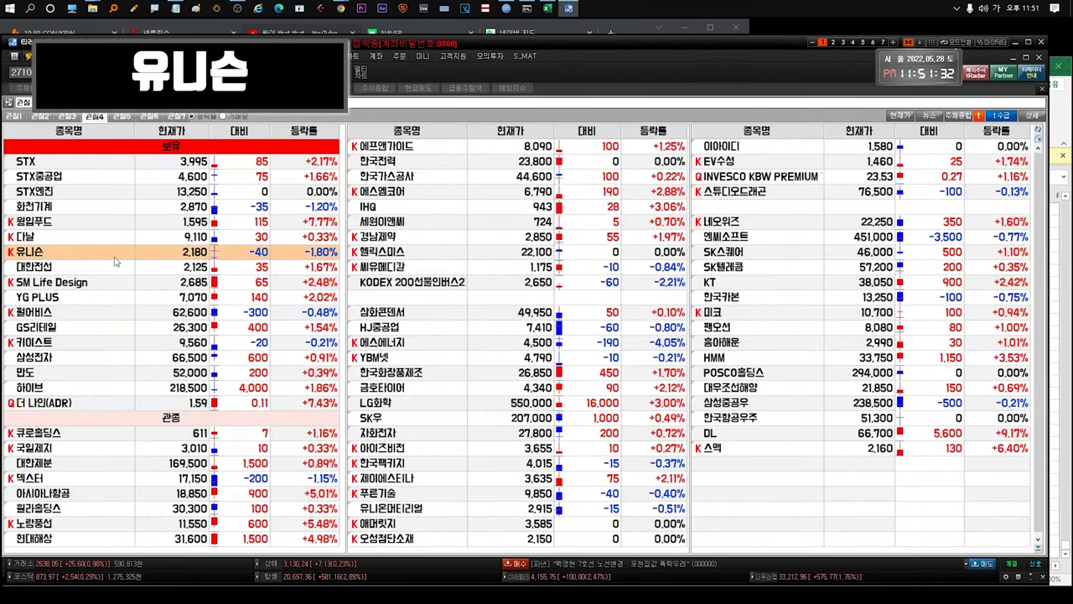
double_click(115, 262)
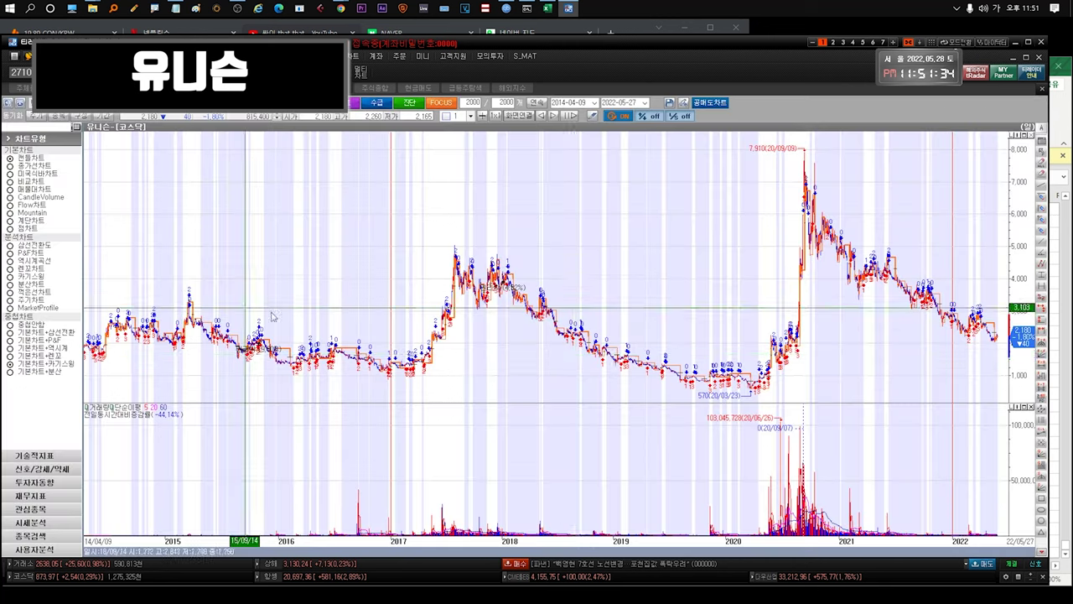
scroll(964, 369, "up", 5)
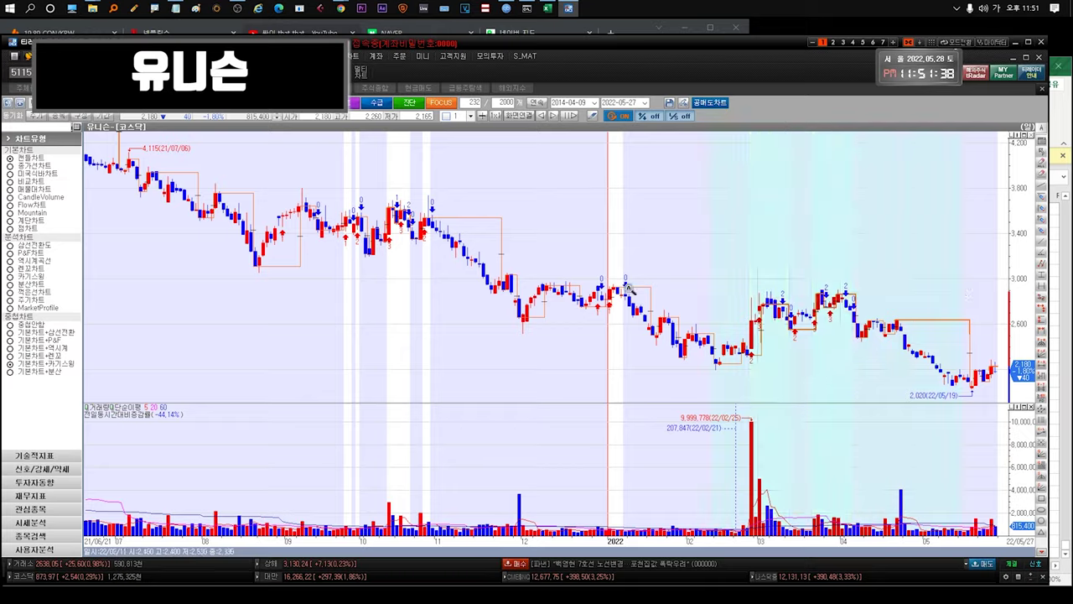
scroll(910, 386, "down", 5)
double_click(695, 356)
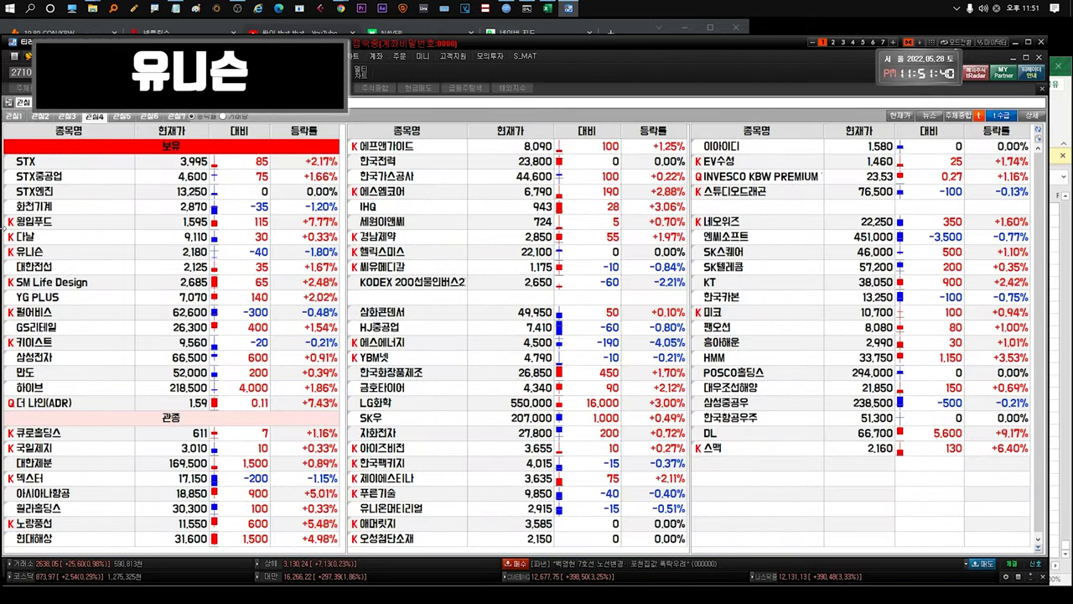
double_click(64, 255)
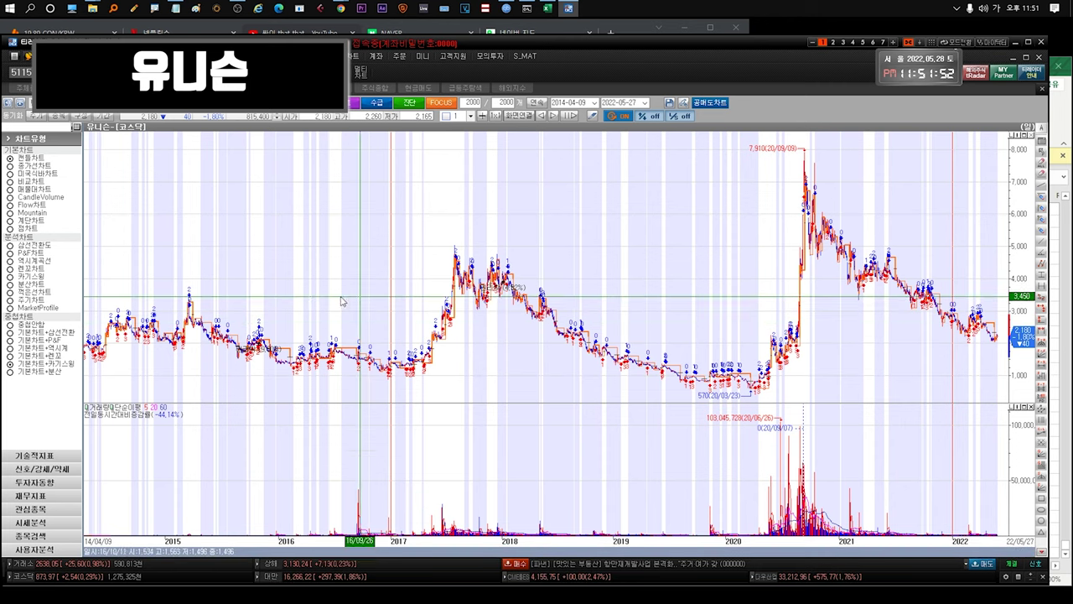
Step: Select 대한전선 in the watchlist and check the 20220523 entry on the stock workbook's 대한전 sheet
key("Escape")
left_click(43, 267)
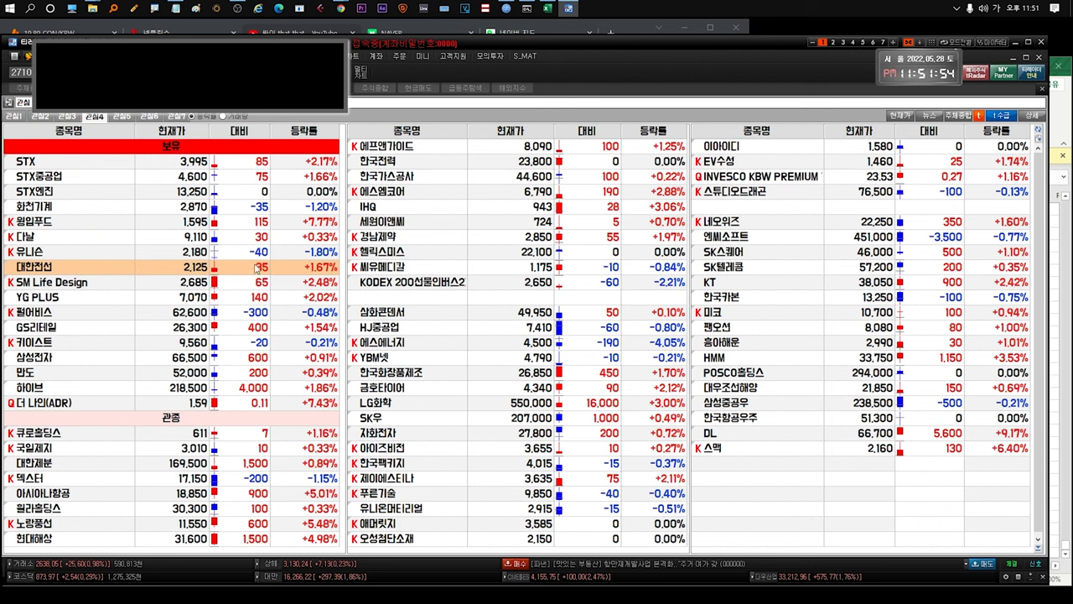
key("alt+Tab")
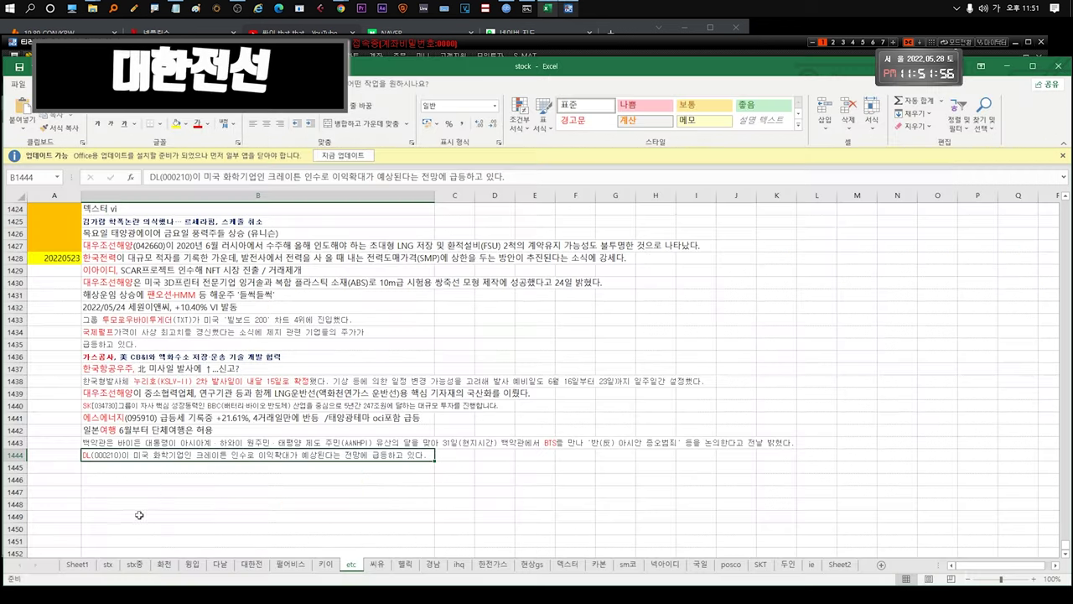
left_click(251, 564)
key("Right")
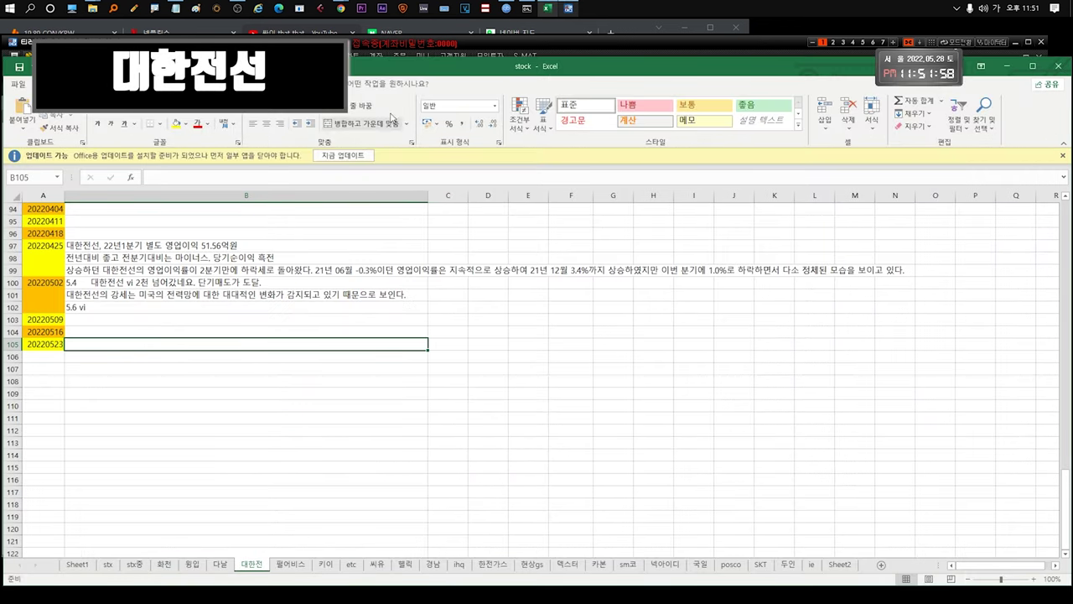
Step: View 대한전선's long-term chart from 2014 to May 2022 in the trading program, and preview its intraday chart in the watchlist
left_click(534, 42)
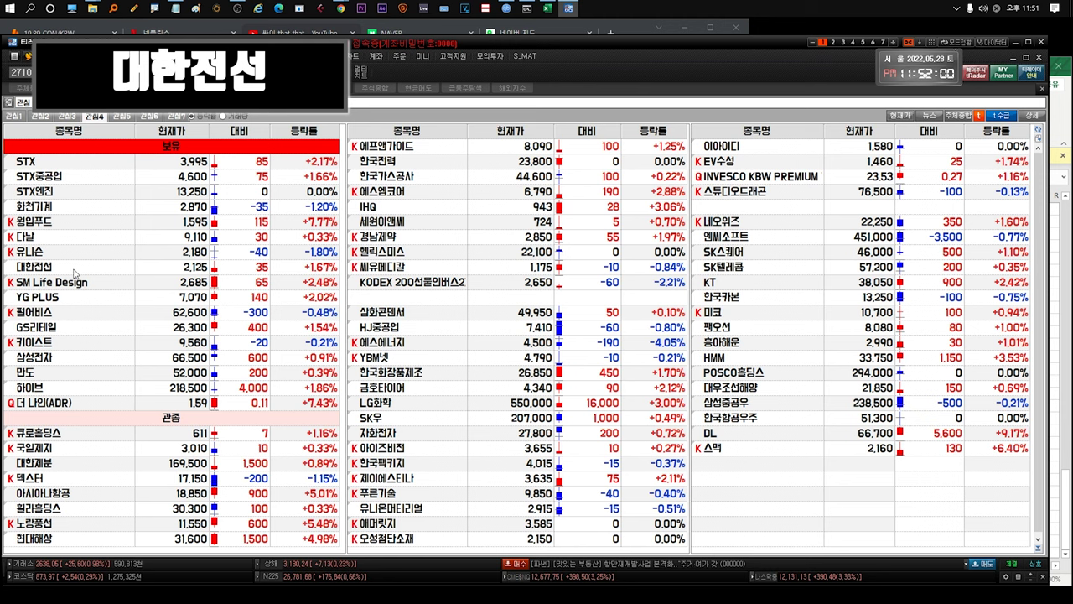
double_click(74, 270)
scroll(981, 315, "down", 10)
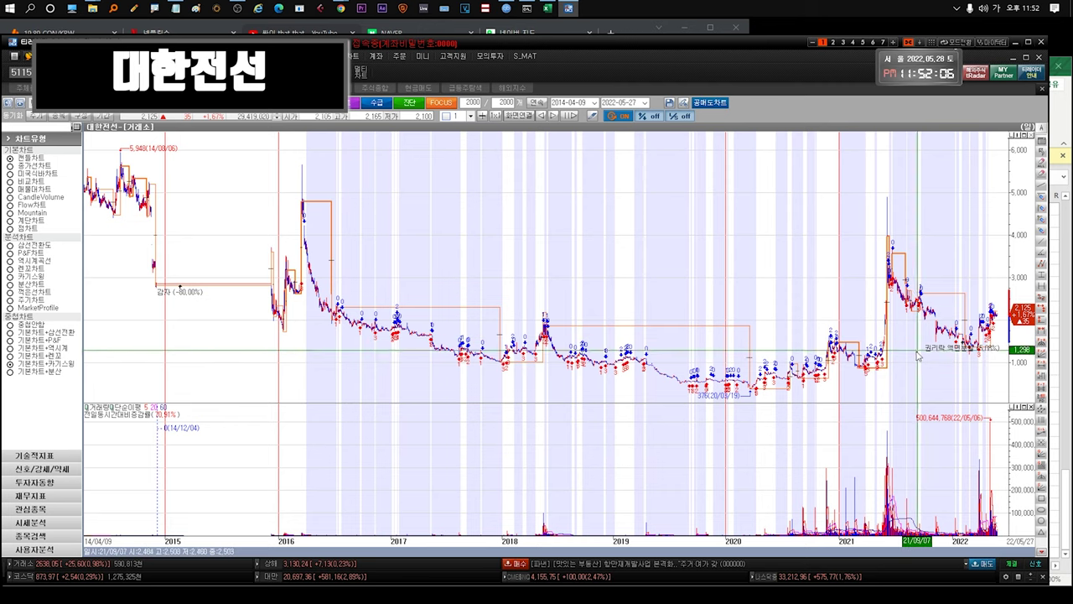
scroll(929, 348, "up", 5)
scroll(964, 260, "down", 5)
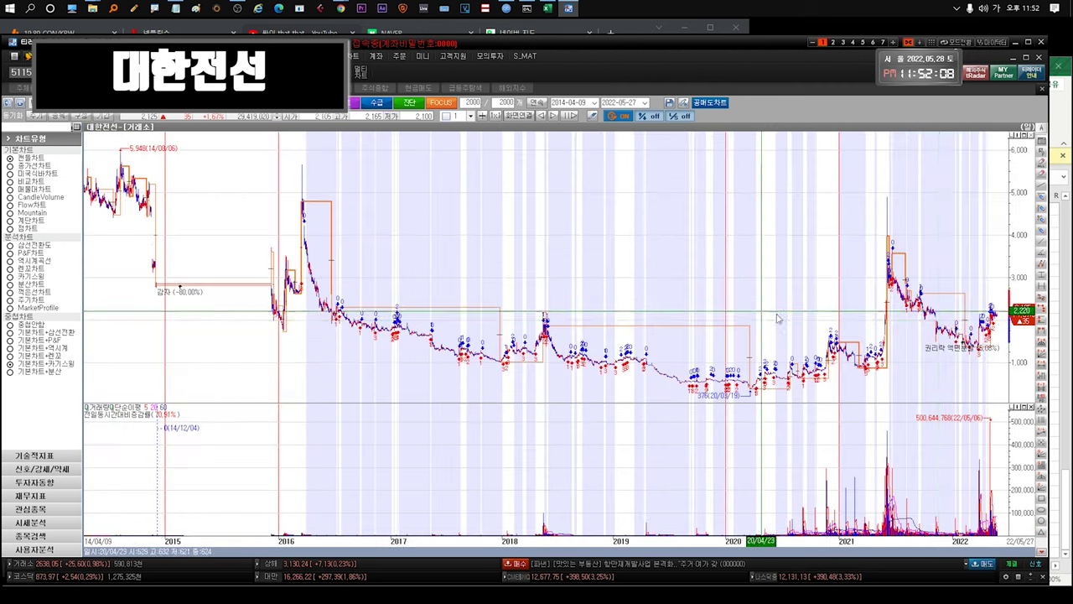
key("Escape")
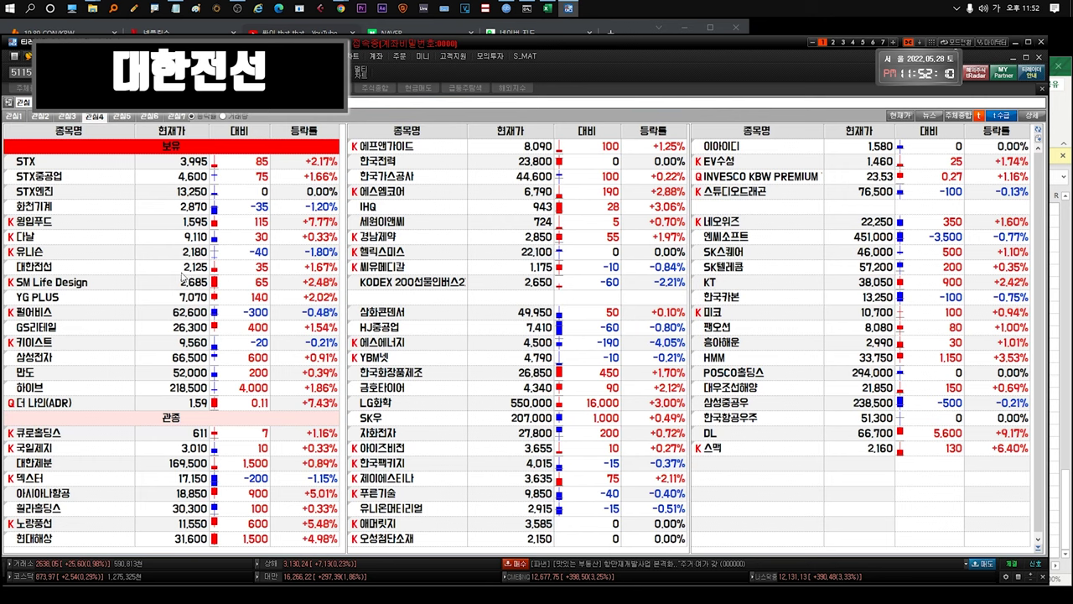
left_click(64, 269)
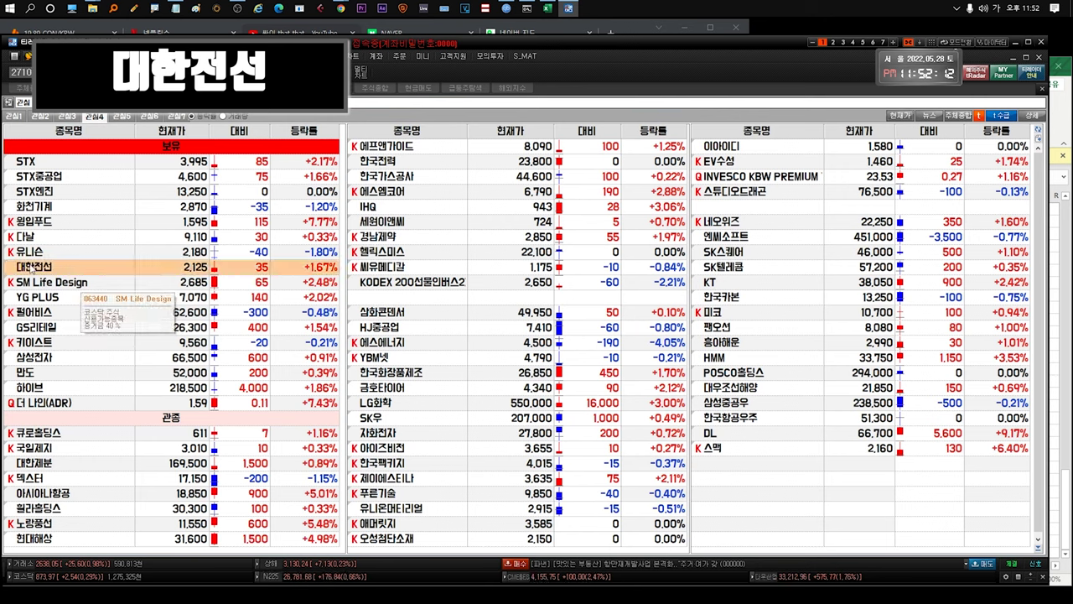
mouse_move(9, 267)
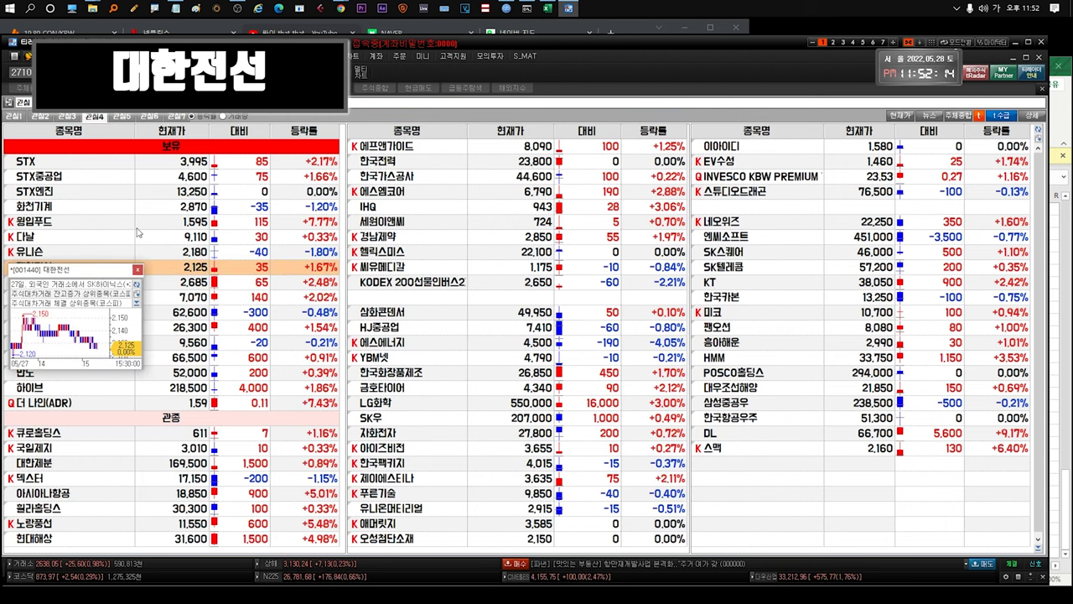
Step: Examine SM Life Design's chart from late July 2021 to May 2022 and select the stock again in the watchlist
double_click(63, 281)
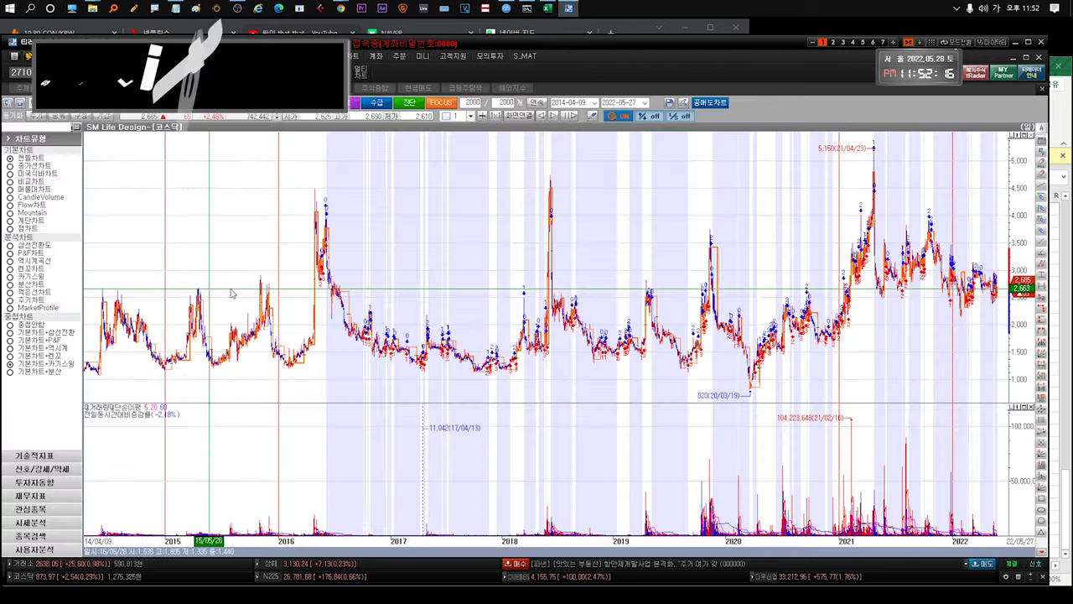
left_click_drag(896, 317, 1003, 325)
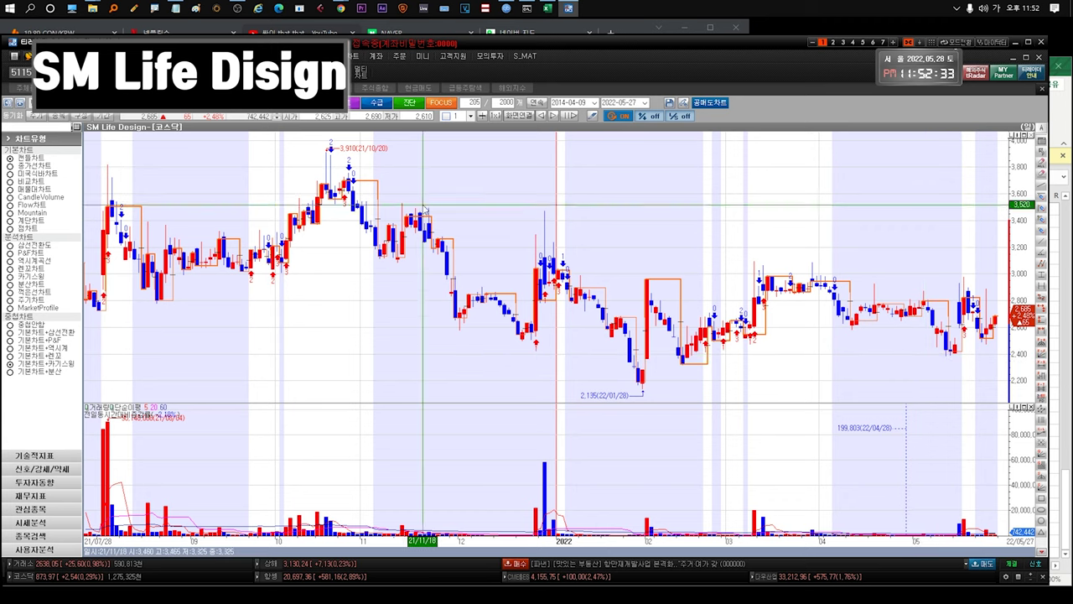
key("ctrl+Tab")
left_click(61, 282)
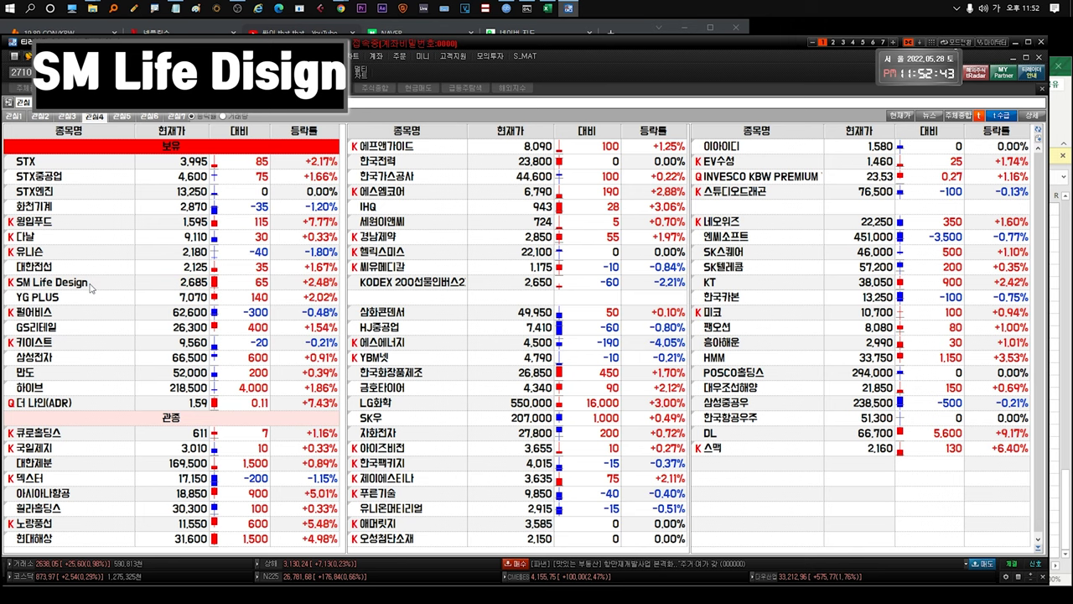
left_click(91, 285)
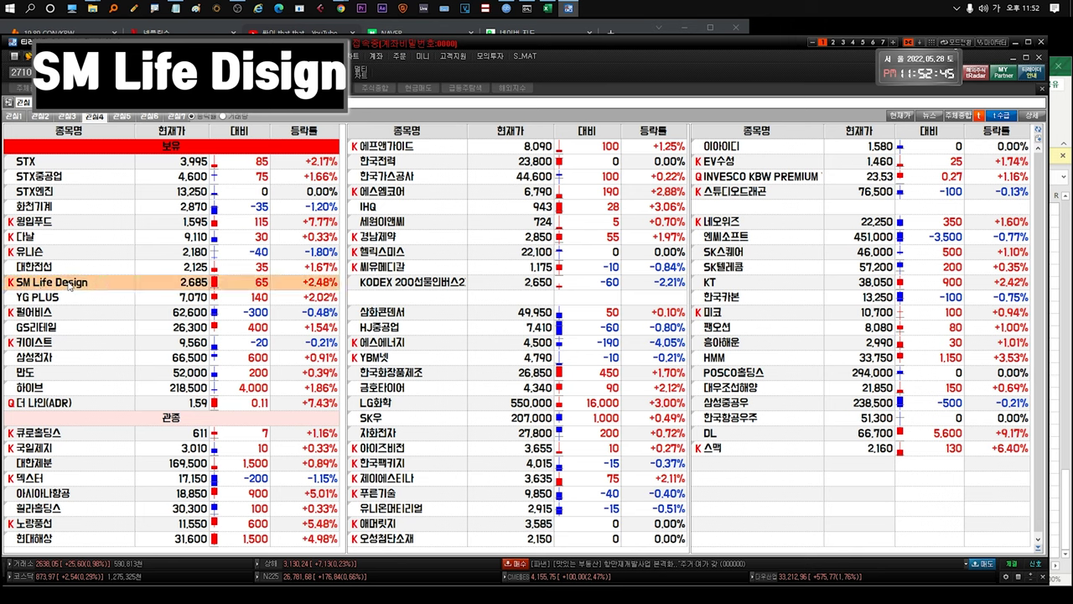
mouse_move(85, 288)
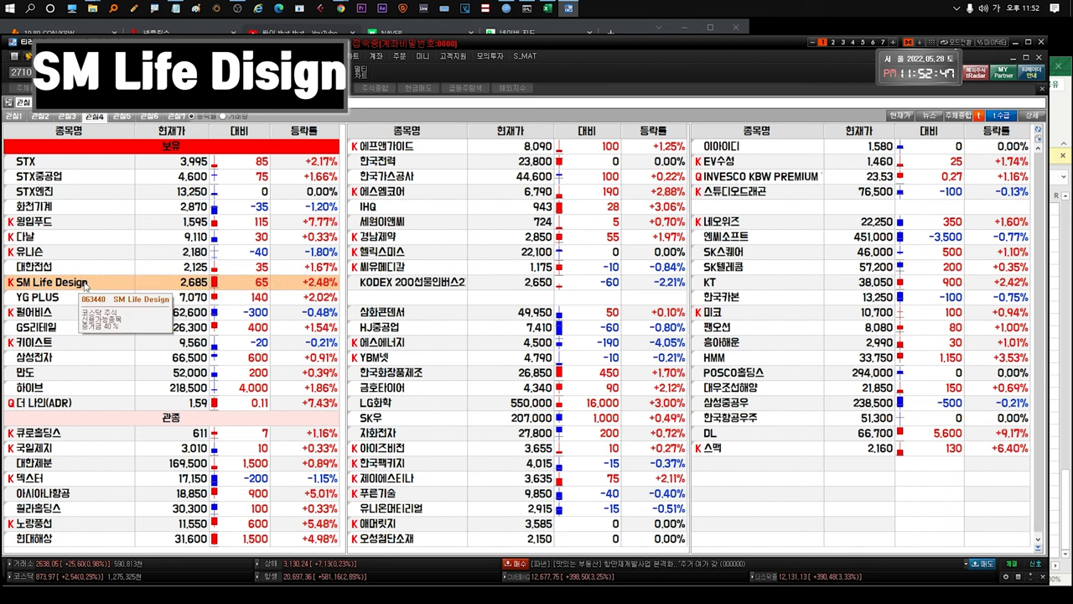